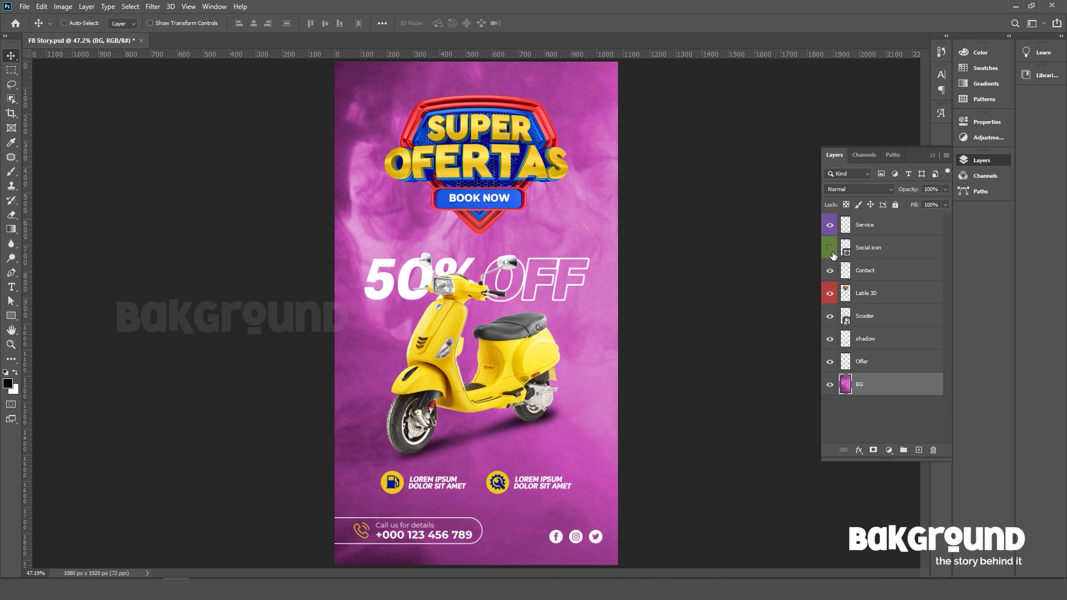
# Examine the Service layer of the FB Story design by hiding and showing it, and select that layer.
pyautogui.click(832, 227)
pyautogui.click(831, 226)
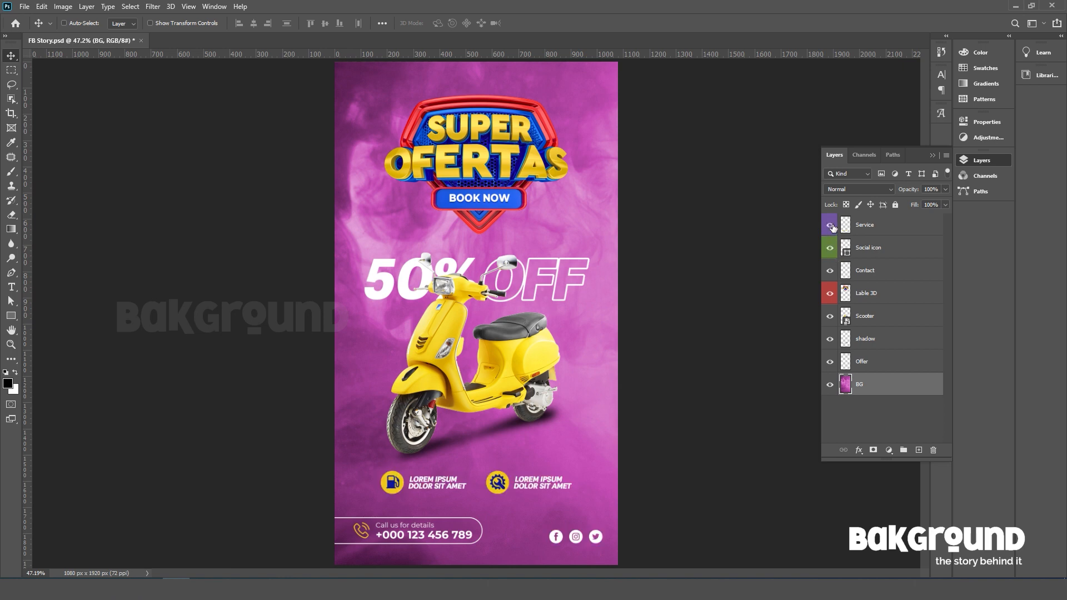
pyautogui.click(871, 230)
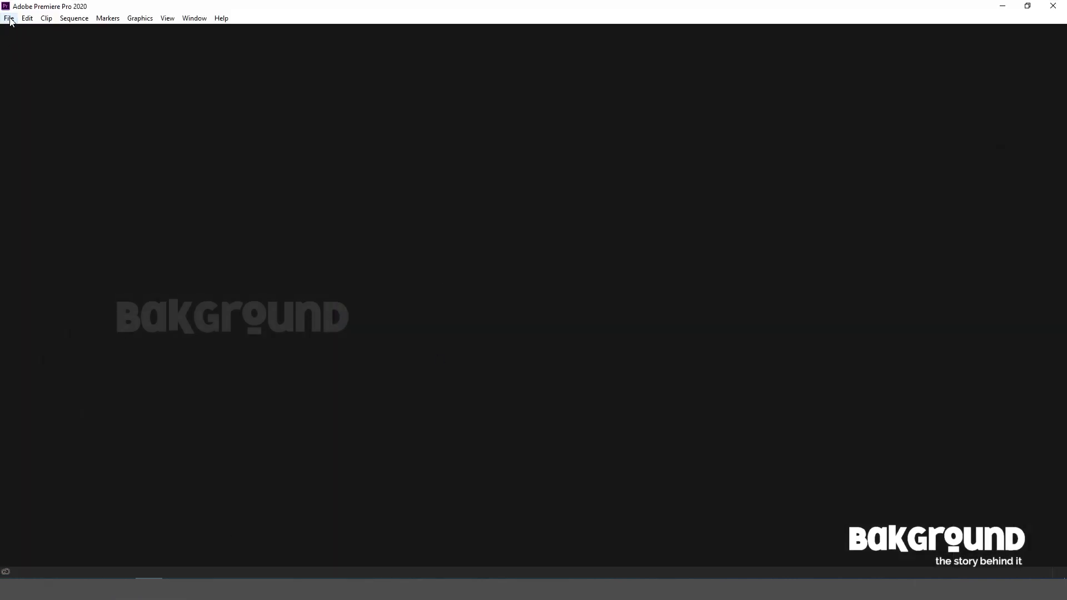
# Switch to Premiere Pro and create a new project named sample in the default location.
pyautogui.click(10, 18)
pyautogui.moveTo(16, 32)
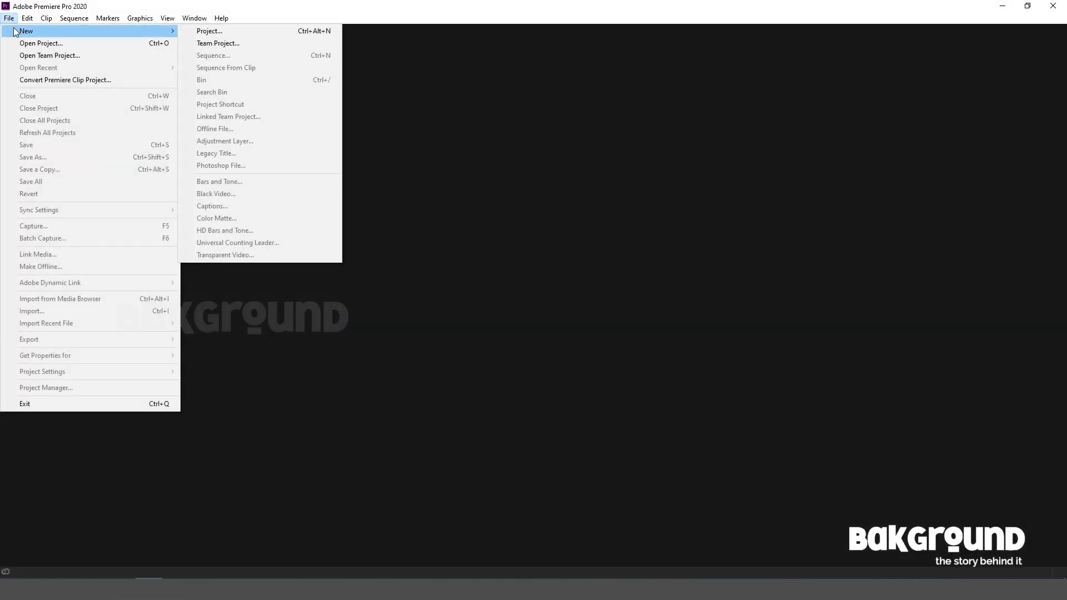
pyautogui.click(215, 31)
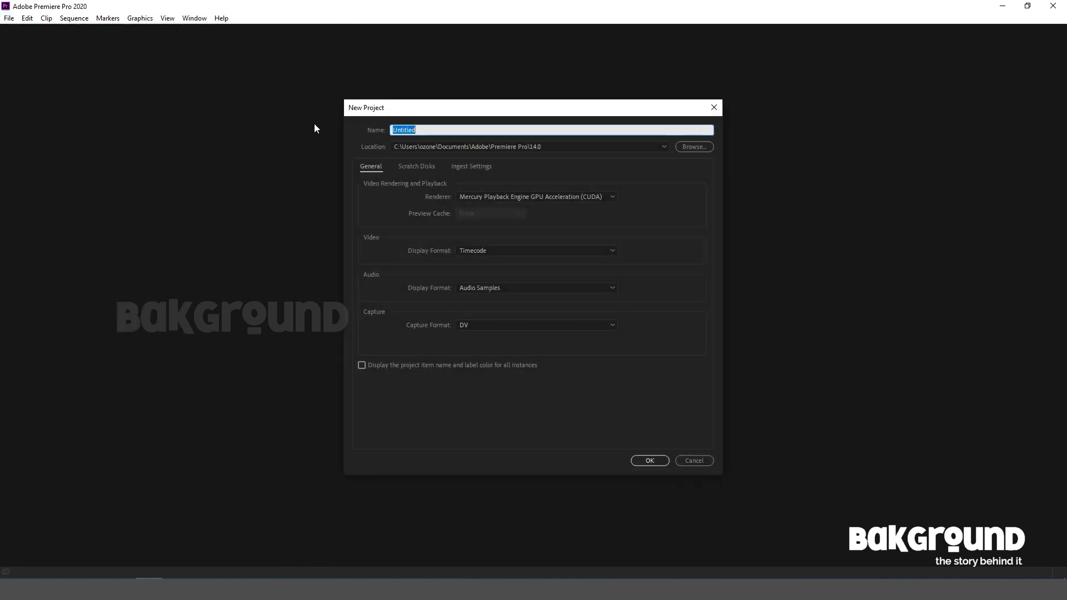
pyautogui.write('sample')
pyautogui.click(645, 460)
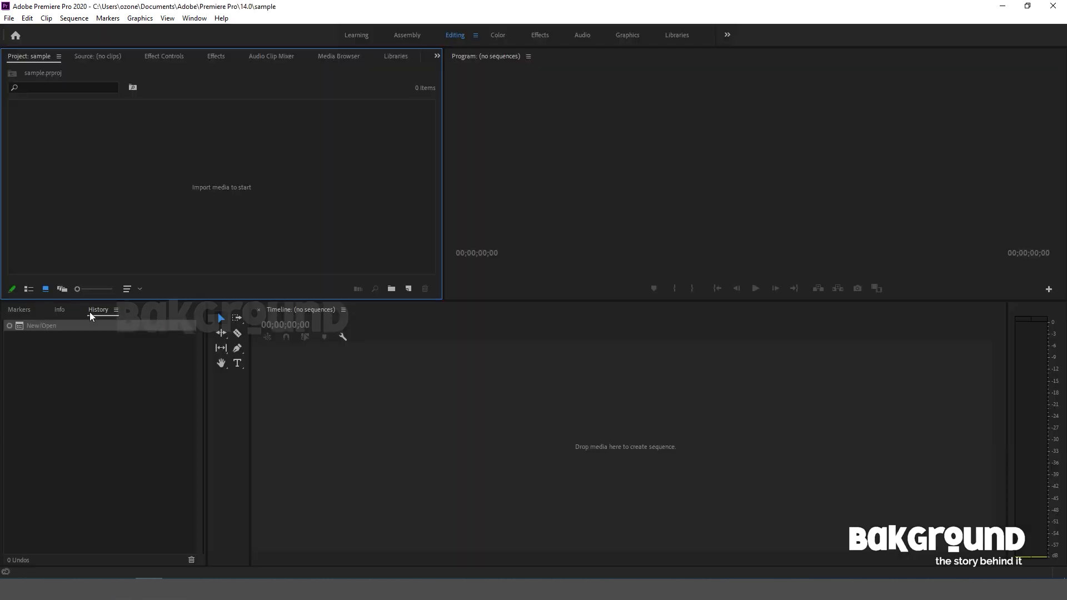
# Import the layered FB Story Photoshop file from the desktop's Video Post folder as a sequence with all its layers.
pyautogui.click(9, 19)
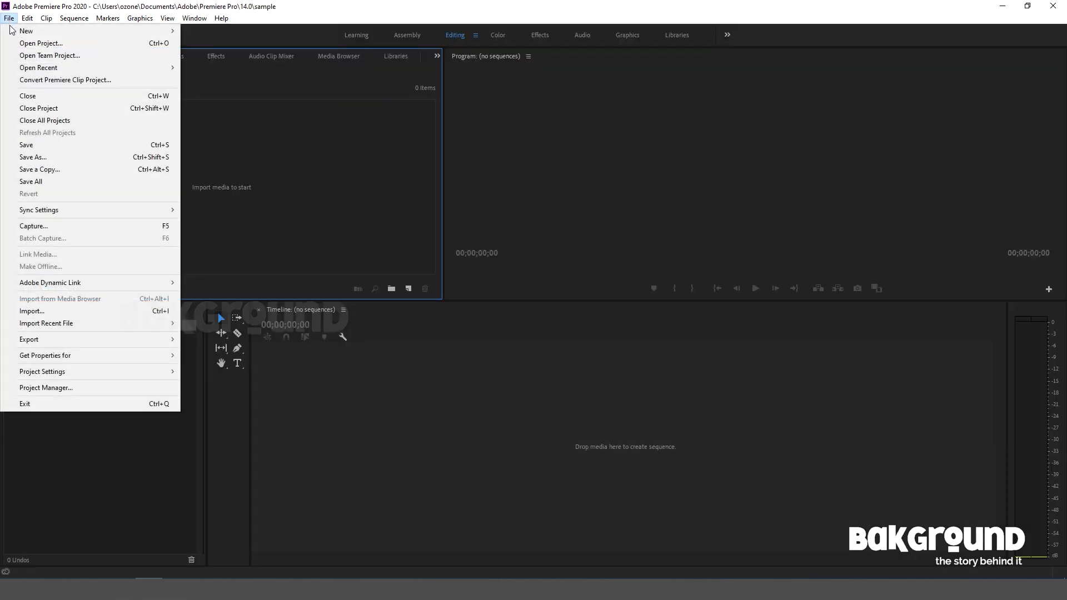
pyautogui.click(53, 313)
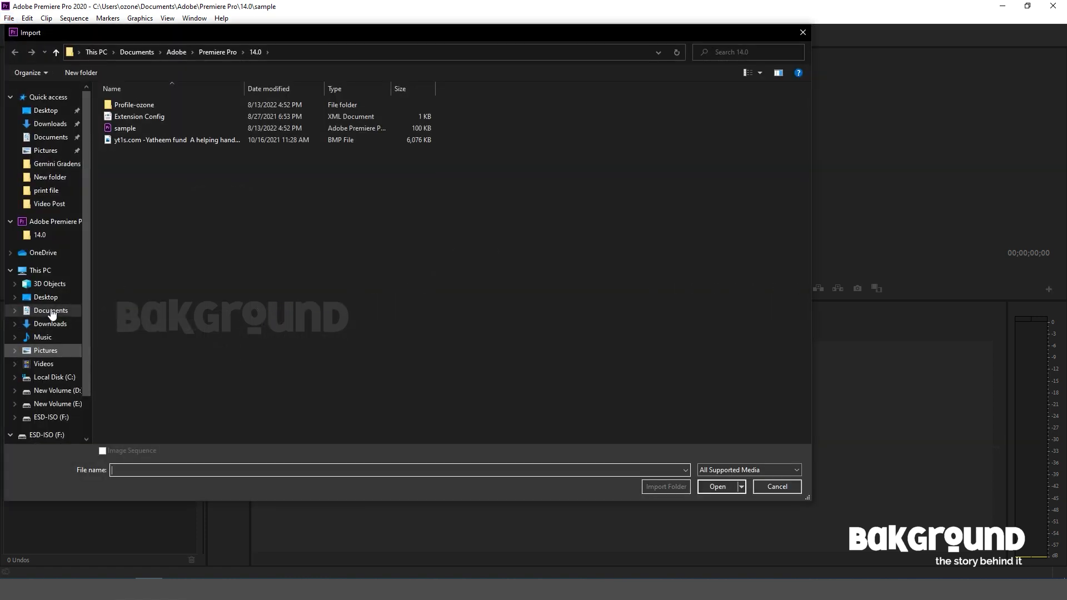
pyautogui.click(46, 110)
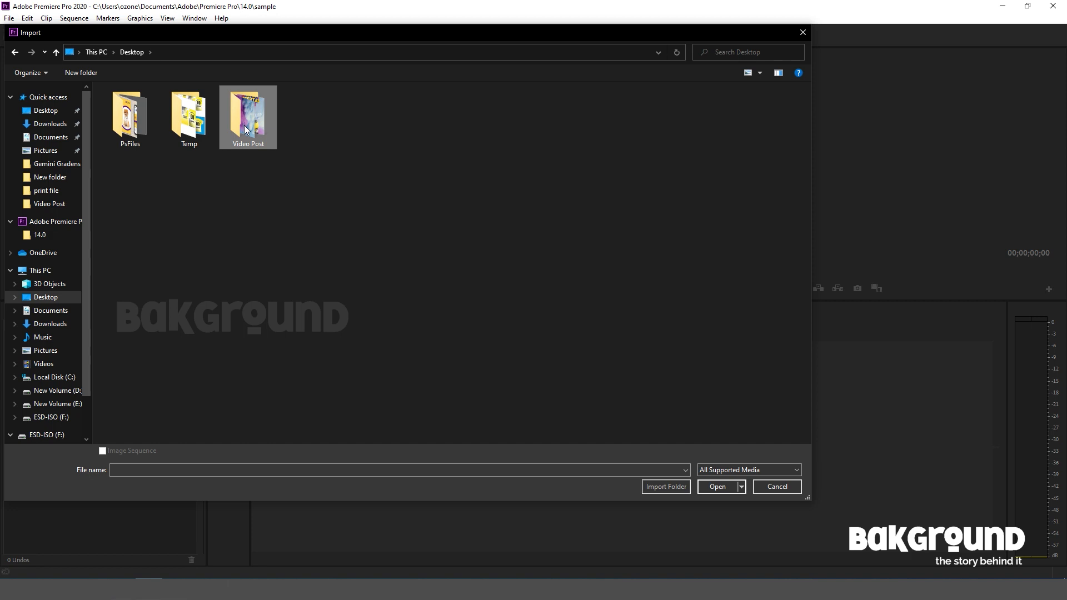
pyautogui.doubleClick(244, 125)
pyautogui.click(191, 142)
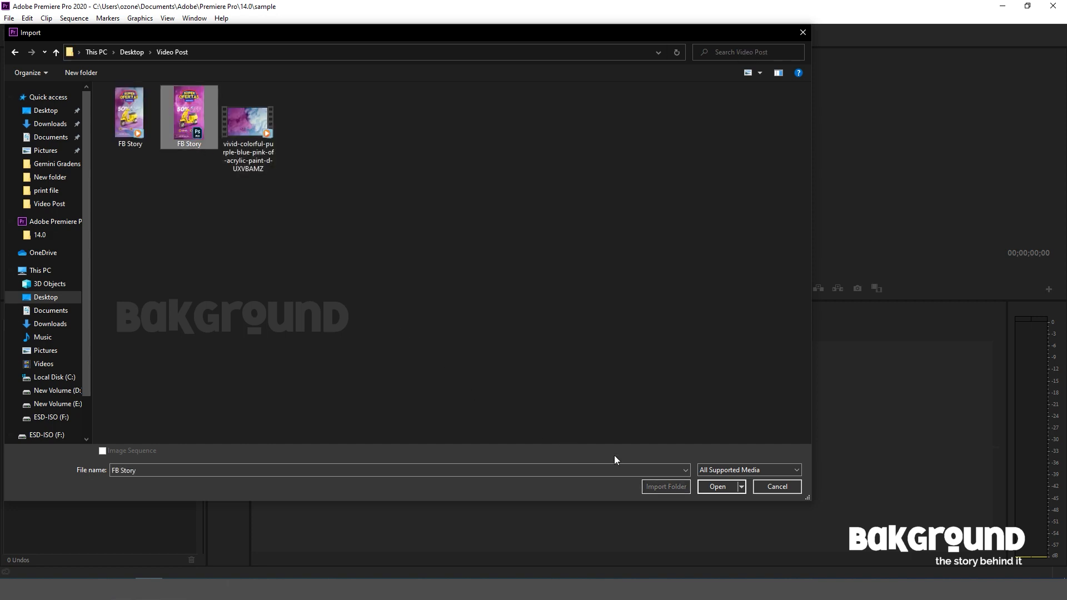
pyautogui.click(708, 487)
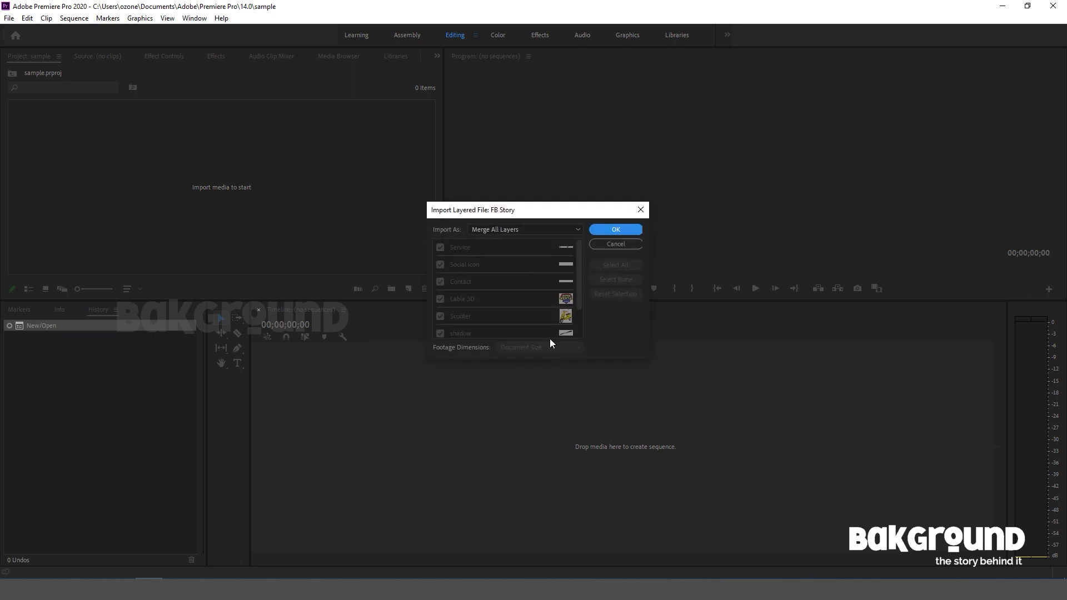
pyautogui.click(535, 230)
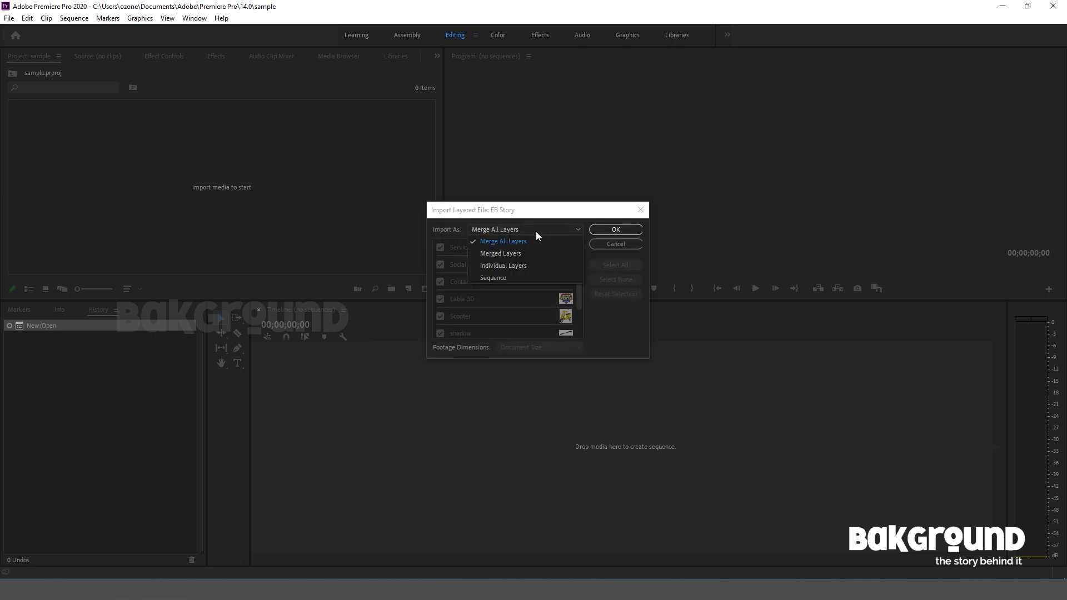
pyautogui.click(520, 277)
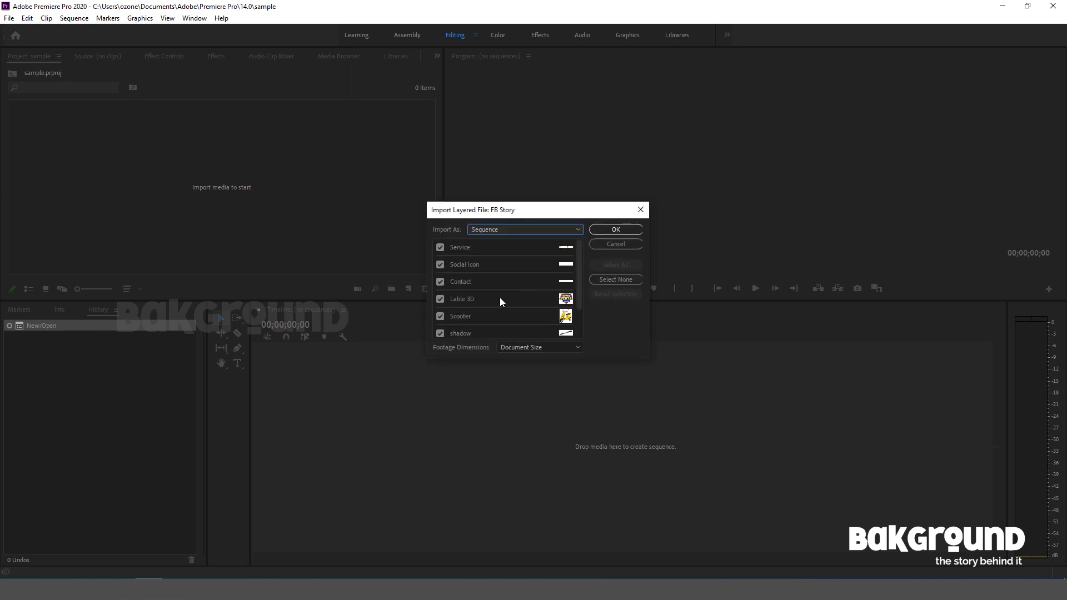
pyautogui.click(611, 231)
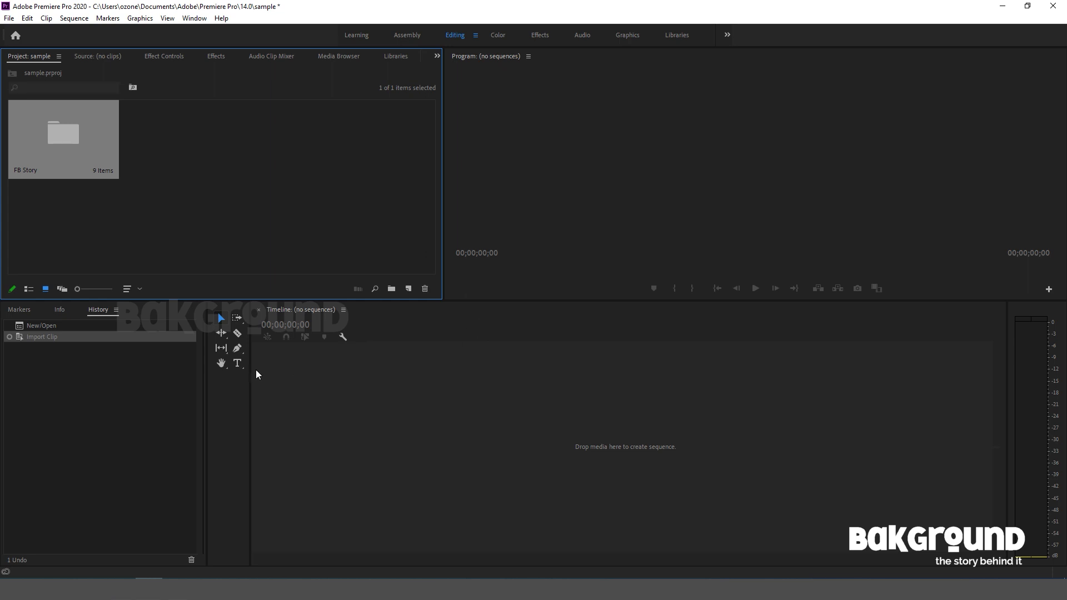
# Open the FB Story sequence from its imported bin and adjust the timeline's track display to fit all eight video tracks.
pyautogui.doubleClick(65, 139)
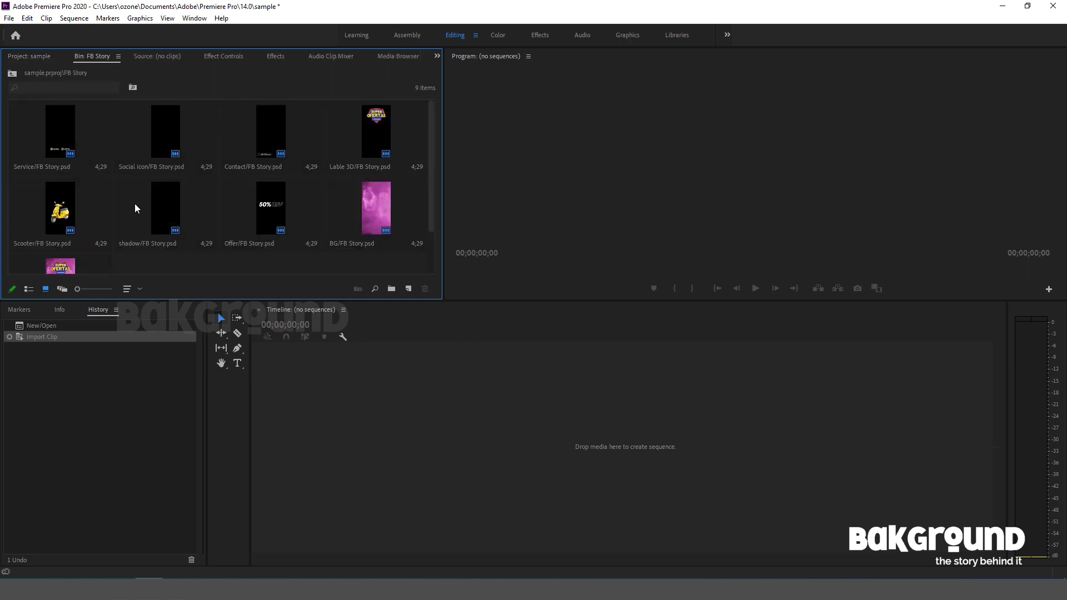
pyautogui.scroll(-1, 136, 208)
pyautogui.doubleClick(67, 231)
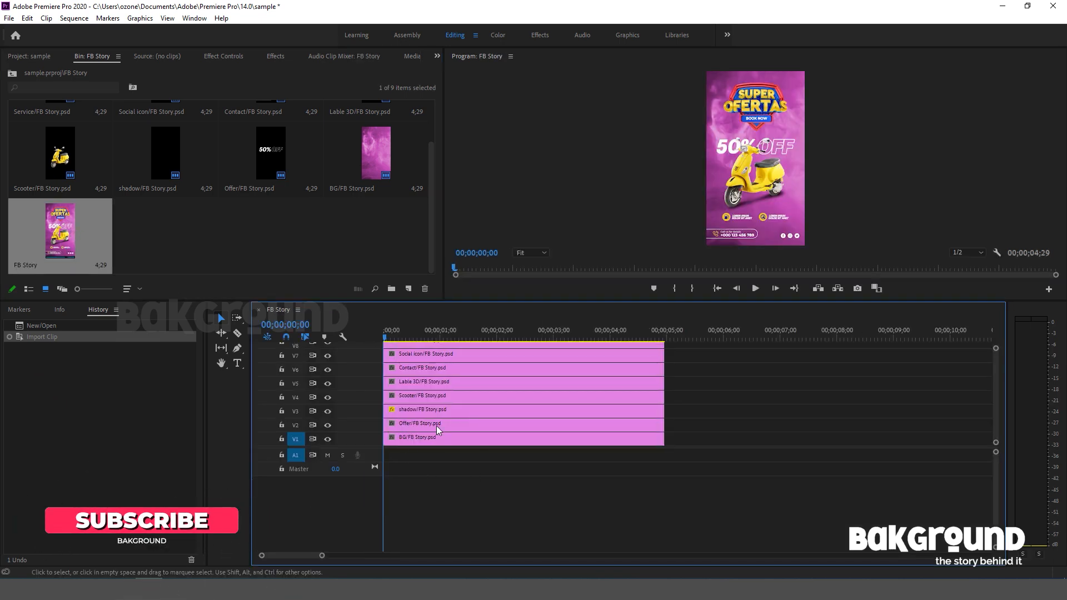
pyautogui.moveTo(995, 445); pyautogui.dragTo(995, 449)
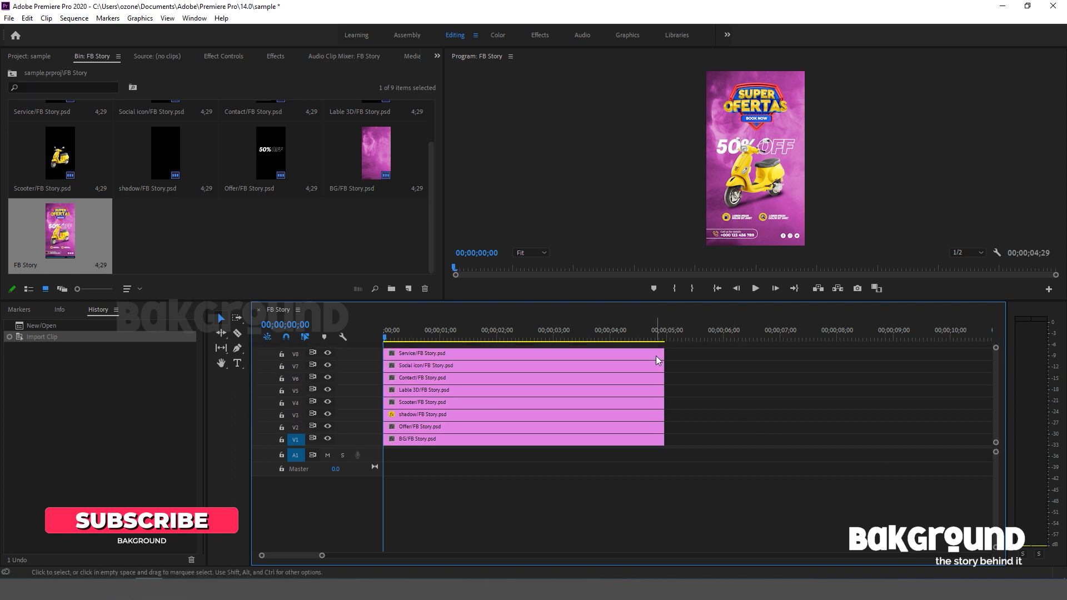
# Examine the BG and Service clips and switch the V1, V2 and V5 track outputs off and on to identify their layers.
pyautogui.click(625, 442)
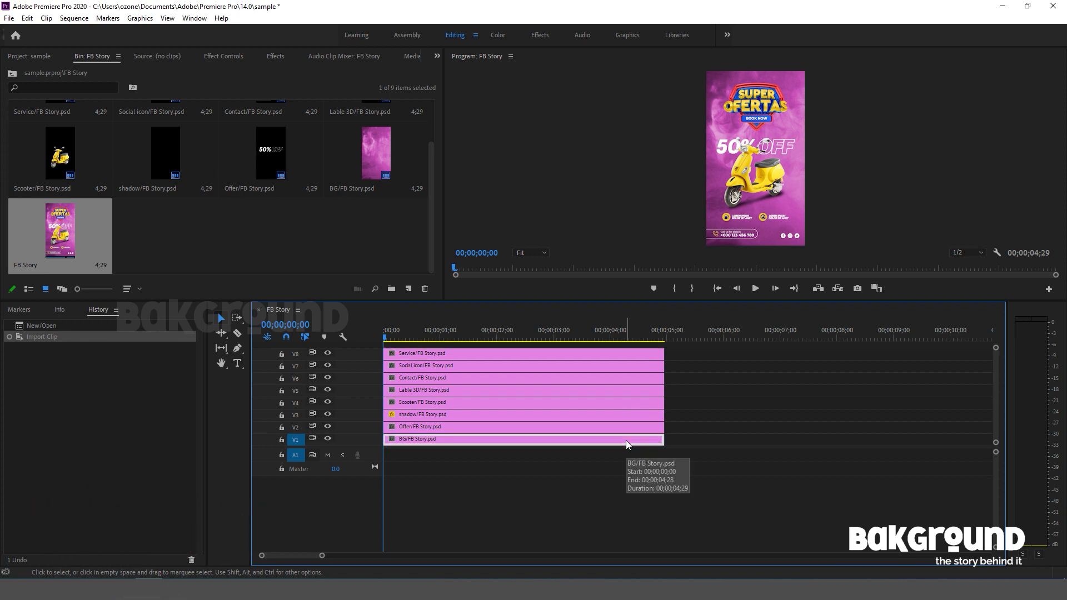
pyautogui.click(562, 353)
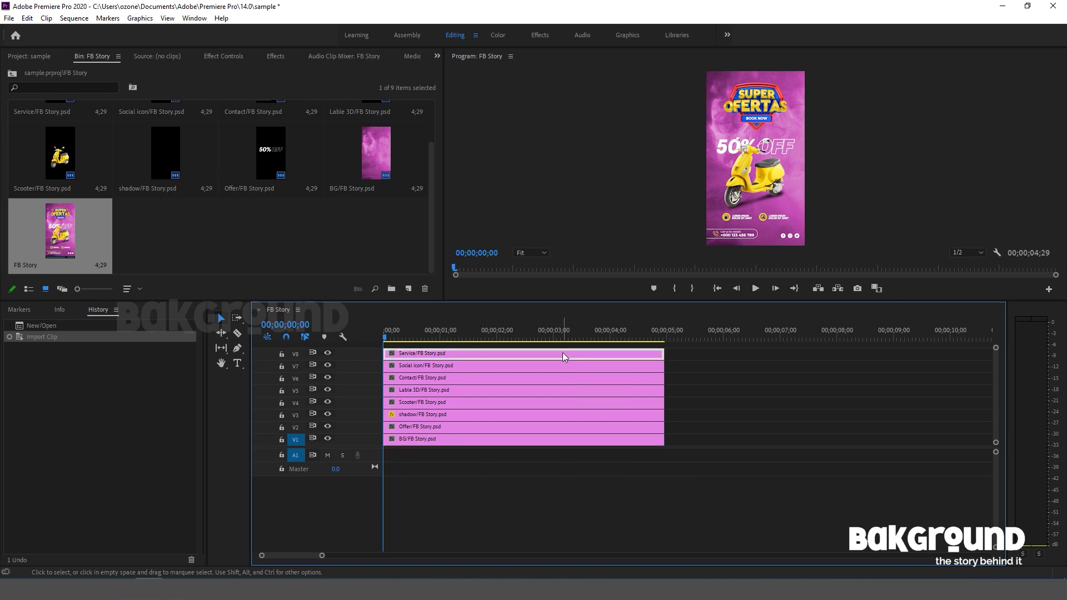
pyautogui.click(562, 440)
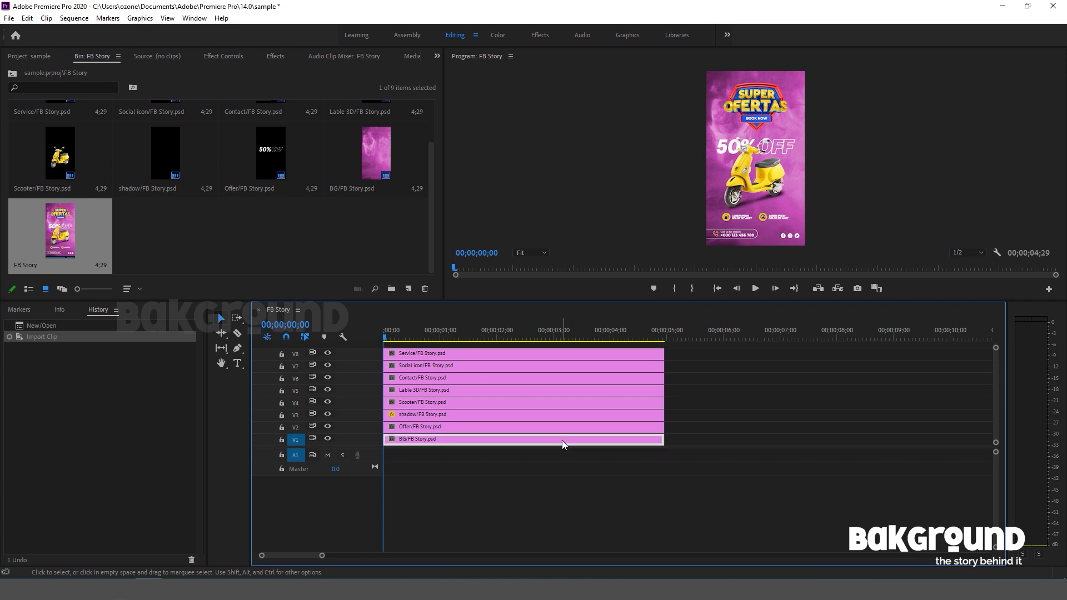
pyautogui.click(458, 355)
pyautogui.keyDown('shift'); pyautogui.click(481, 437); pyautogui.keyUp('shift')
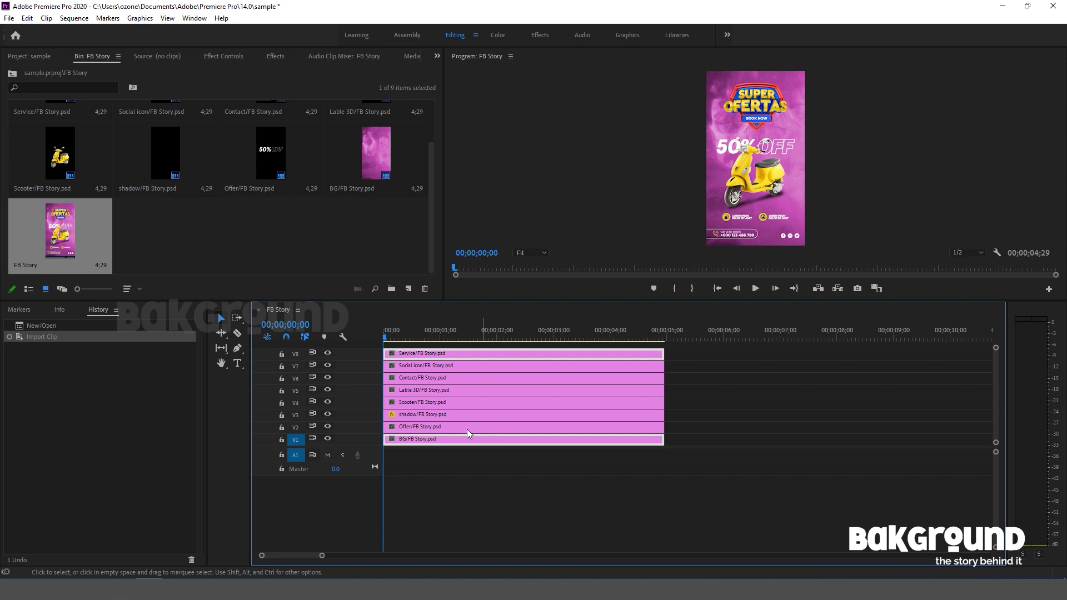
pyautogui.click(328, 438)
pyautogui.click(328, 439)
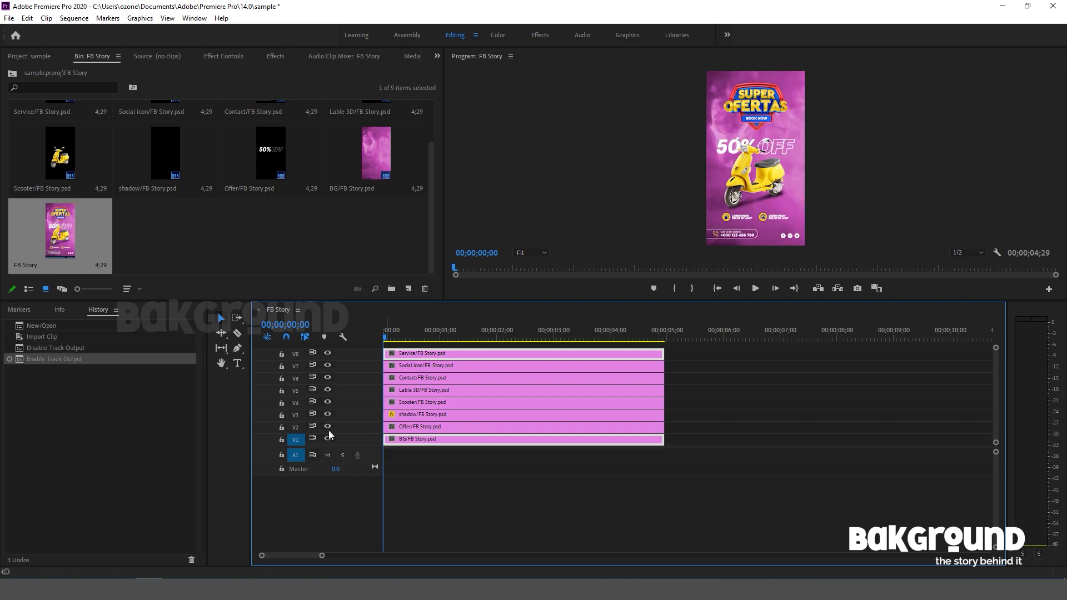
pyautogui.click(328, 426)
pyautogui.click(328, 426)
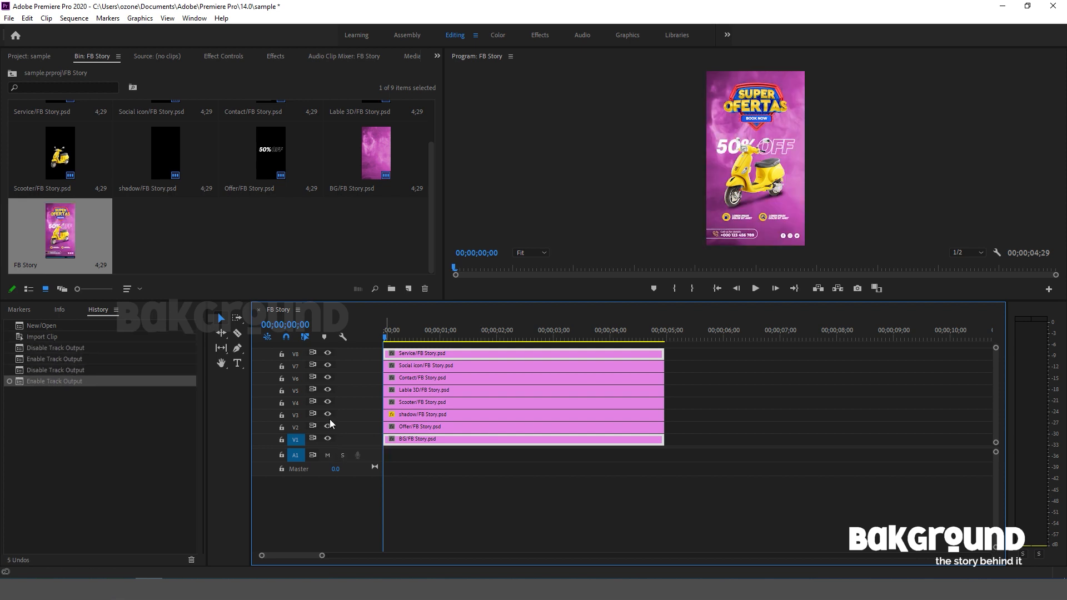
pyautogui.click(327, 389)
pyautogui.click(328, 389)
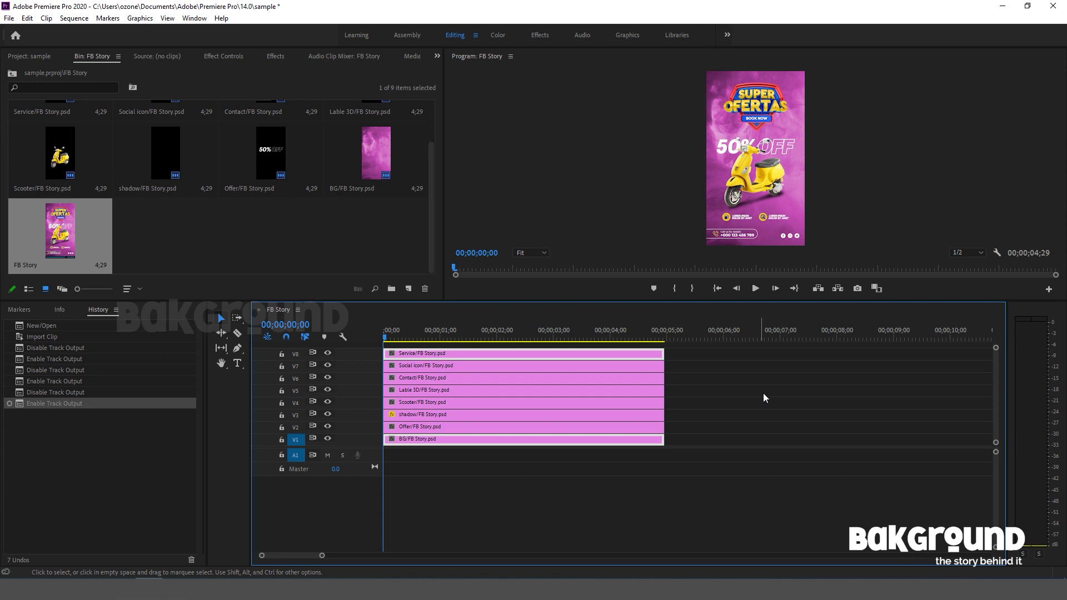
# Select all eight layer clips and extend their ends together to 12 seconds.
pyautogui.moveTo(676, 444); pyautogui.dragTo(625, 358)
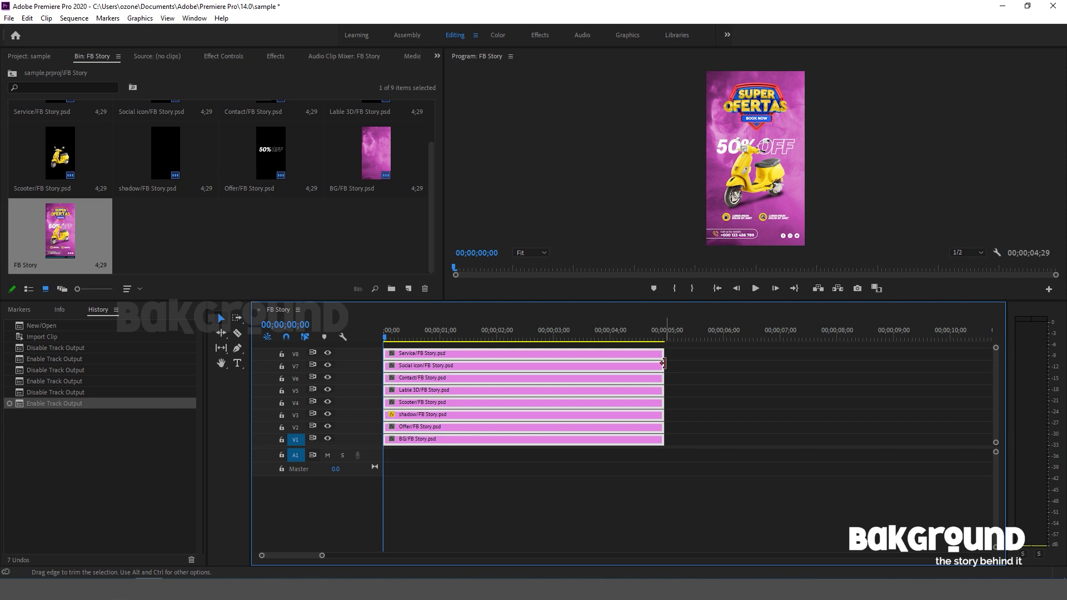
pyautogui.moveTo(661, 364); pyautogui.dragTo(829, 393)
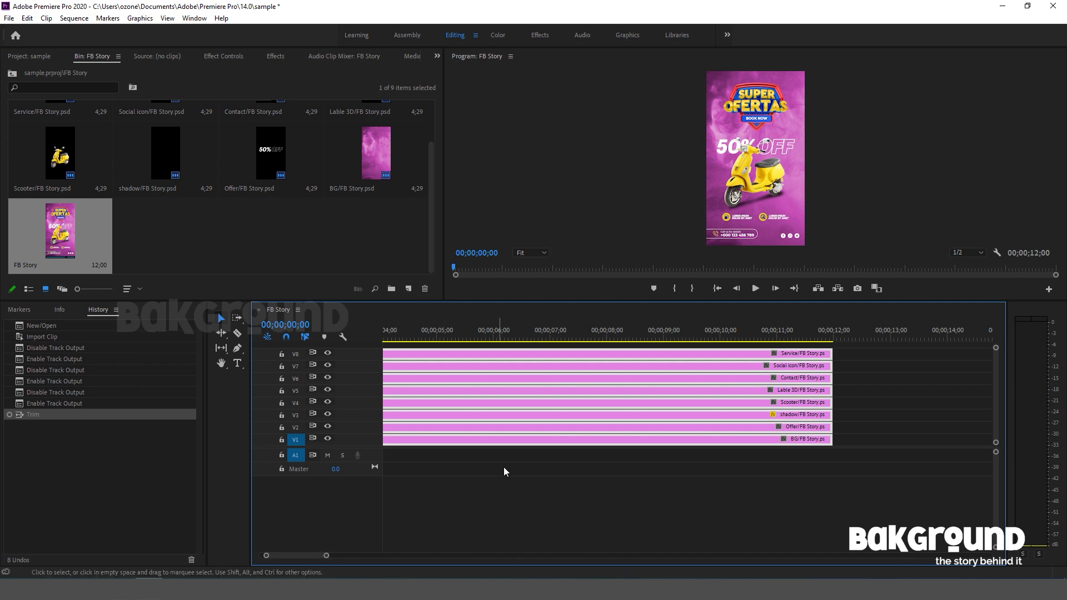
pyautogui.moveTo(314, 556); pyautogui.dragTo(281, 554)
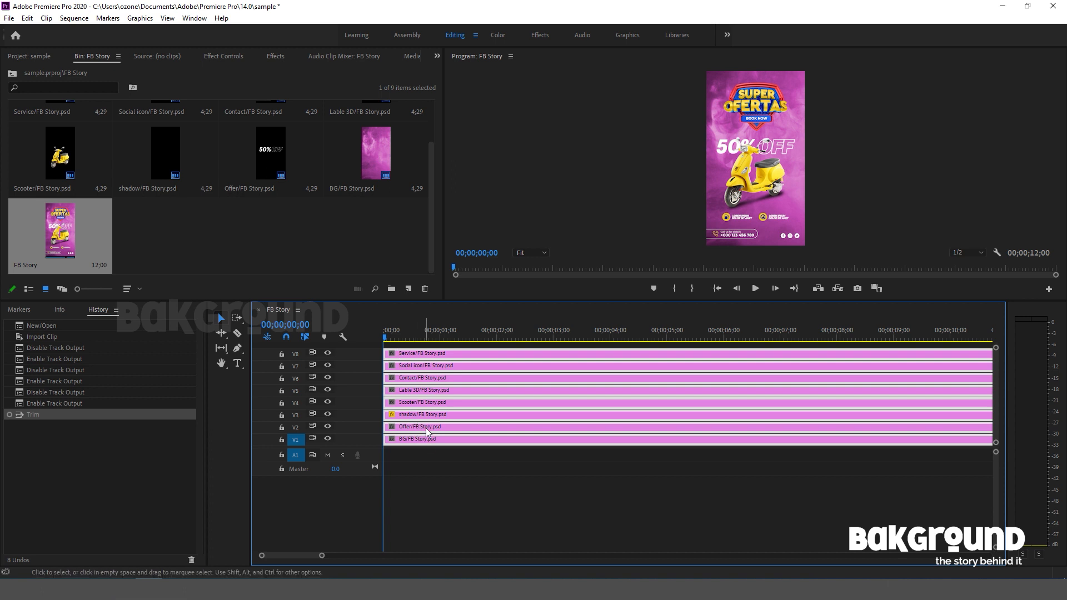
# Trim the starts of all clips above BG to about 6 seconds, except Scooter and shadow, which start at the sequence beginning.
pyautogui.moveTo(385, 409); pyautogui.dragTo(723, 409)
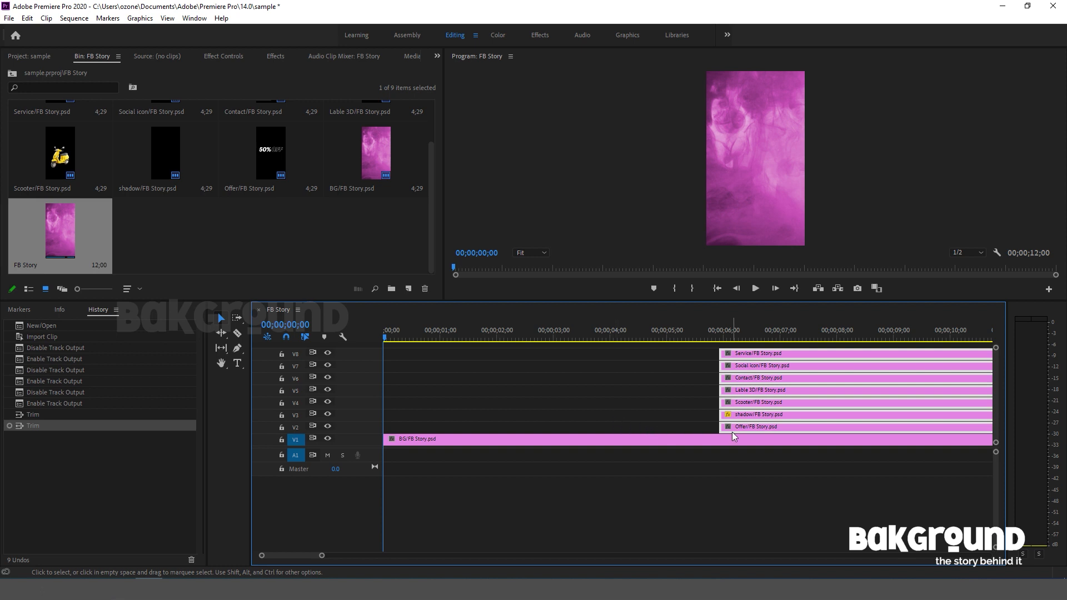
pyautogui.click(685, 415)
pyautogui.moveTo(698, 405); pyautogui.dragTo(386, 412)
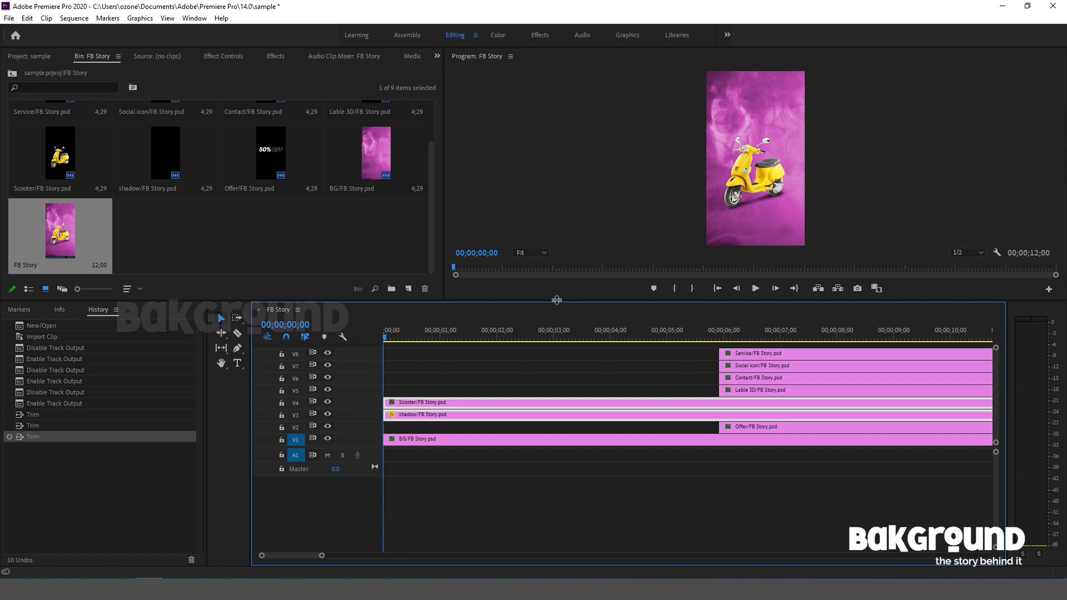
# Enlarge the preview area and enable Position and Scale keyframing on the Scooter clip at 00;00;00;14.
pyautogui.moveTo(556, 300); pyautogui.dragTo(544, 360)
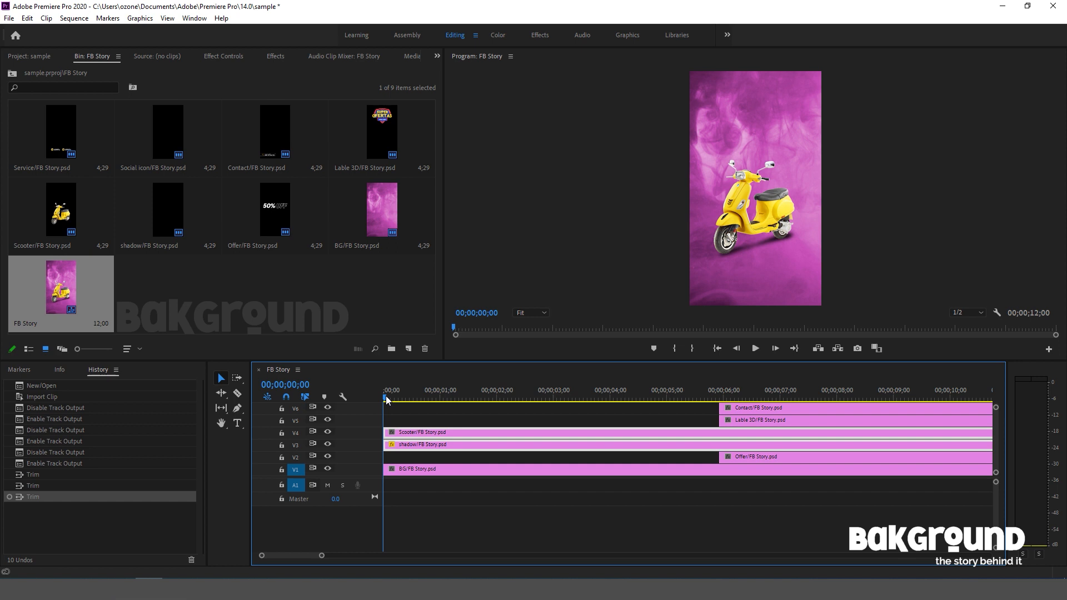
pyautogui.press('Right')
pyautogui.press('Right')
pyautogui.press('Right')
pyautogui.press('Right')
pyautogui.press('Right')
pyautogui.press('Right')
pyautogui.press('Right')
pyautogui.press('Right')
pyautogui.press('Right')
pyautogui.press('Right')
pyautogui.press('Right')
pyautogui.press('Right')
pyautogui.press('Right')
pyautogui.press('Right')
pyautogui.click(225, 57)
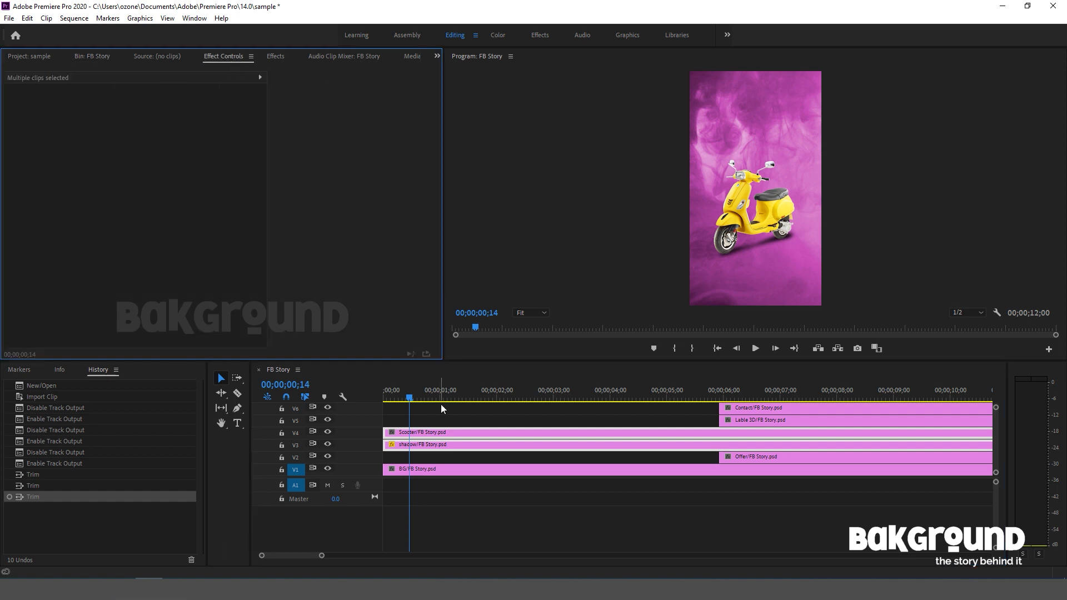
pyautogui.click(432, 433)
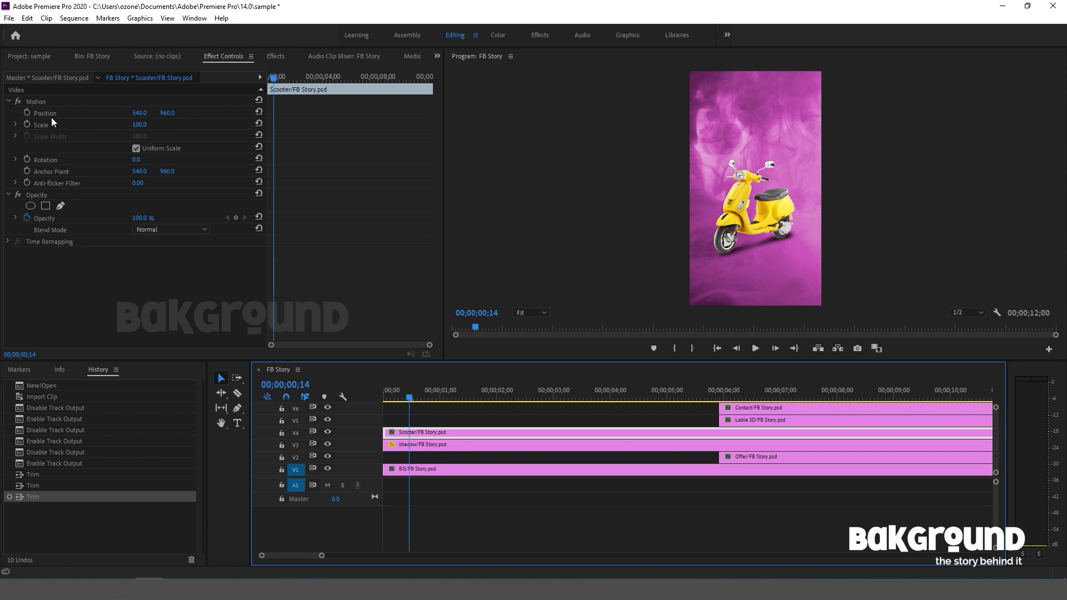
pyautogui.click(27, 113)
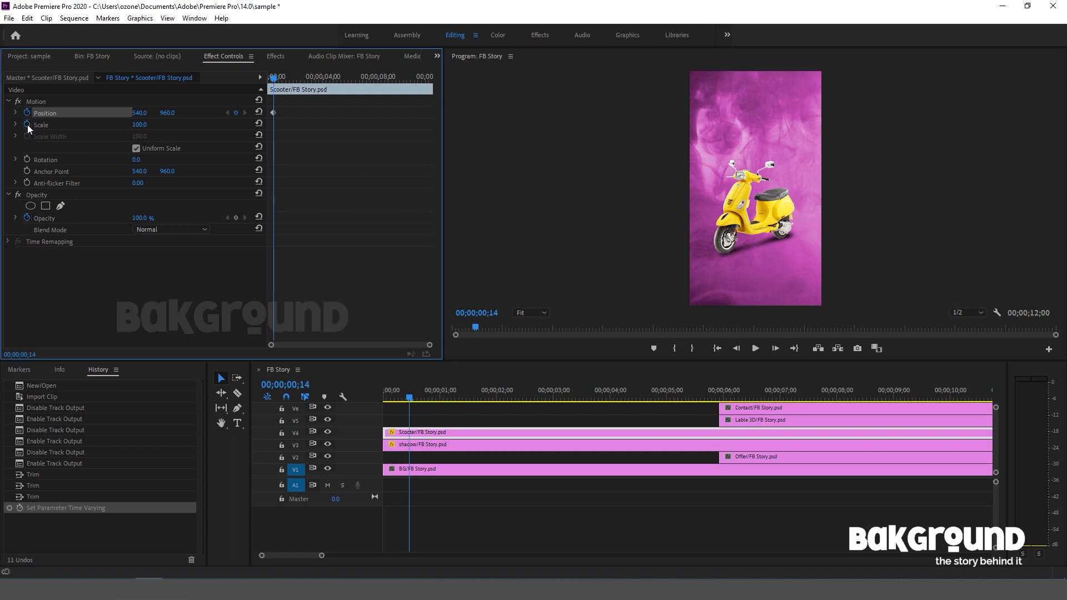
pyautogui.click(27, 124)
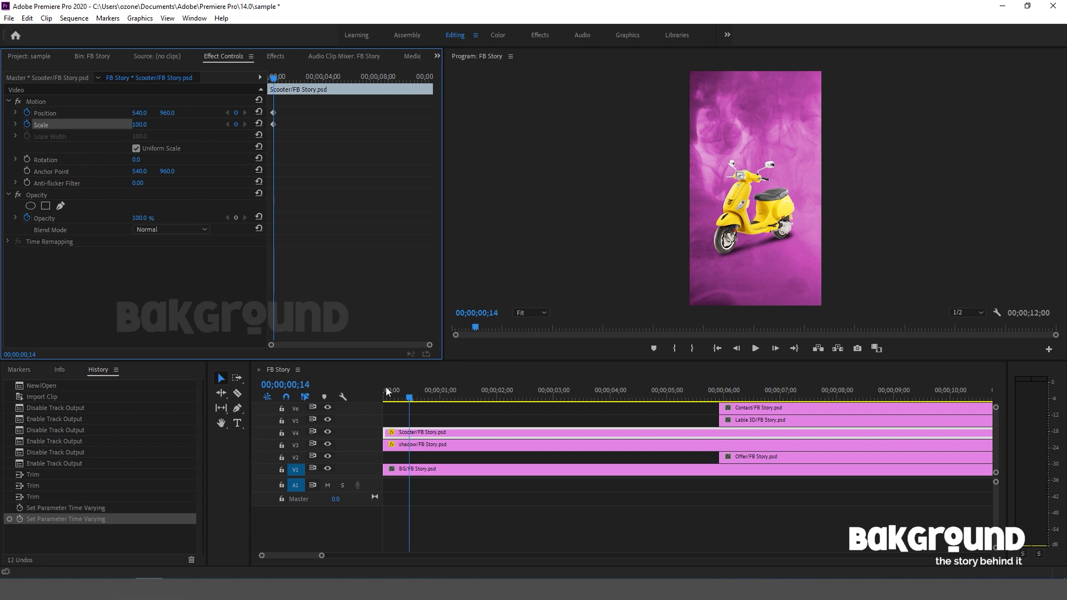
# Enable Scale keyframing on the shadow clip and reset its Opacity keyframing to place a keyframe at 00;00;00;14.
pyautogui.click(416, 444)
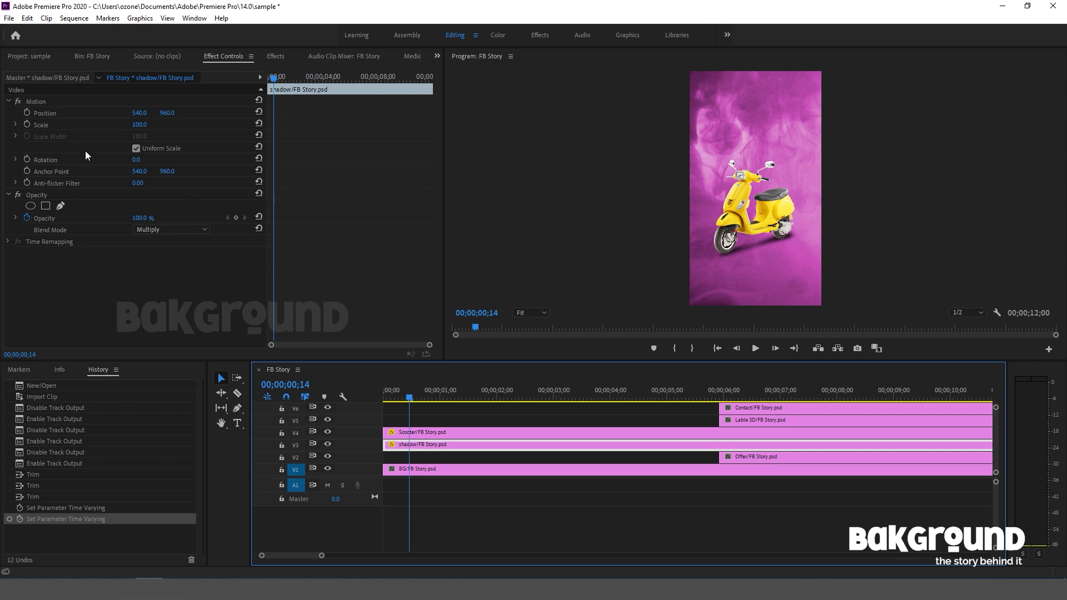
pyautogui.click(26, 124)
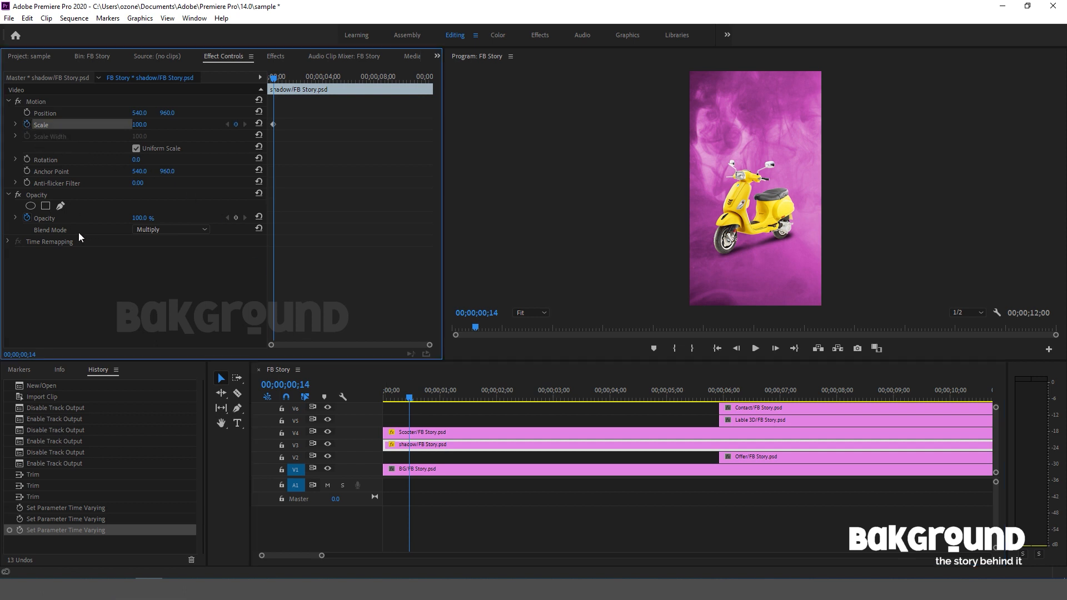
pyautogui.click(28, 217)
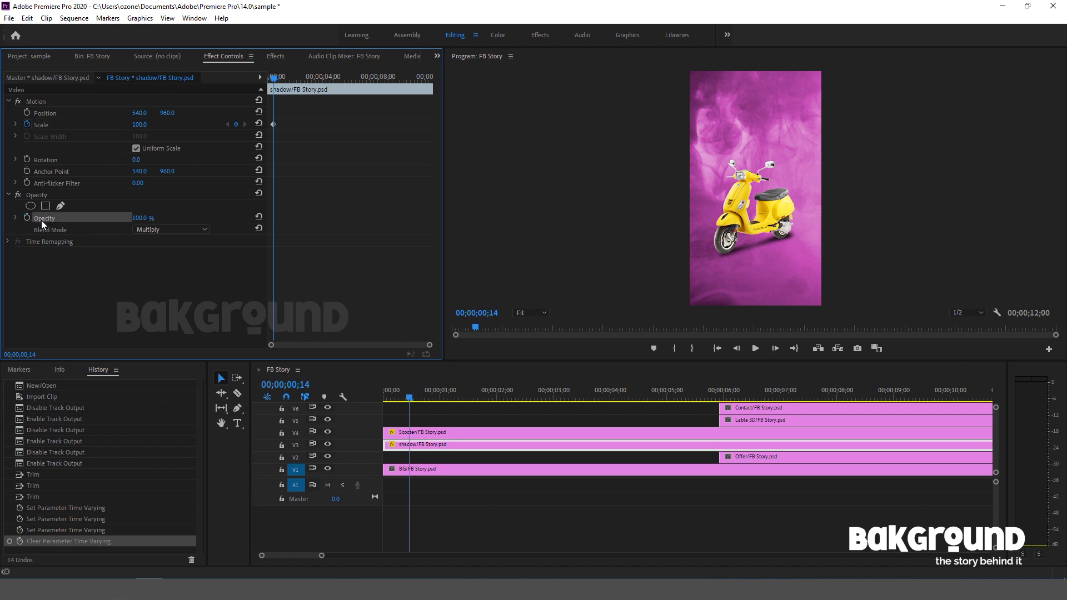
pyautogui.click(28, 217)
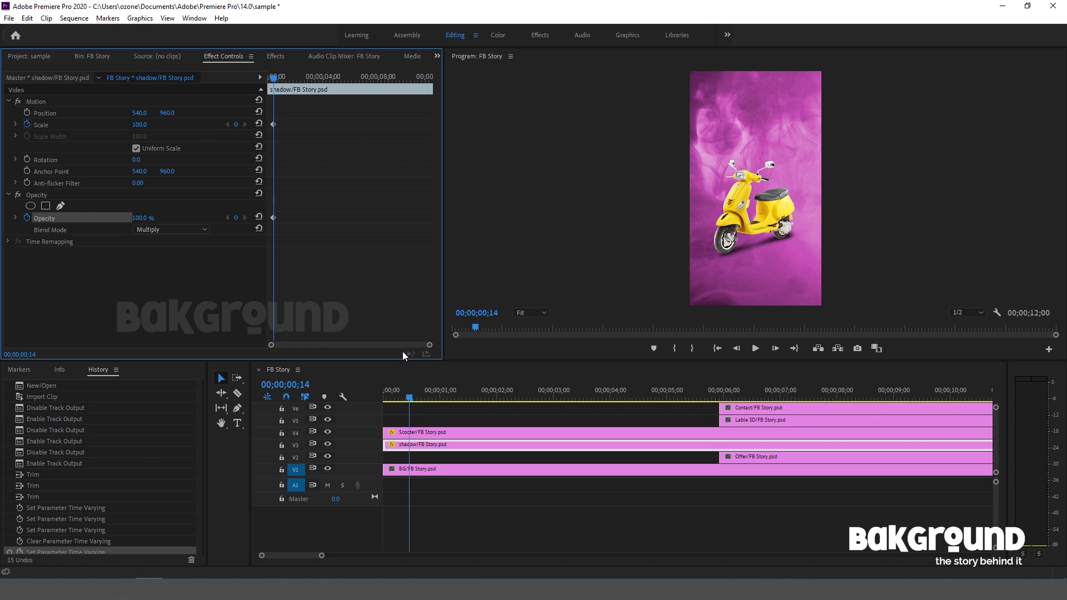
# Switch to the Effects workspace, find the Directional Blur video effect and apply it to the Scooter clip.
pyautogui.click(422, 433)
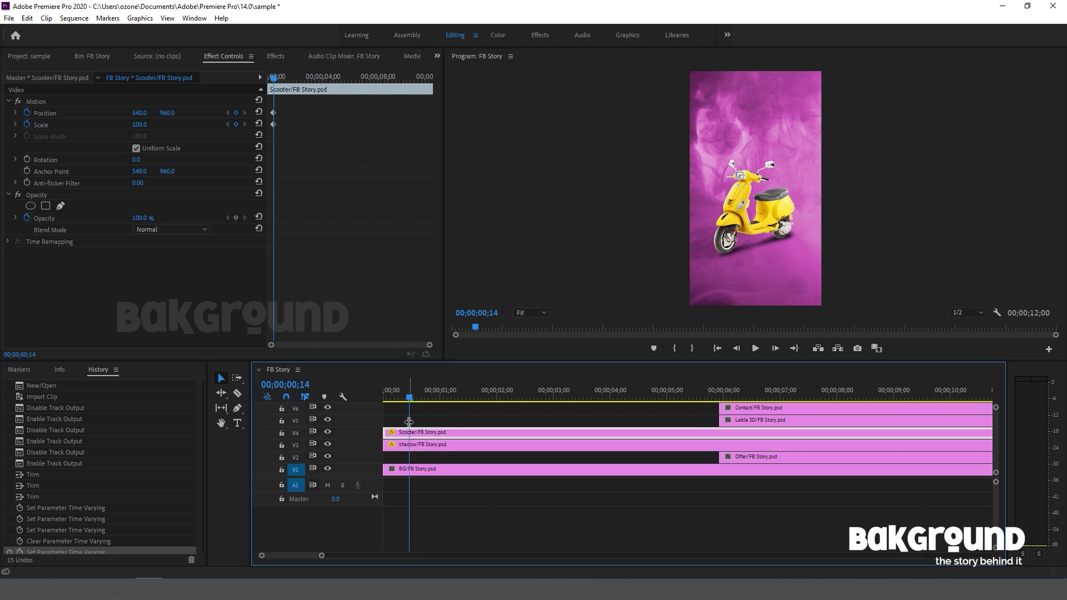
pyautogui.click(538, 37)
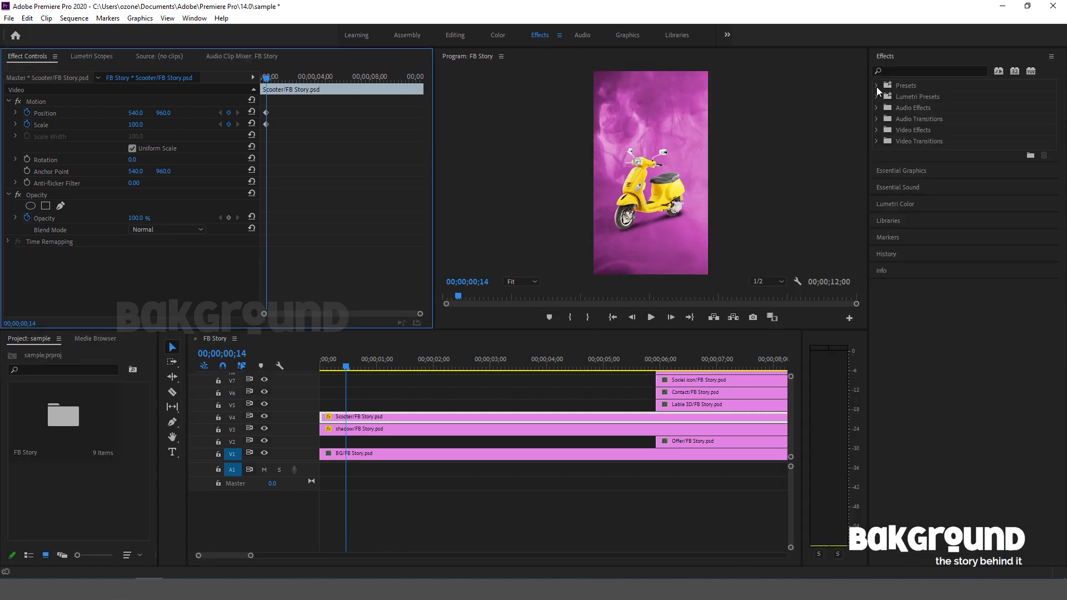
pyautogui.click(918, 71)
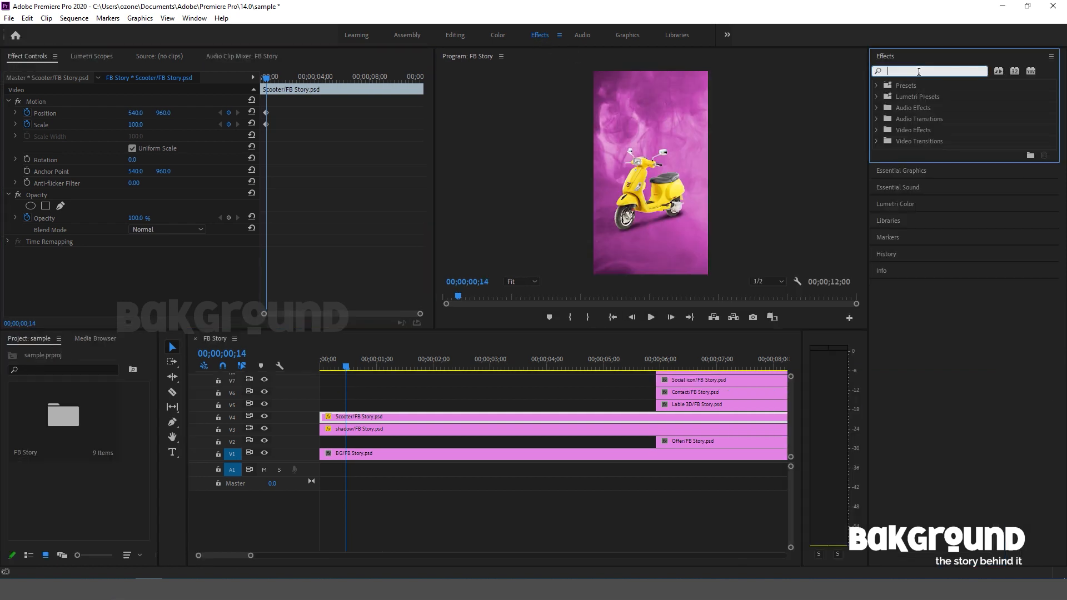
pyautogui.write('blu')
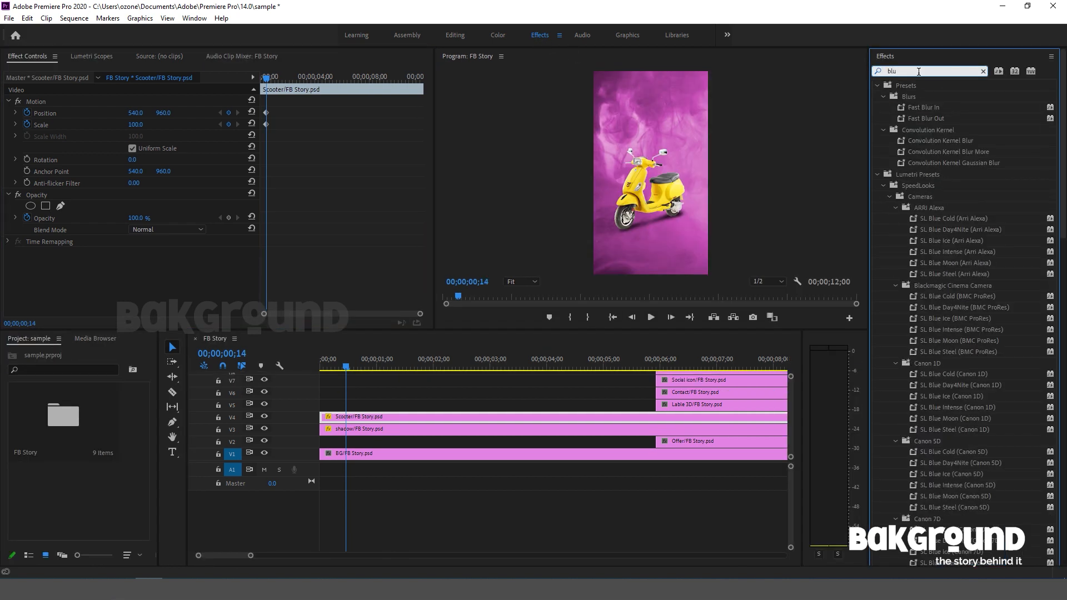
pyautogui.write('r')
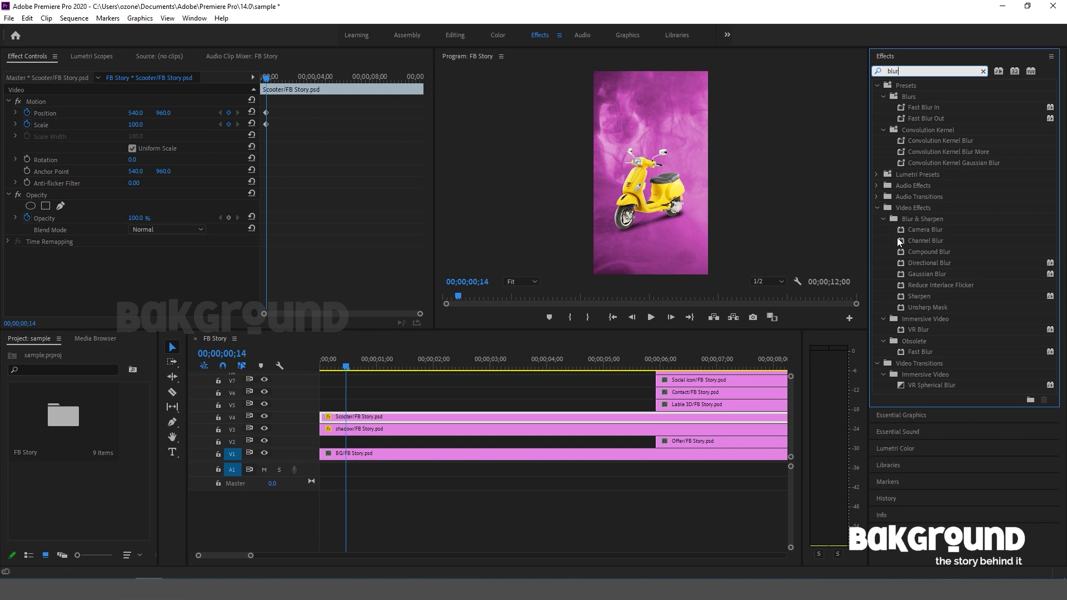
pyautogui.click(919, 263)
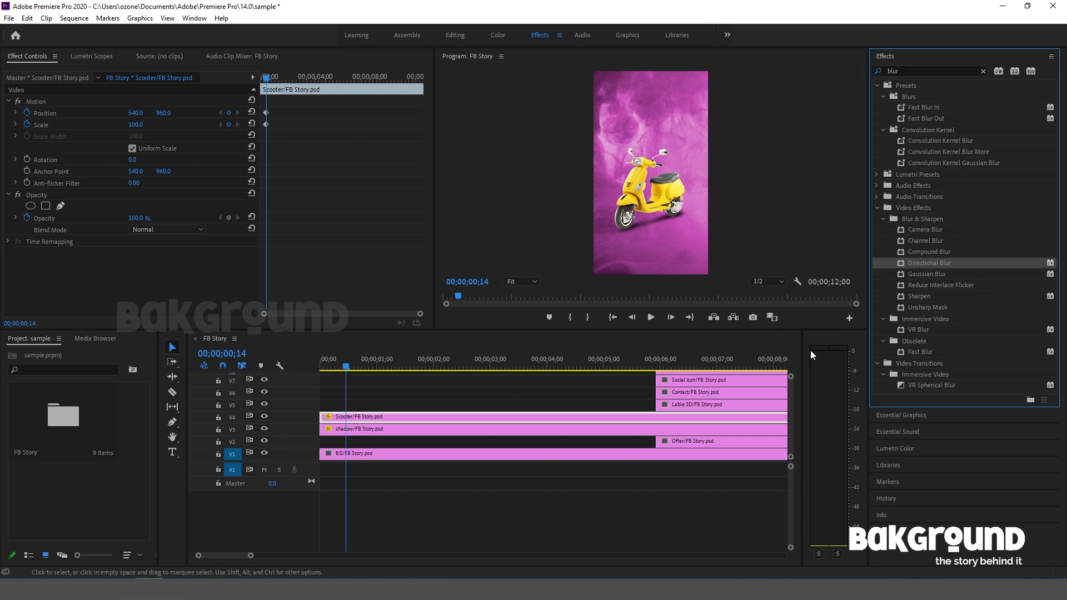
pyautogui.moveTo(899, 262); pyautogui.dragTo(388, 415)
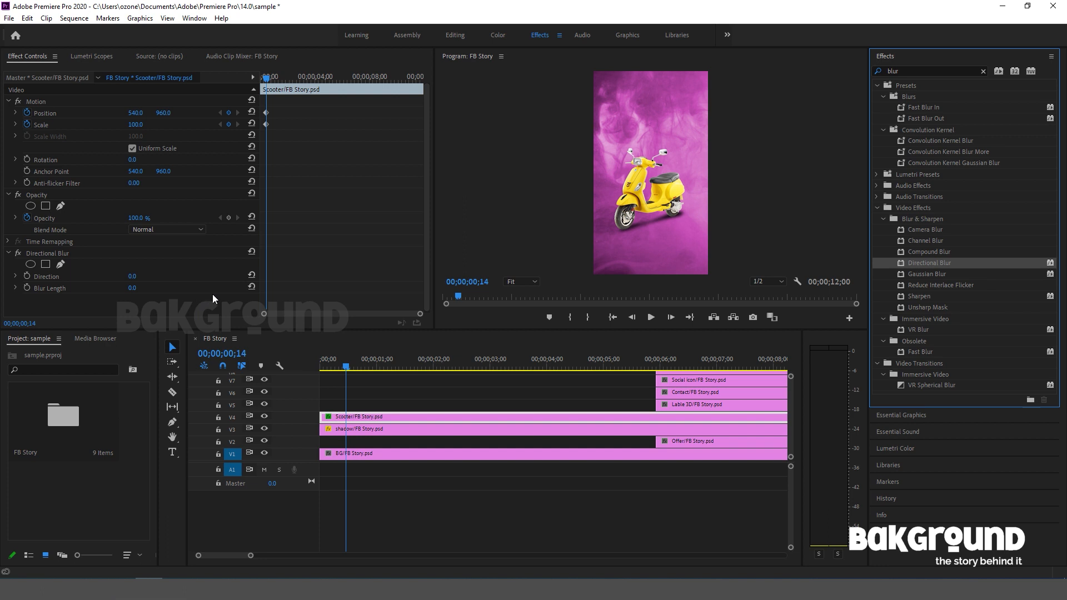
# Keyframe the Scooter's Blur Length at 00;00;00;14, and at the sequence start set Blur Length to 83 and vertical Position to -196.
pyautogui.click(27, 287)
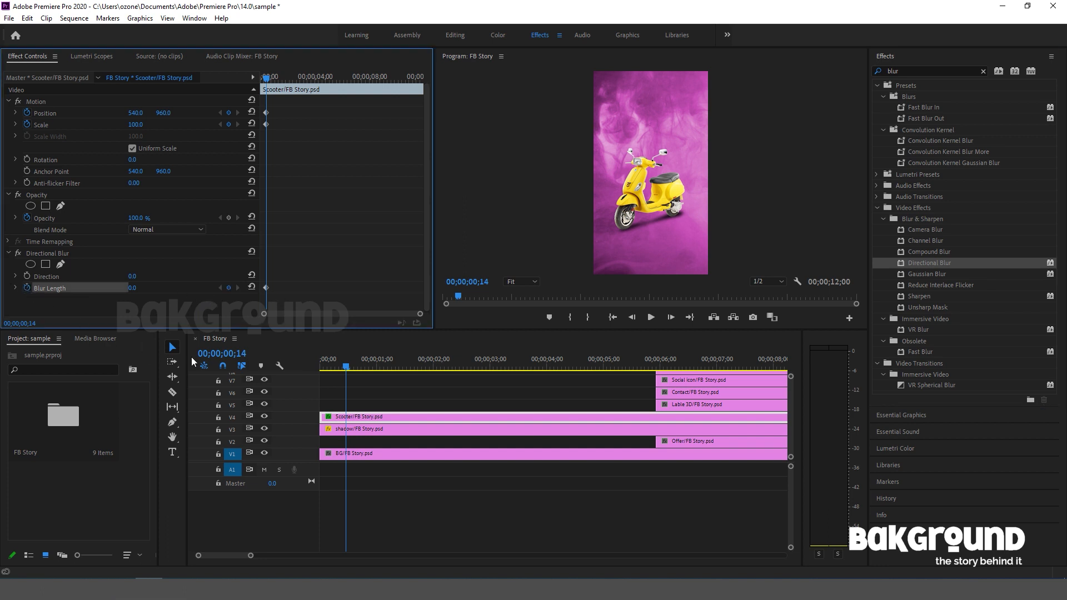
pyautogui.click(281, 371)
pyautogui.press('Home')
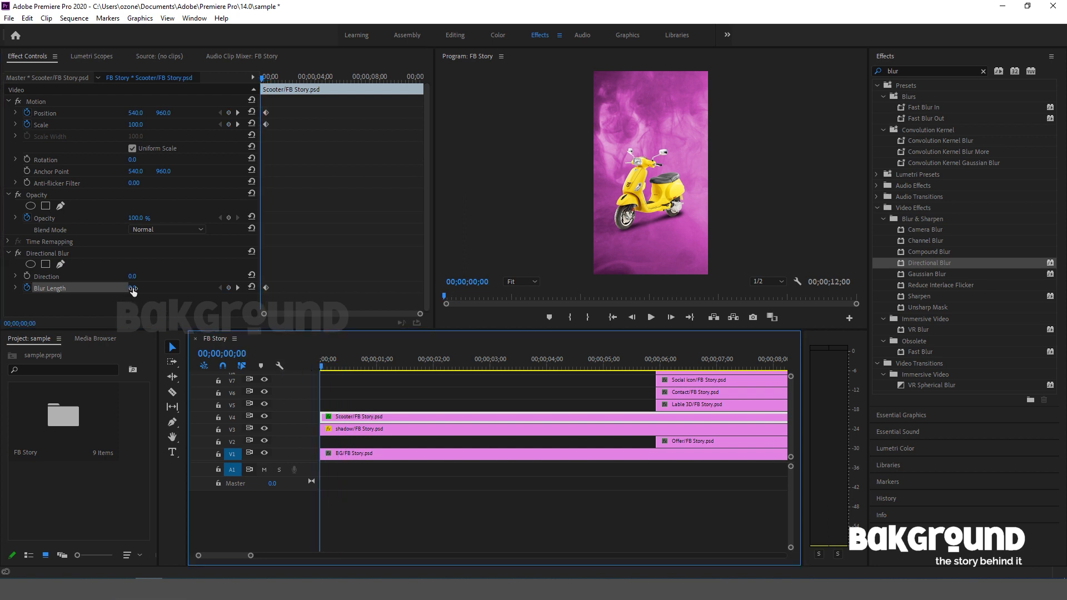
pyautogui.moveTo(133, 290); pyautogui.dragTo(161, 290)
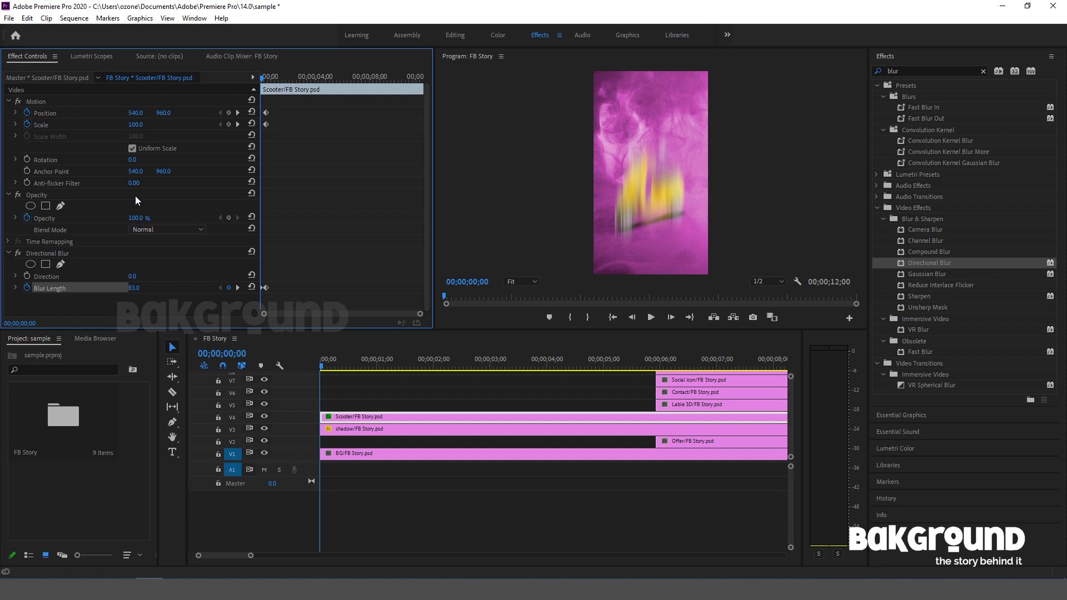
pyautogui.moveTo(163, 112); pyautogui.dragTo(14, 113)
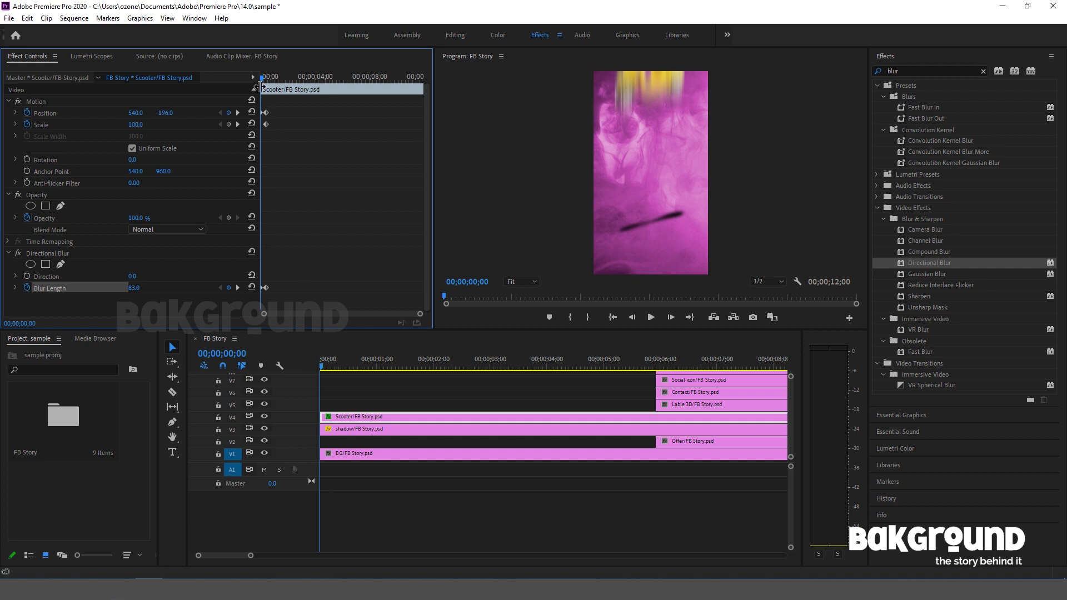
# Duplicate the Scooter's Position and Scale keyframes from 00;00;00;14 a few frames further on, and set Scale to 110 at 00;00;00;16.
pyautogui.press('=')
pyautogui.press('=')
pyautogui.press('=')
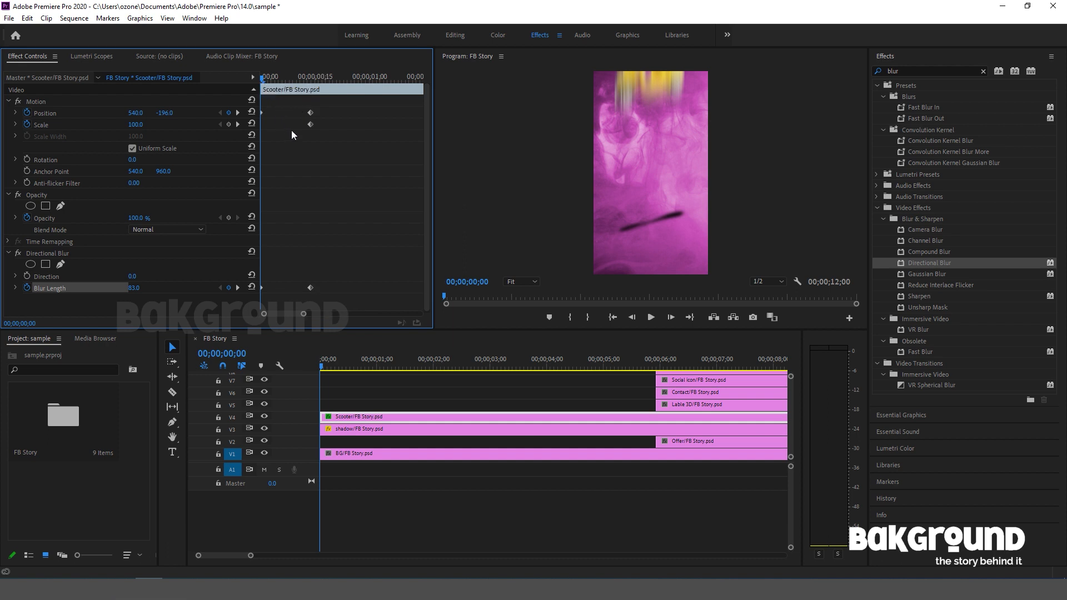
pyautogui.moveTo(265, 78); pyautogui.dragTo(306, 129)
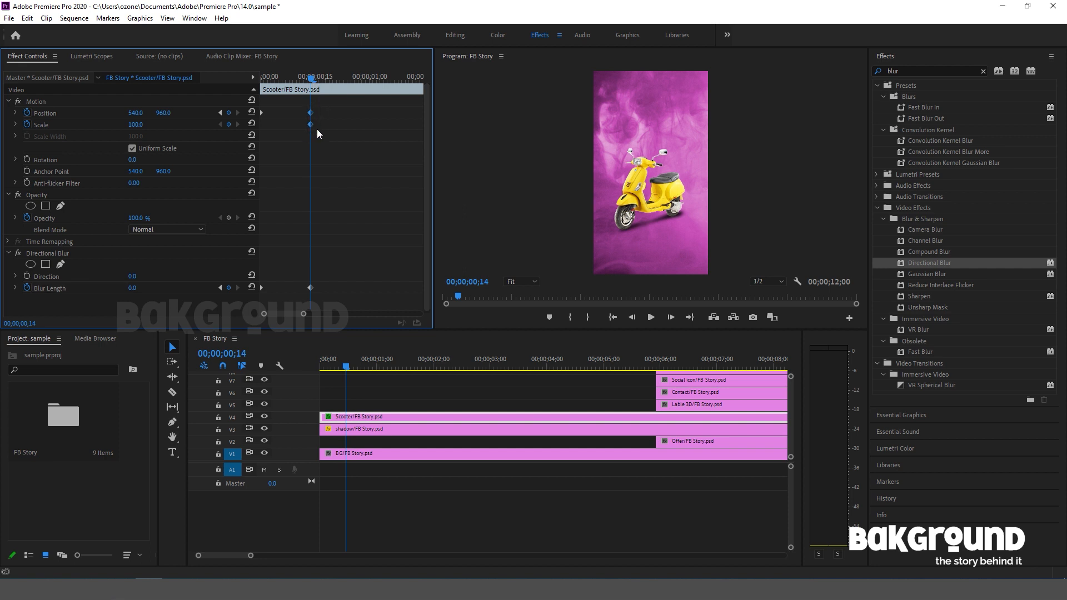
pyautogui.moveTo(309, 124); pyautogui.dragTo(324, 125)
pyautogui.moveTo(316, 78); pyautogui.dragTo(319, 78)
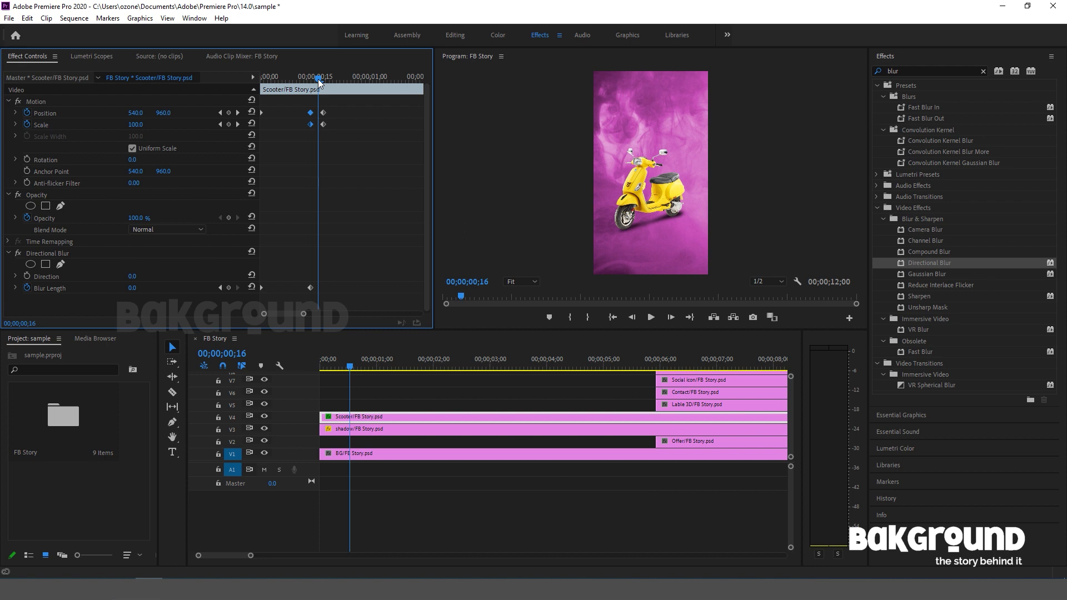
pyautogui.press('Left')
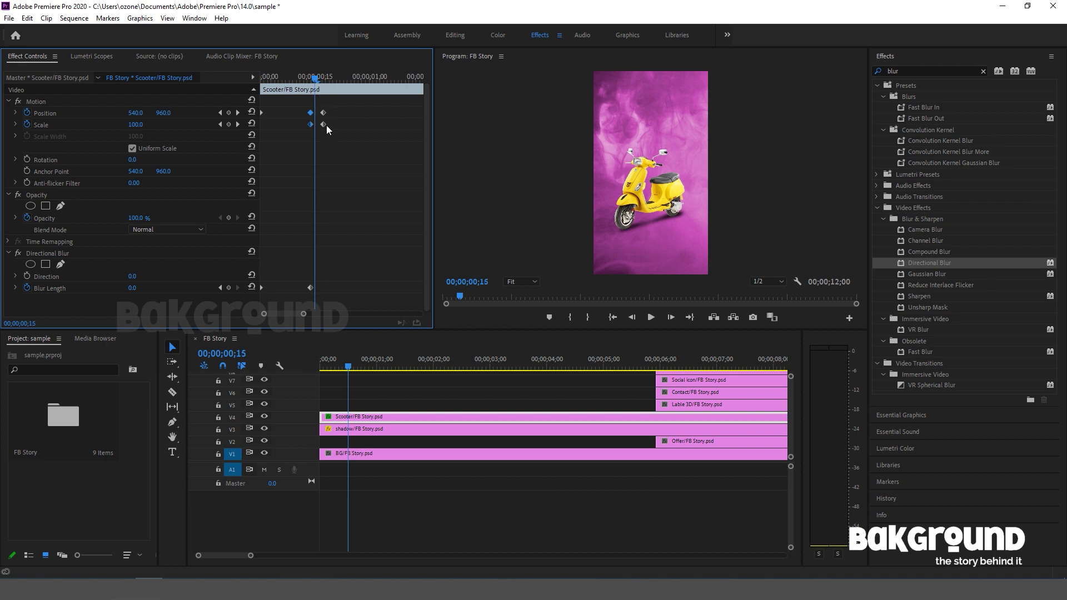
pyautogui.press('Right')
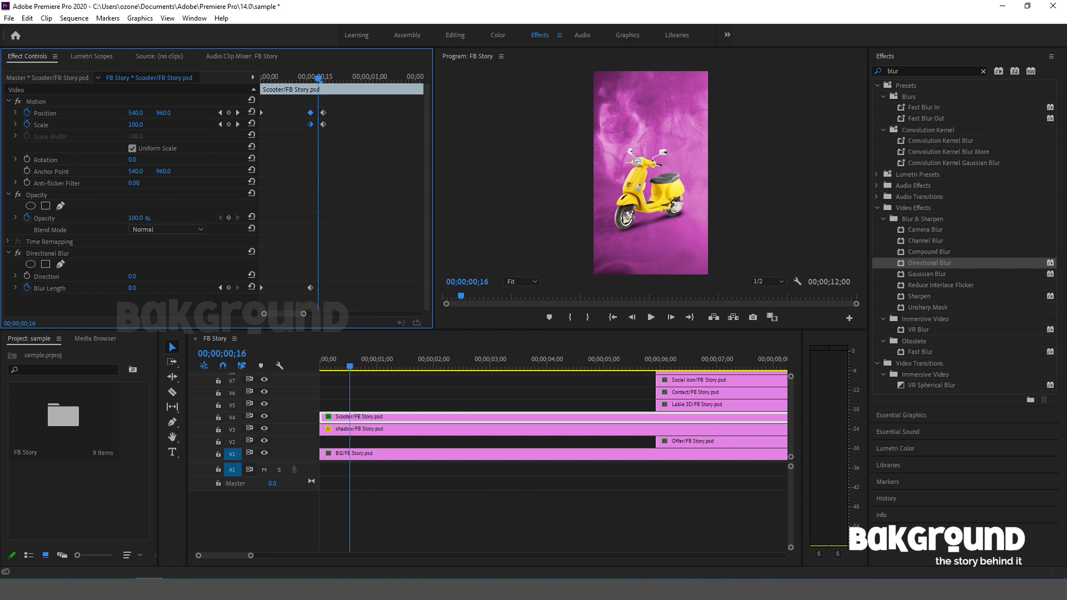
pyautogui.moveTo(136, 125); pyautogui.dragTo(261, 124)
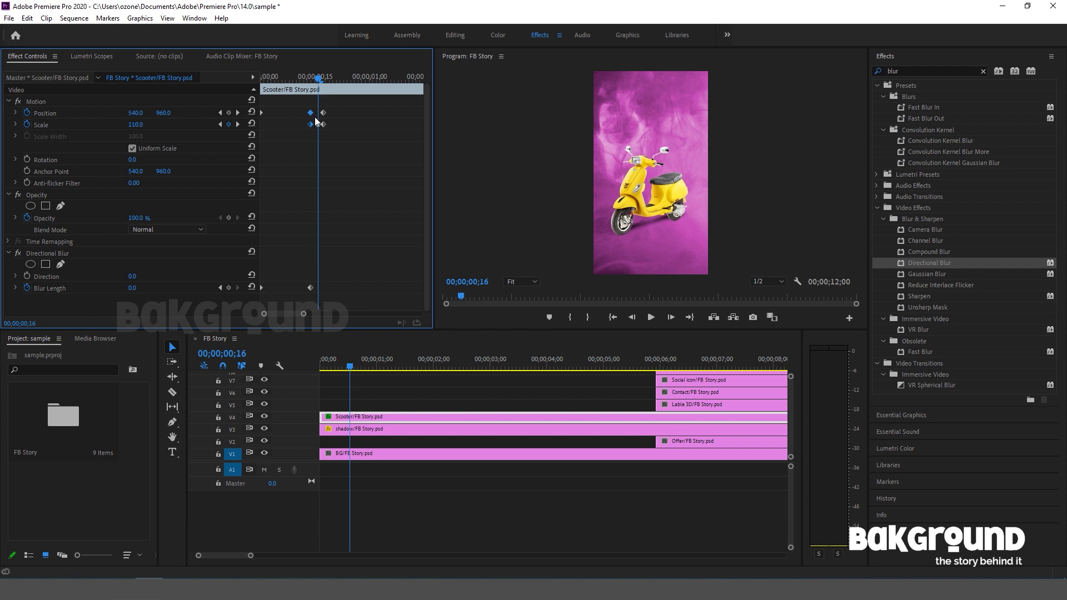
# Apply Ease Out temporal interpolation to the Scooter's last two Position keyframes.
pyautogui.moveTo(320, 81); pyautogui.dragTo(334, 119)
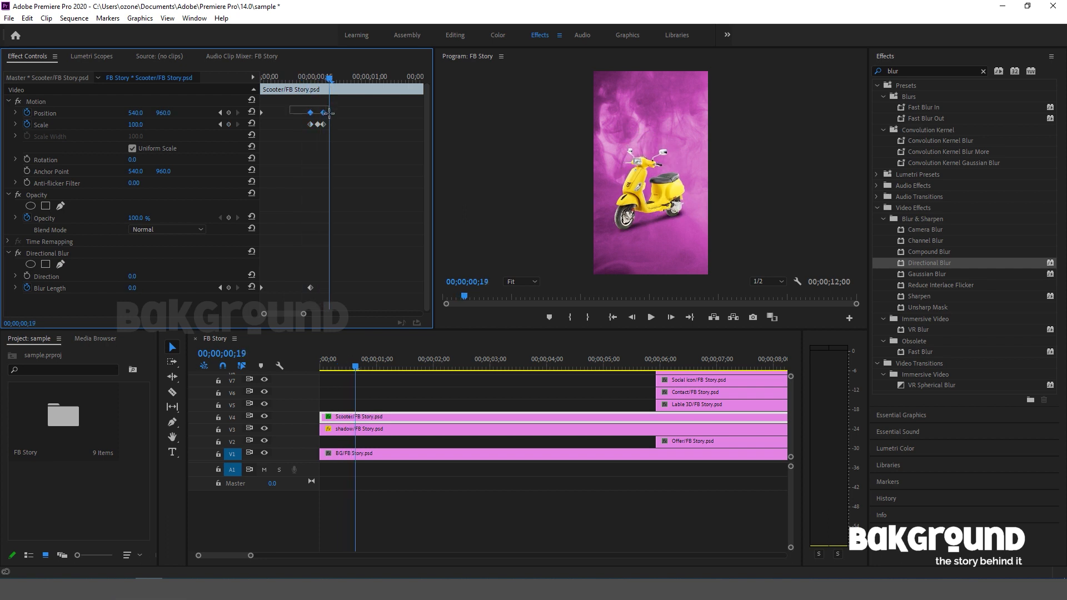
pyautogui.rightClick(314, 115)
pyautogui.moveTo(351, 207)
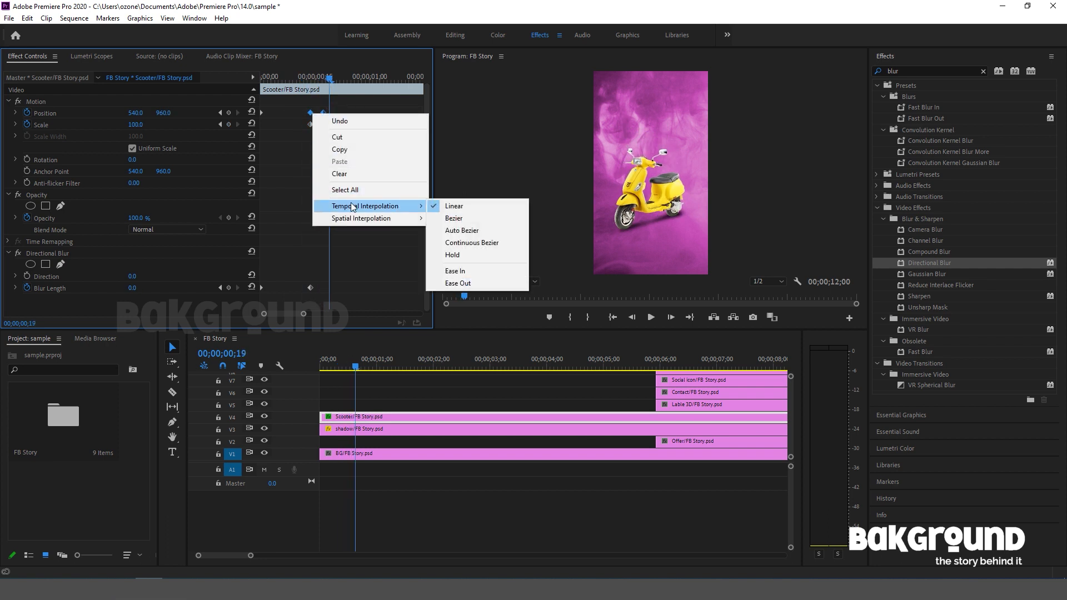
pyautogui.click(464, 284)
# Play and scrub the Scooter's drop-in animation from the sequence start to check the motion.
pyautogui.moveTo(332, 79); pyautogui.dragTo(244, 82)
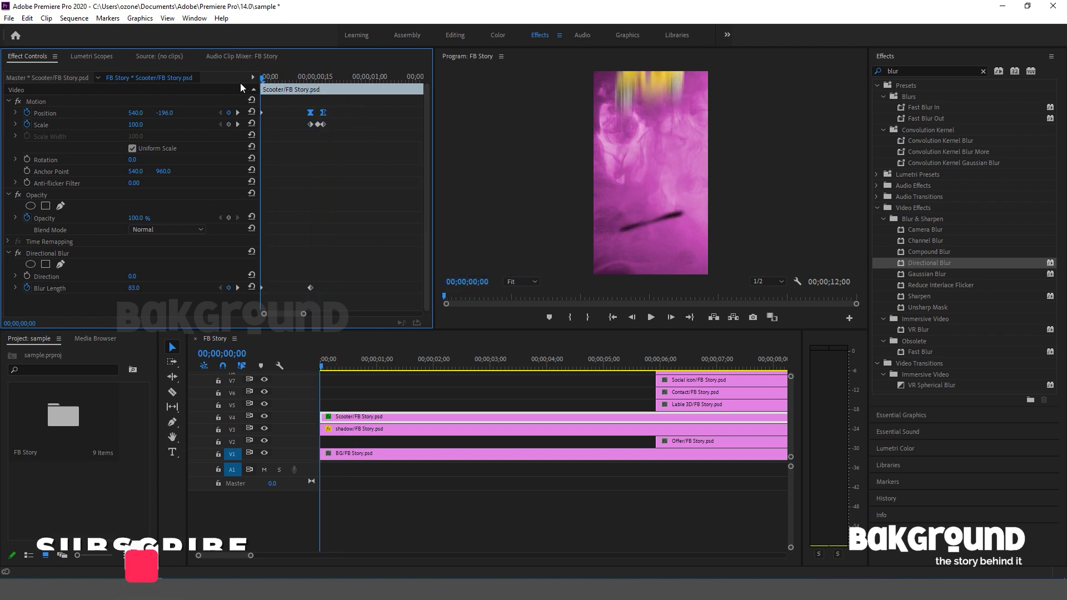
pyautogui.press('space')
pyautogui.press('space')
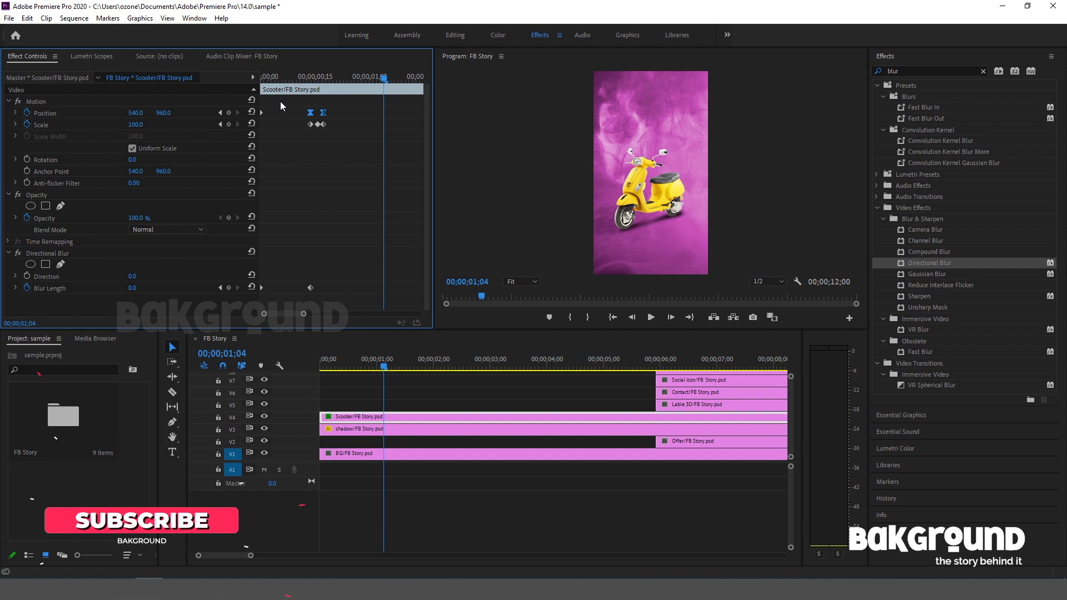
pyautogui.moveTo(384, 78); pyautogui.dragTo(188, 86)
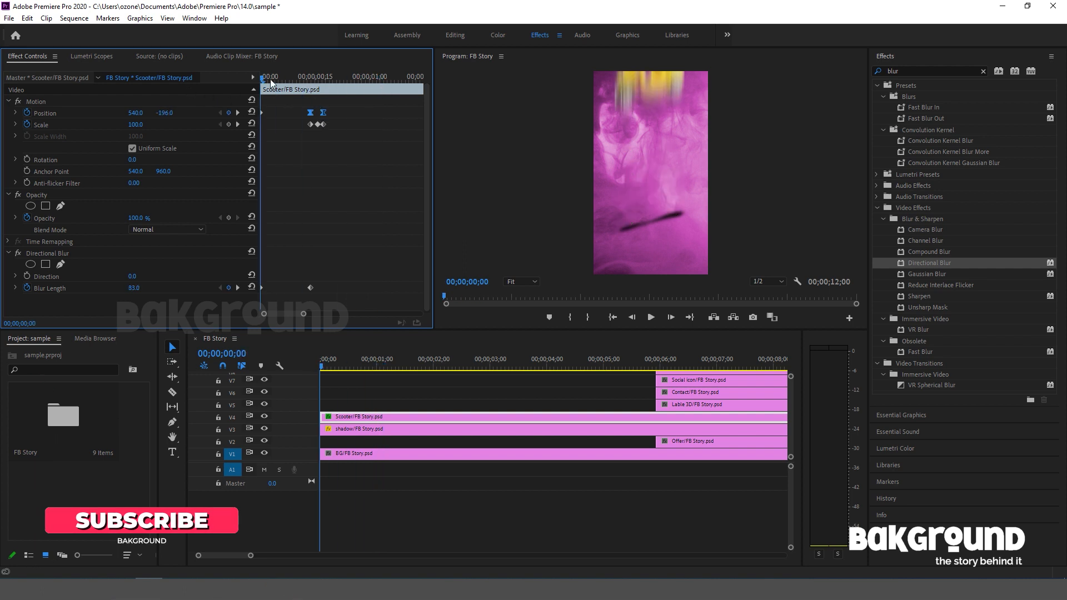
pyautogui.moveTo(263, 75); pyautogui.dragTo(348, 86)
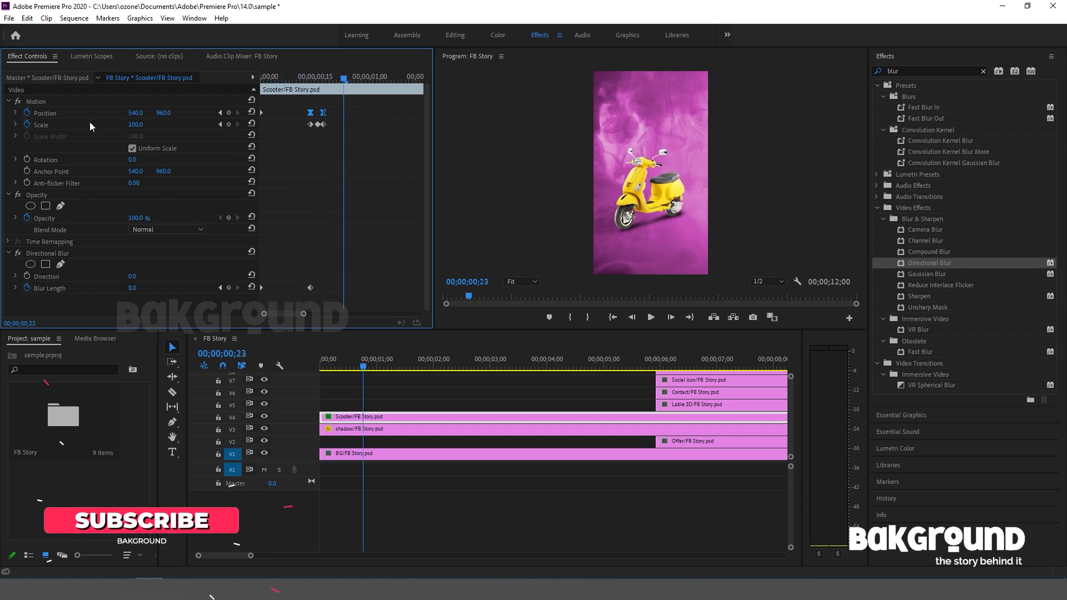
# Copy the Scooter clip's Motion settings onto the shadow clip and remove the shadow's pasted Position keyframes.
pyautogui.click(46, 102)
pyautogui.rightClick(46, 102)
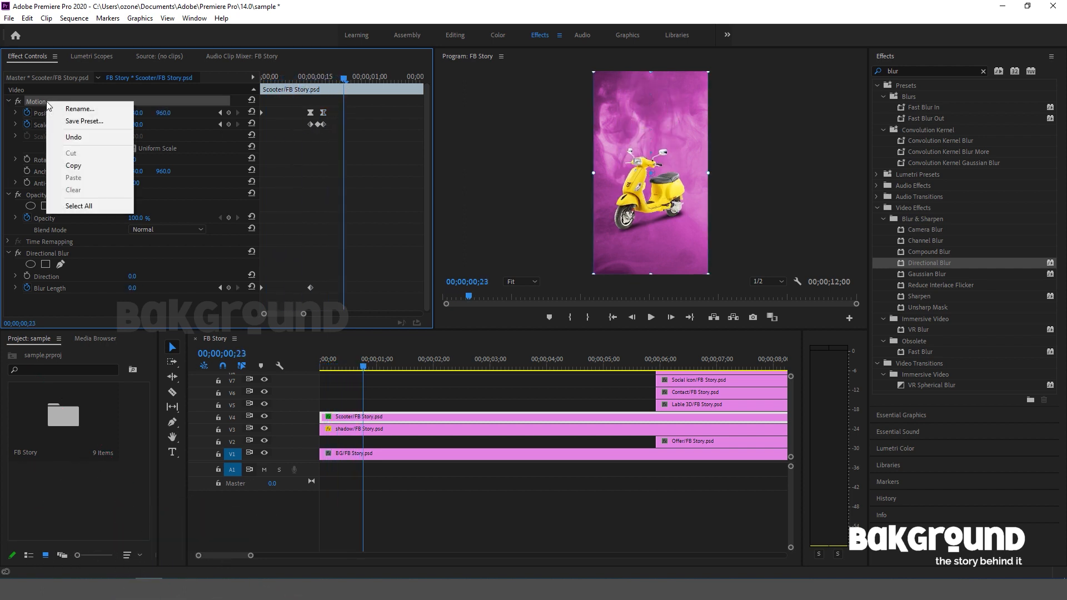
pyautogui.click(73, 165)
pyautogui.click(336, 429)
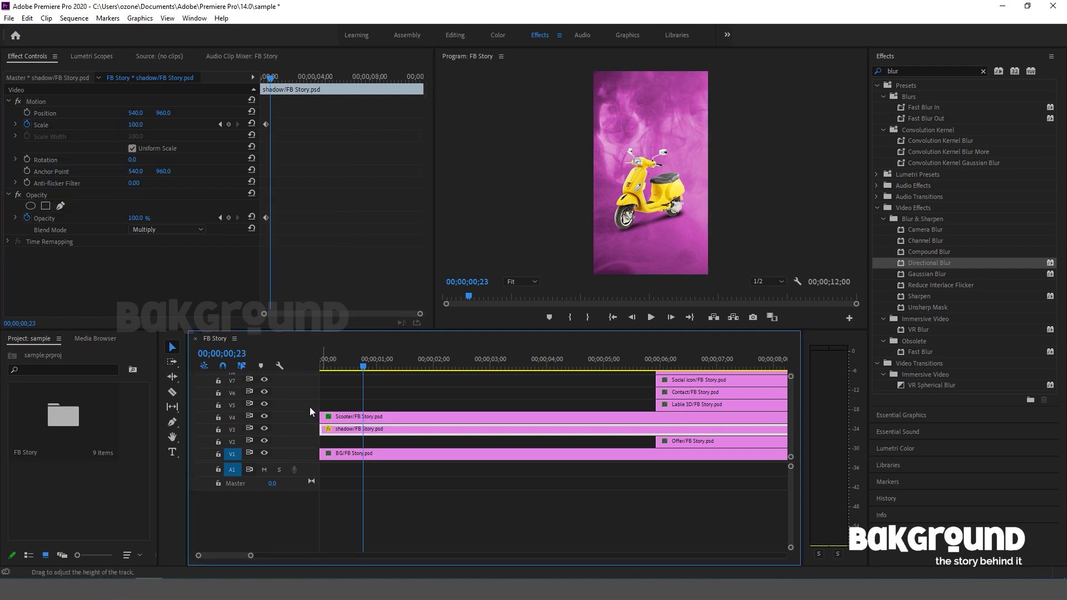
pyautogui.click(58, 102)
pyautogui.rightClick(58, 102)
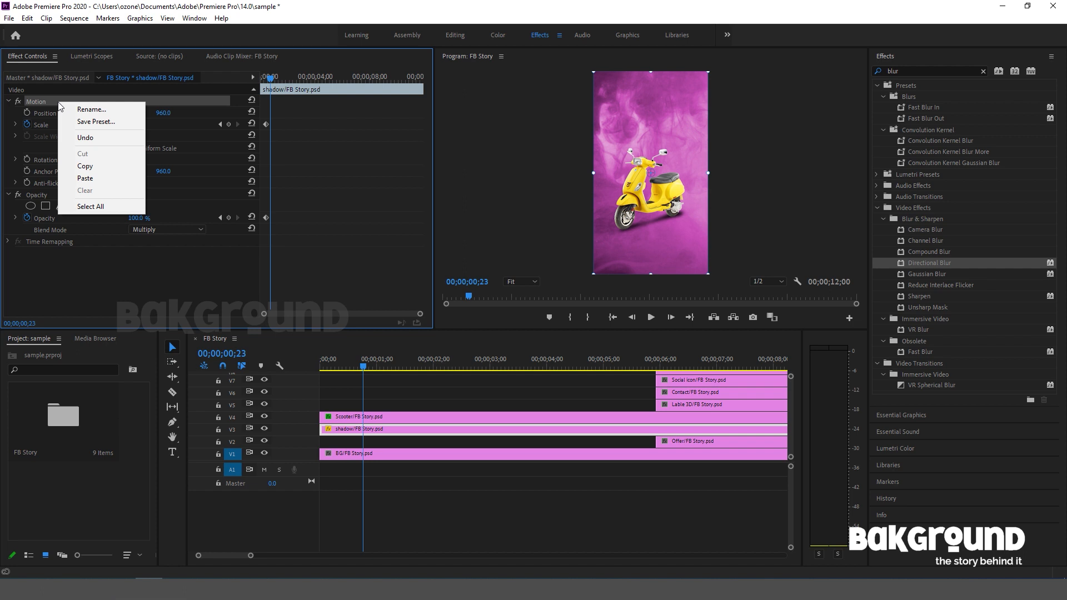
pyautogui.click(87, 177)
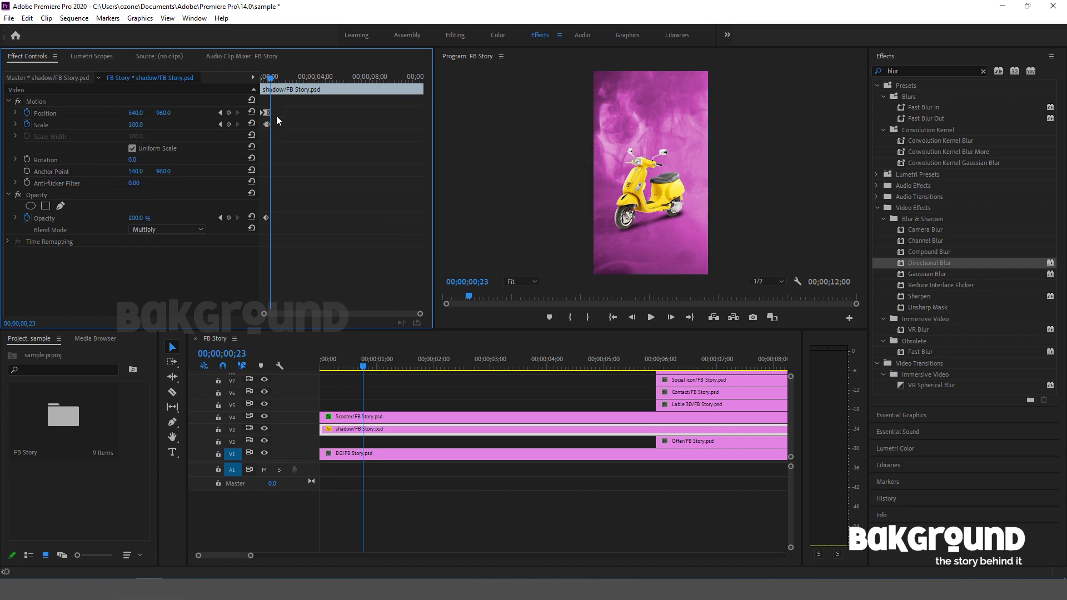
pyautogui.moveTo(285, 107); pyautogui.dragTo(252, 113)
pyautogui.click(27, 114)
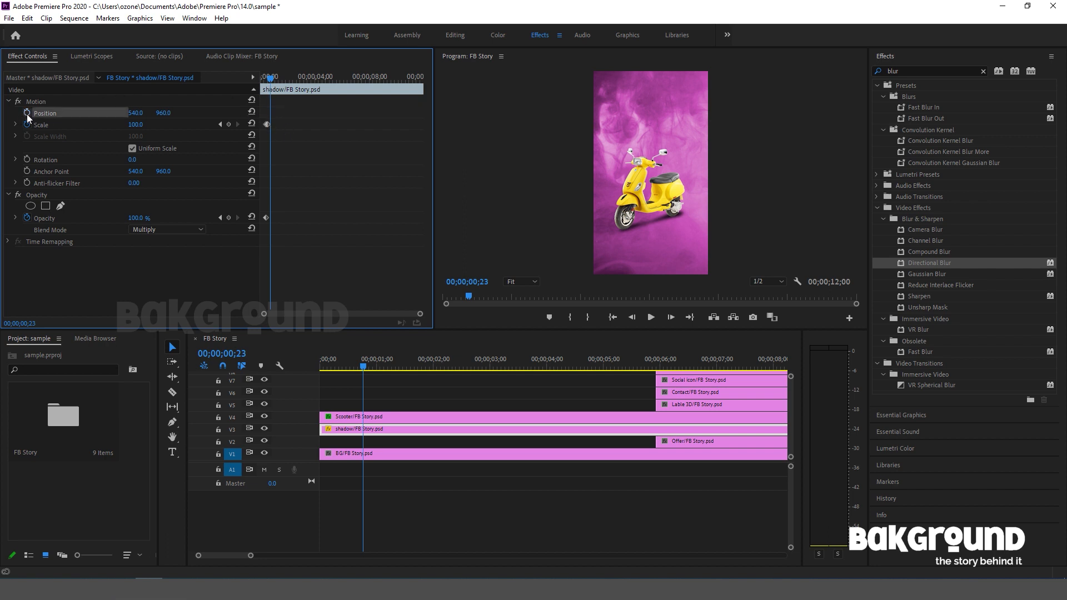
# Lower the shadow's Opacity at the sequence start so it fades in towards 00;00;00;14, and play back the animation.
pyautogui.click(271, 81)
pyautogui.moveTo(271, 81)
pyautogui.mouseDown()
pyautogui.moveTo(251, 76)
pyautogui.moveTo(265, 83)
pyautogui.mouseUp()
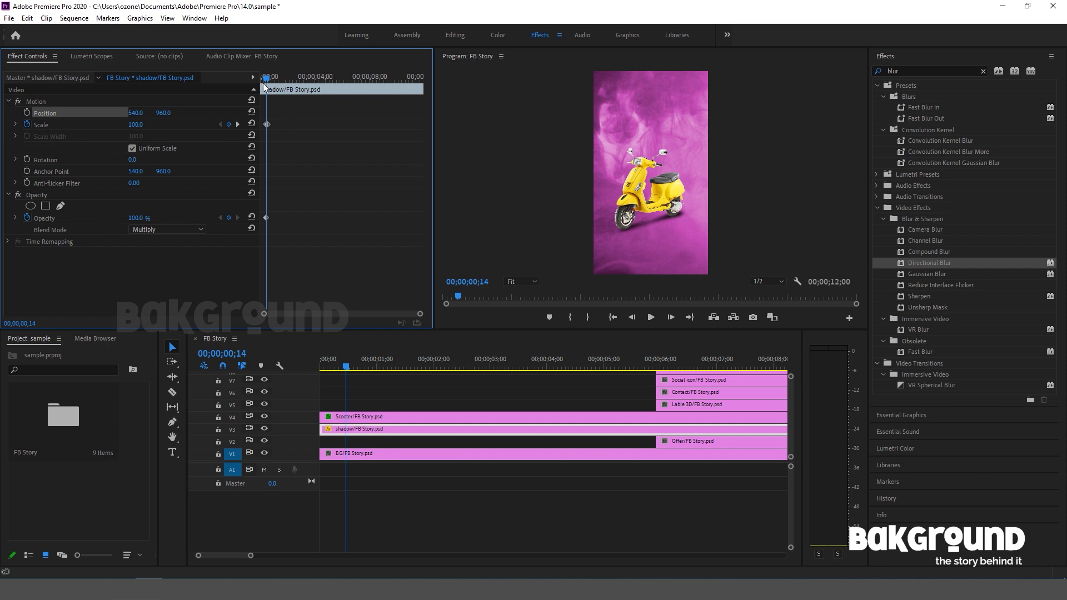
pyautogui.press('Home')
pyautogui.moveTo(136, 223); pyautogui.dragTo(93, 223)
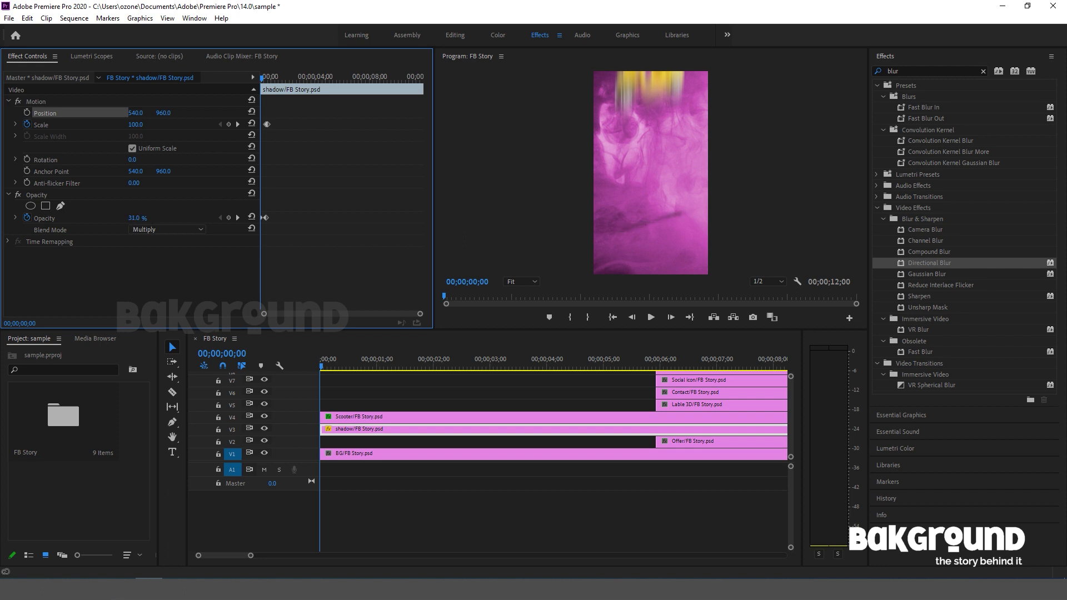
pyautogui.moveTo(143, 215); pyautogui.dragTo(111, 215)
pyautogui.moveTo(262, 82); pyautogui.dragTo(241, 76)
pyautogui.press('space')
pyautogui.press('space')
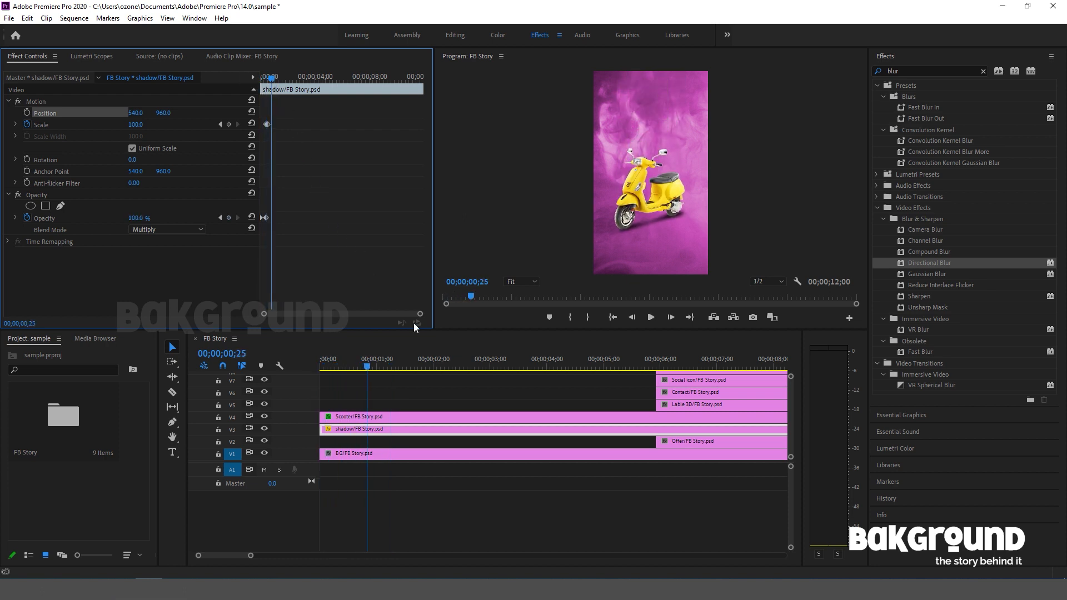
# Extend the start of the Lable 3D clip back to 00;00;00;20.
pyautogui.moveTo(368, 366)
pyautogui.mouseDown()
pyautogui.moveTo(327, 366)
pyautogui.moveTo(359, 357)
pyautogui.mouseUp()
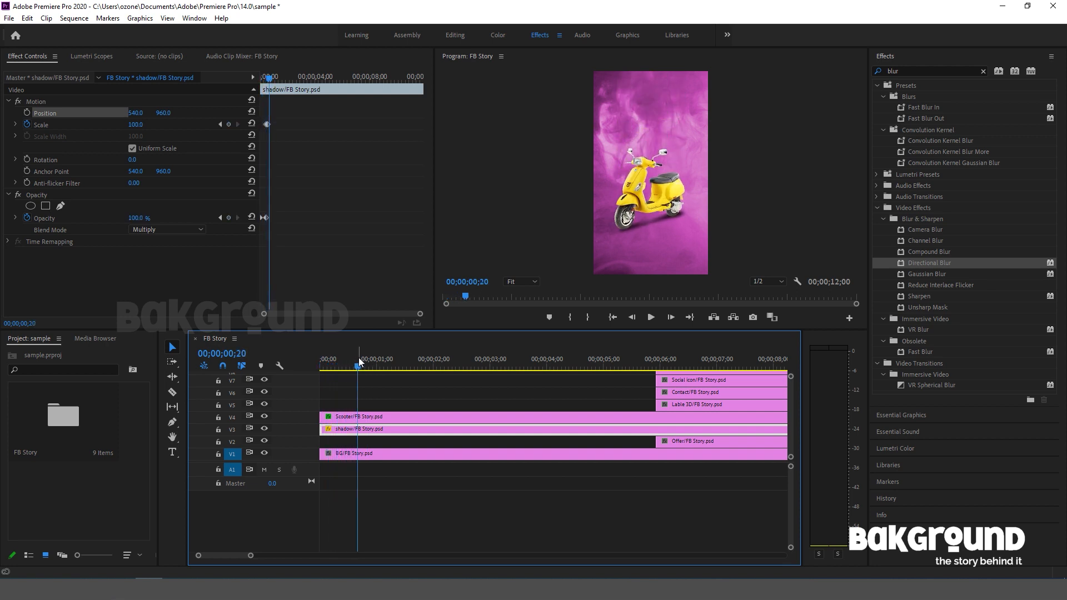
pyautogui.click(685, 404)
pyautogui.moveTo(656, 404); pyautogui.dragTo(361, 407)
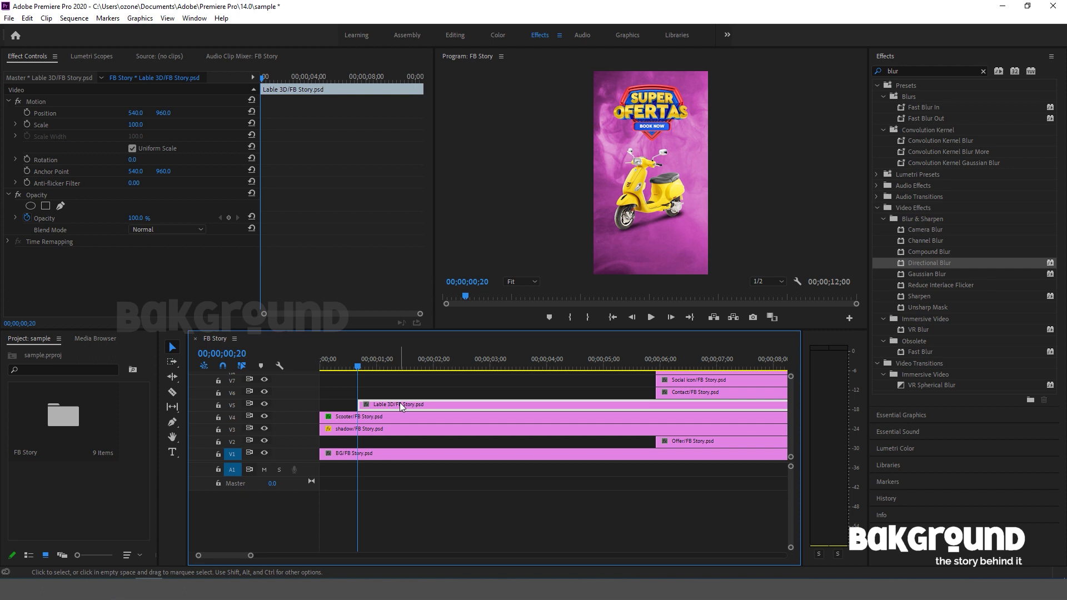
# Move the Lable 3D clip's anchor point onto the badge at about 550.5, 629.5 and keyframe its Scale at 0 on 00;00;00;20.
pyautogui.click(37, 102)
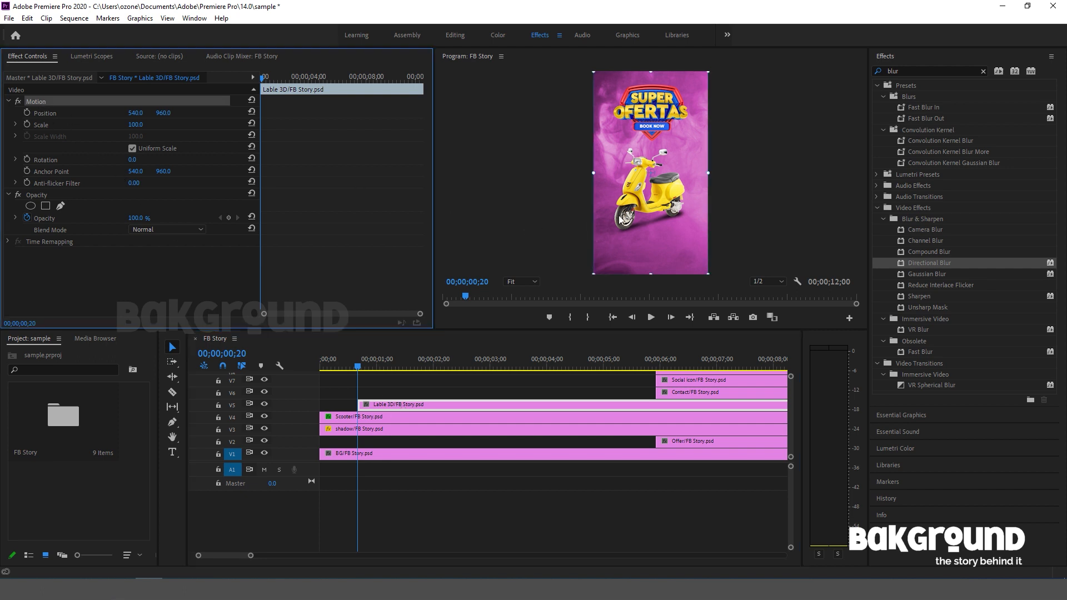
pyautogui.moveTo(650, 174); pyautogui.dragTo(652, 139)
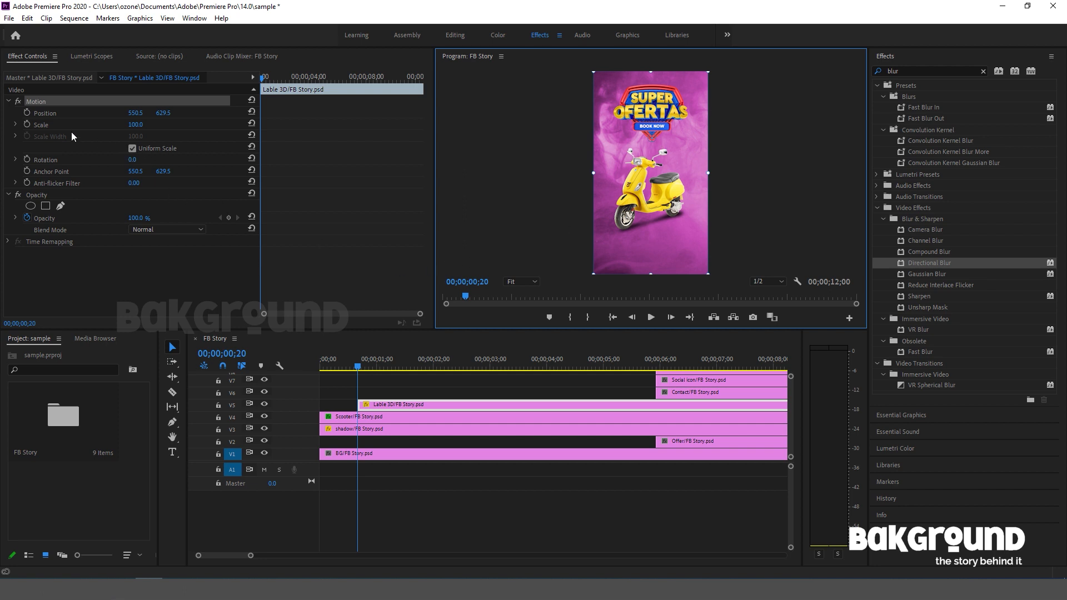
pyautogui.click(27, 125)
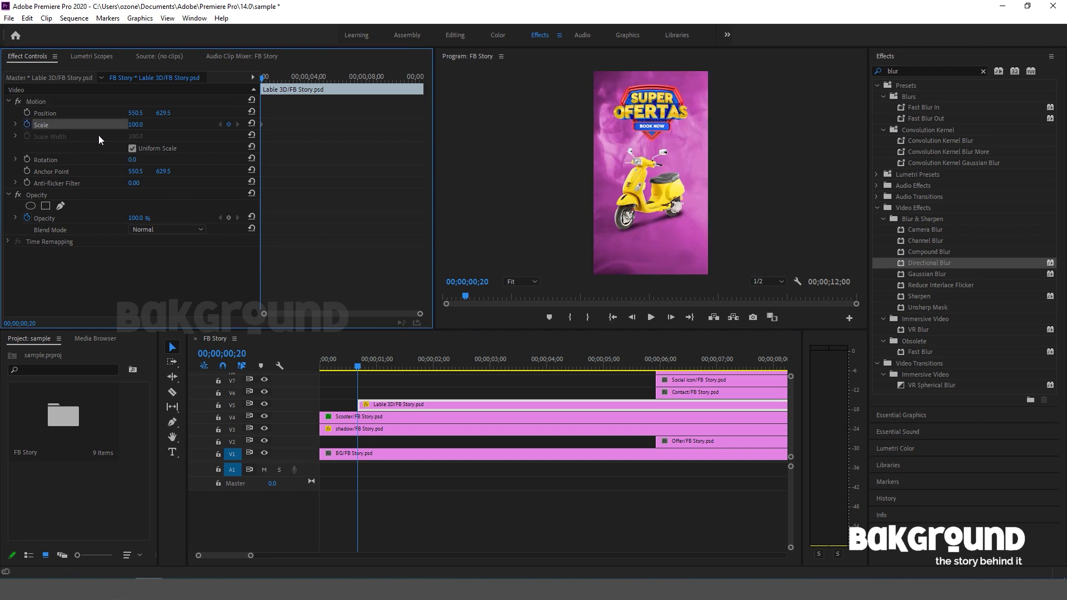
pyautogui.click(135, 124)
pyautogui.write('1')
pyautogui.press('Return')
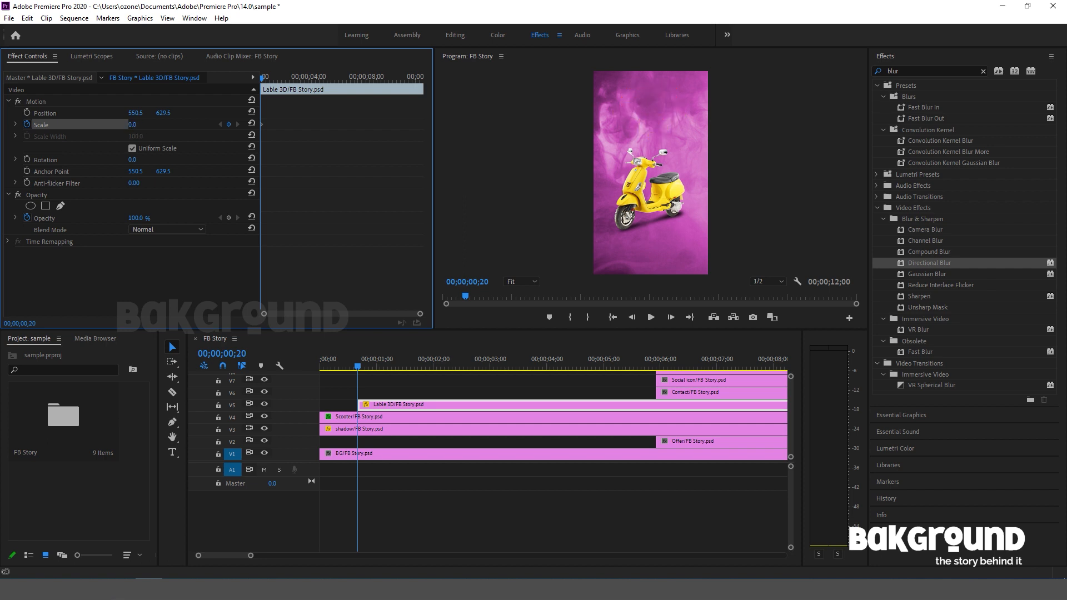
# Add a Scale keyframe of 110 to the Lable 3D clip at 00;00;00;25.
pyautogui.click(358, 369)
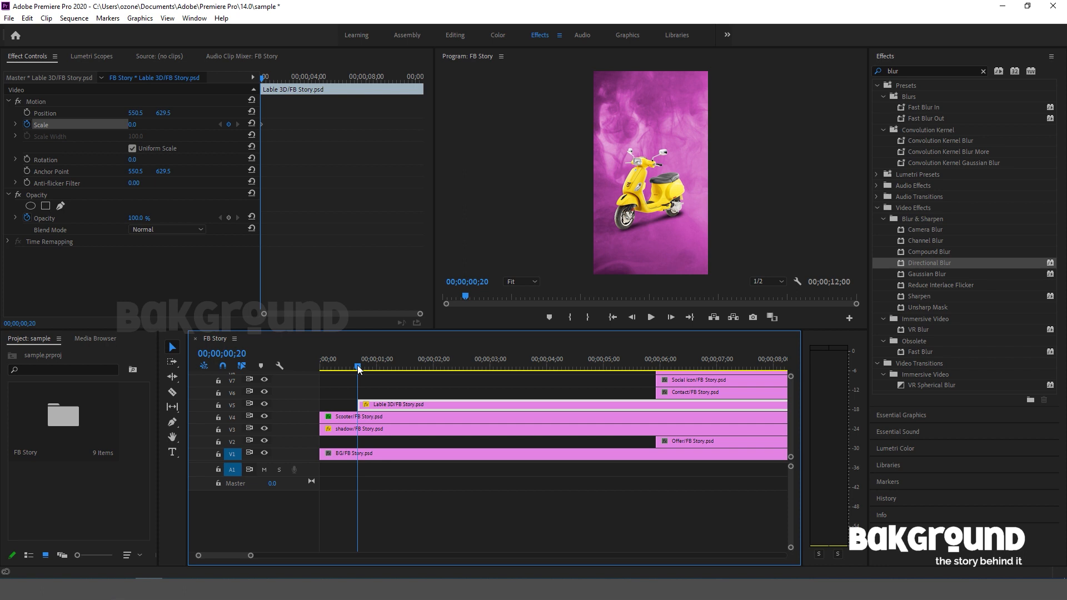
pyautogui.press('Right')
pyautogui.press('Right')
pyautogui.press('Right')
pyautogui.press('Right')
pyautogui.press('Right')
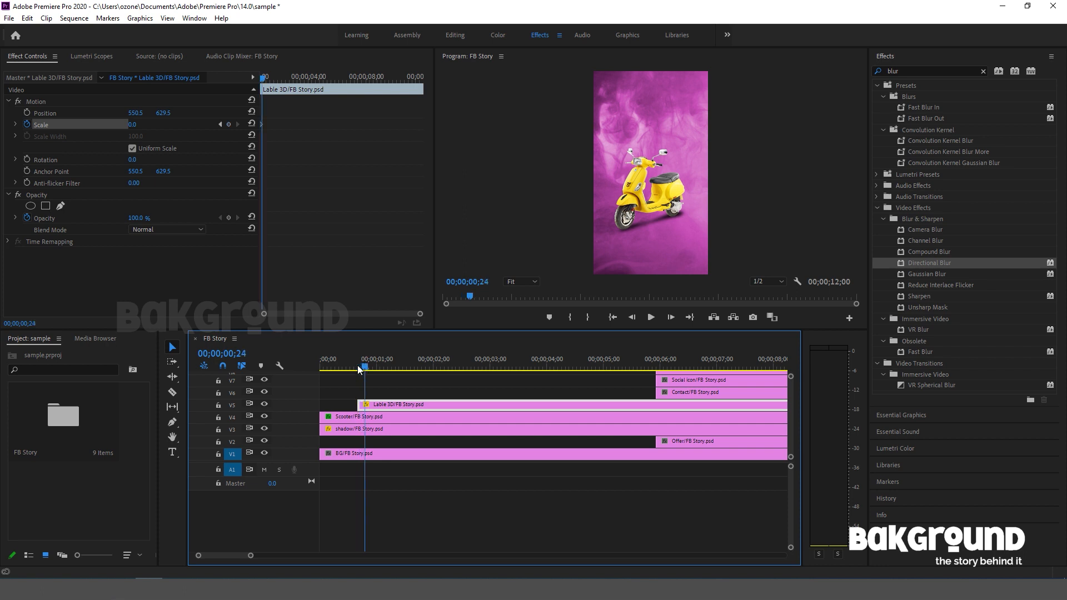
pyautogui.click(143, 124)
pyautogui.write('11')
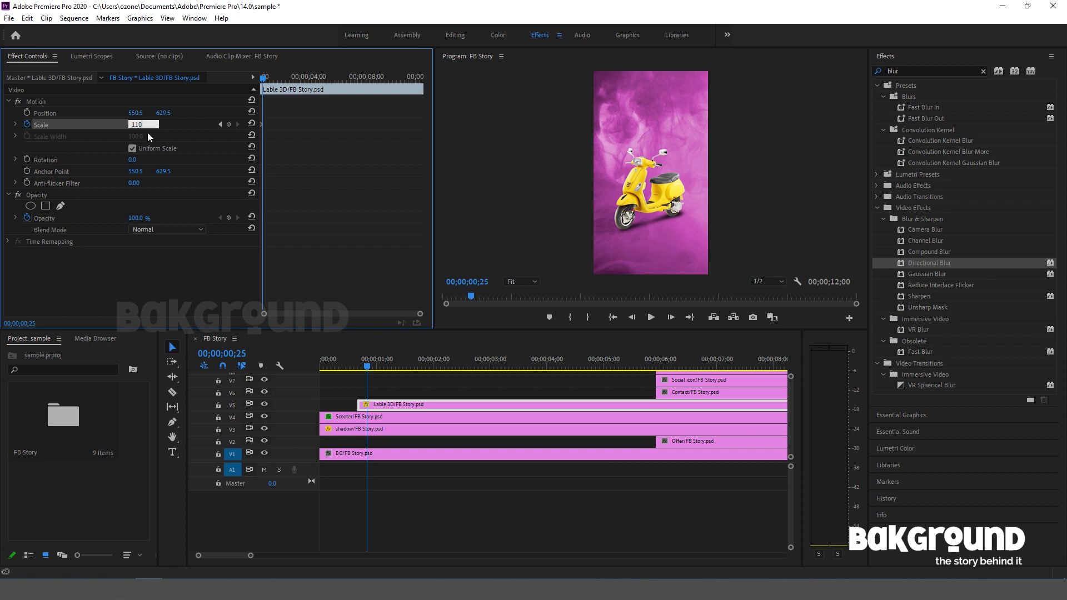
pyautogui.write('0')
pyautogui.press('Return')
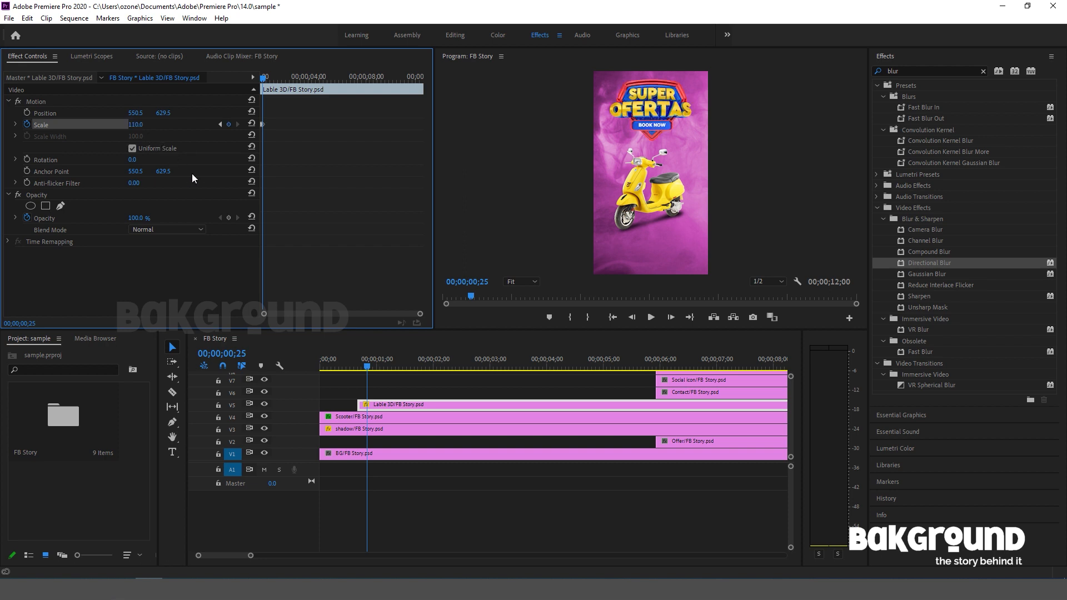
# Add a Scale keyframe of 95 to the Lable 3D clip at 00;00;00;28.
pyautogui.press('Right')
pyautogui.press('Right')
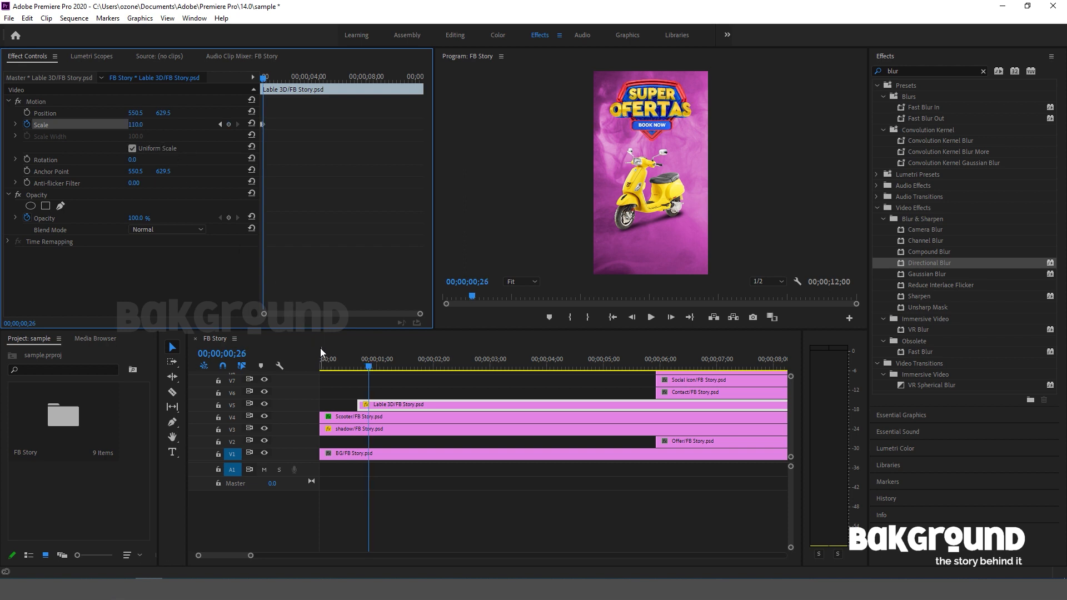
pyautogui.click(143, 123)
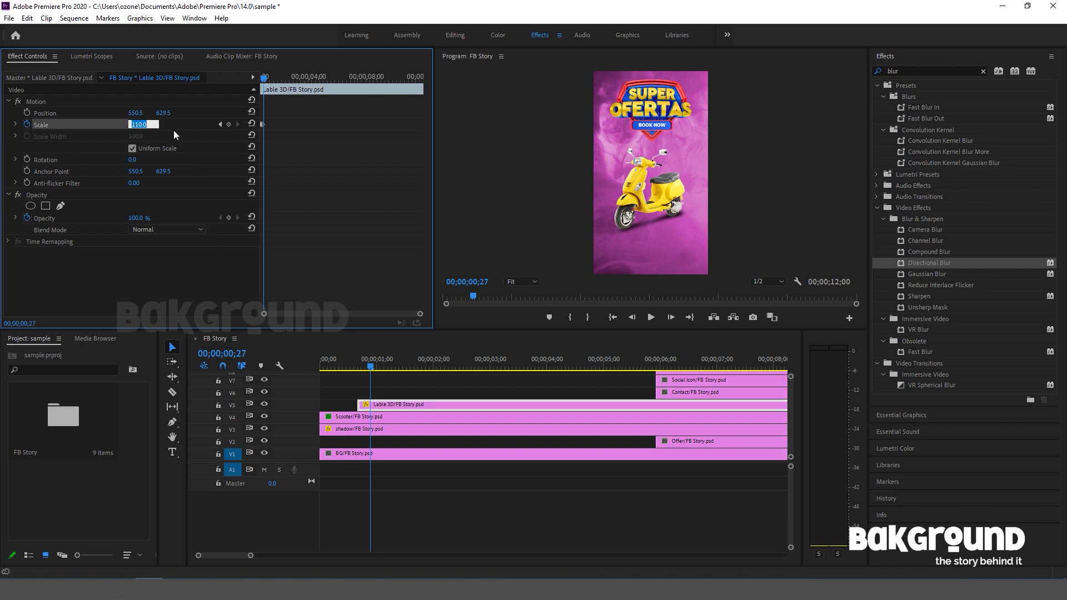
pyautogui.press('Return')
pyautogui.click(143, 122)
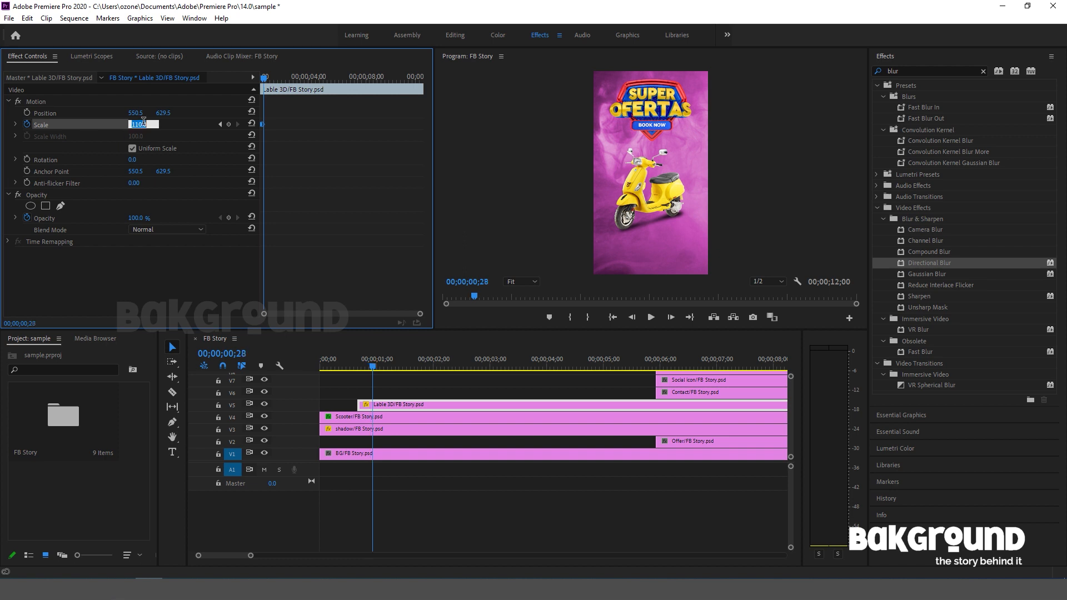
pyautogui.write('95')
pyautogui.press('Return')
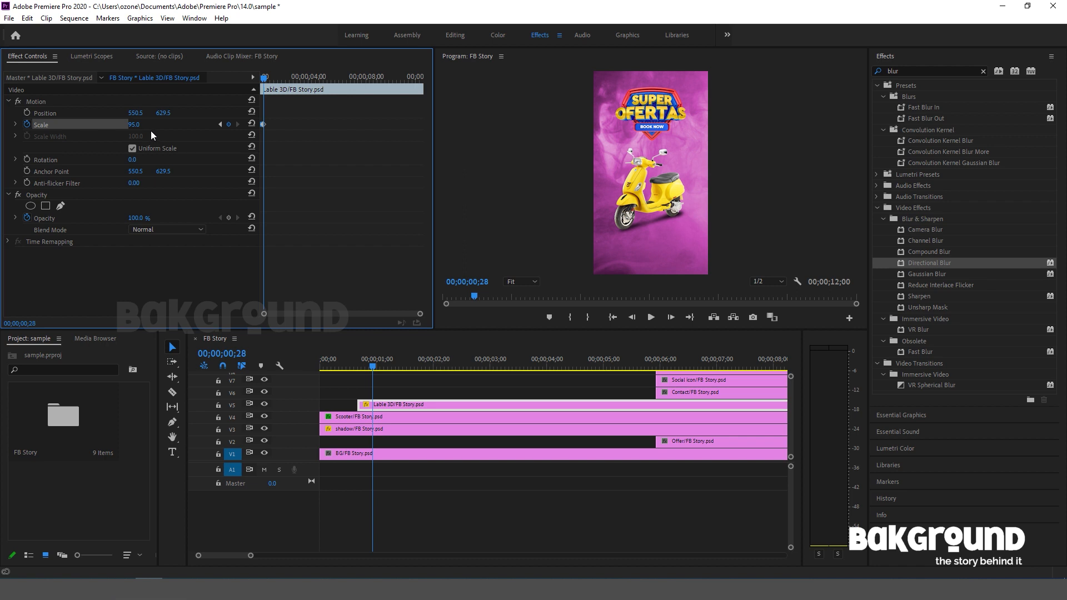
# Add a final Scale keyframe of 100 to the Lable 3D clip at 00;00;01;00.
pyautogui.press('Right')
pyautogui.press('Right')
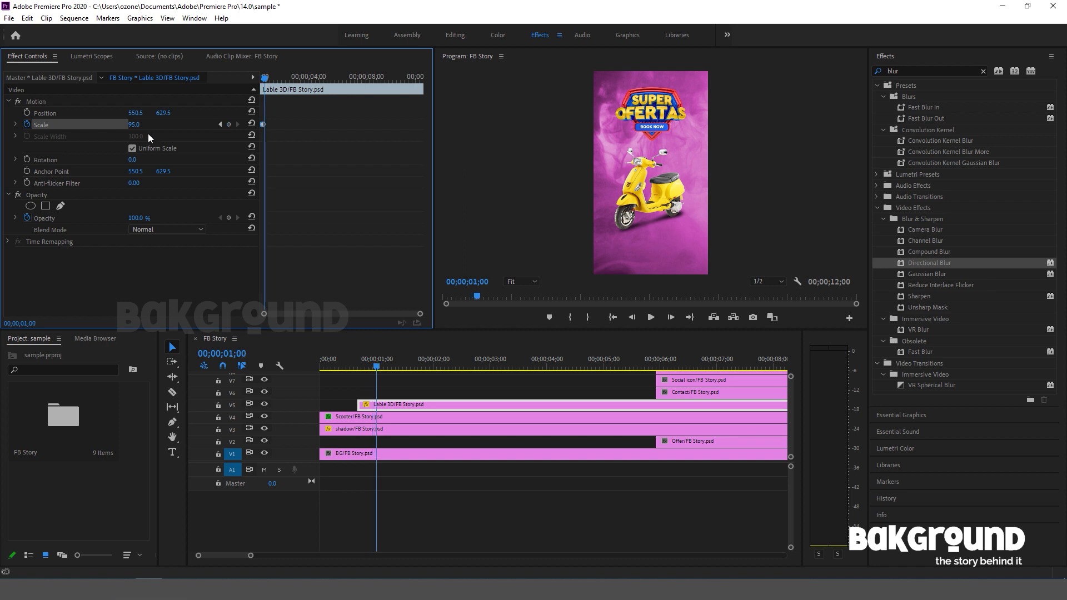
pyautogui.click(143, 122)
pyautogui.write('100')
pyautogui.press('Return')
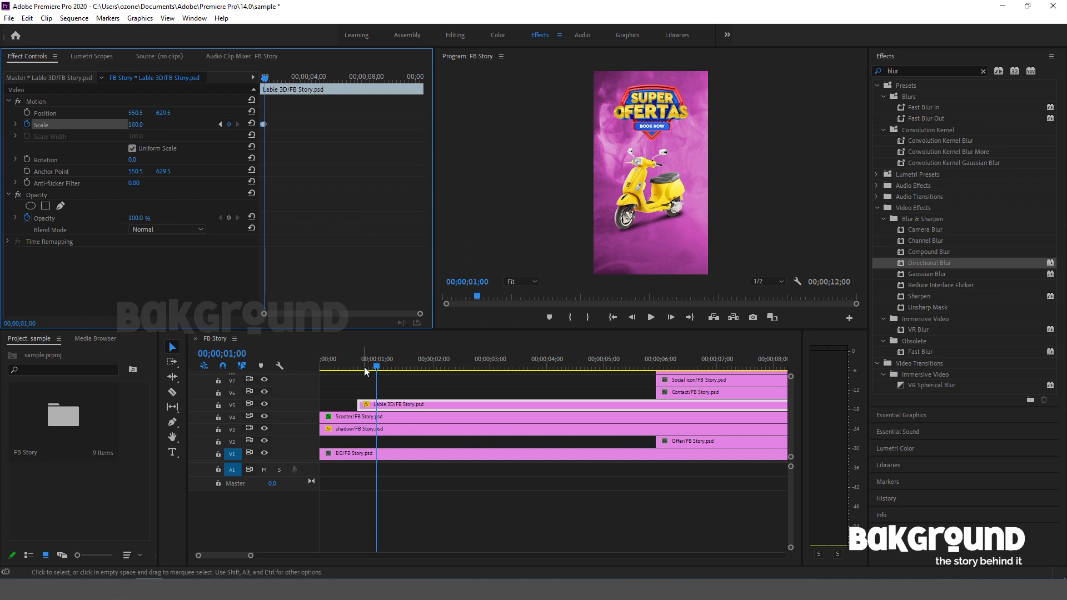
# Play the sequence from the start to check the badge's pop-in animation.
pyautogui.moveTo(377, 369); pyautogui.dragTo(295, 363)
pyautogui.press('space')
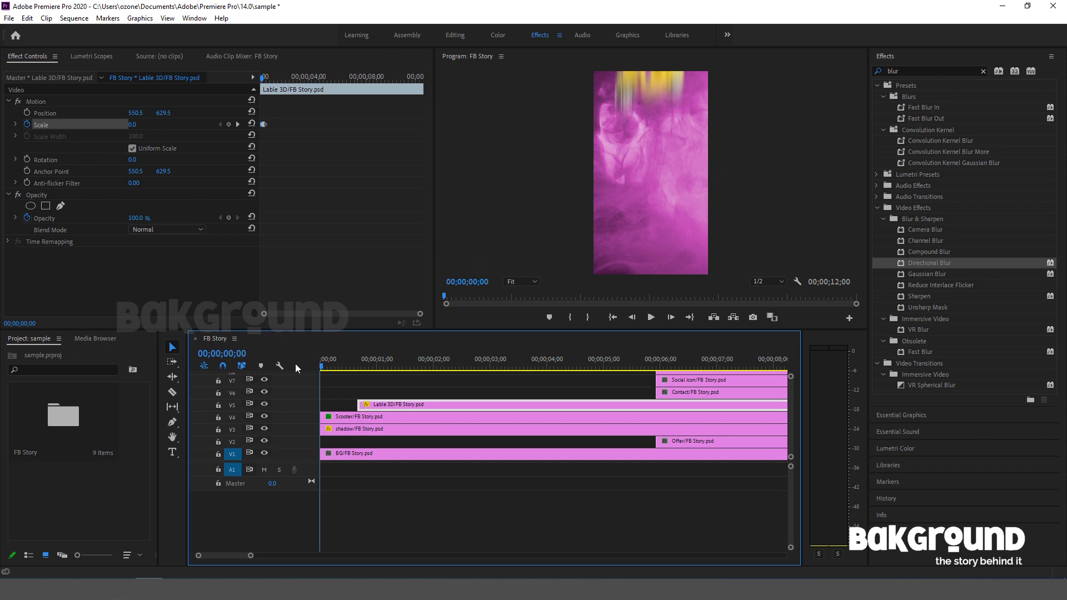
pyautogui.press('space')
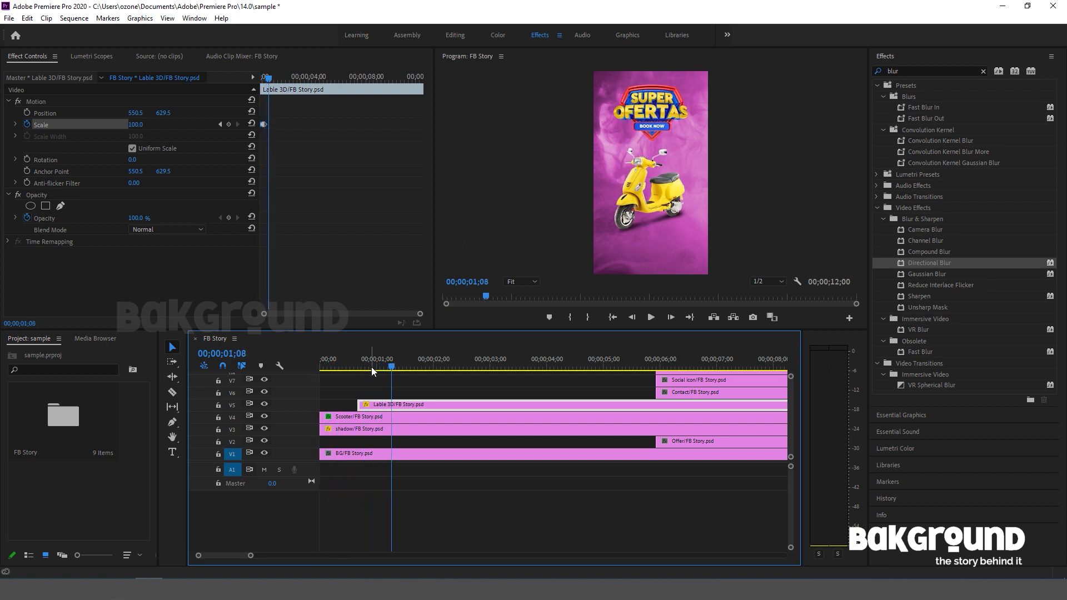
# Extend the start of the Offer clip back to 00;00;01;06 and split the clip at 00;00;01;12.
pyautogui.moveTo(387, 368)
pyautogui.mouseDown()
pyautogui.moveTo(362, 369)
pyautogui.moveTo(389, 370)
pyautogui.mouseUp()
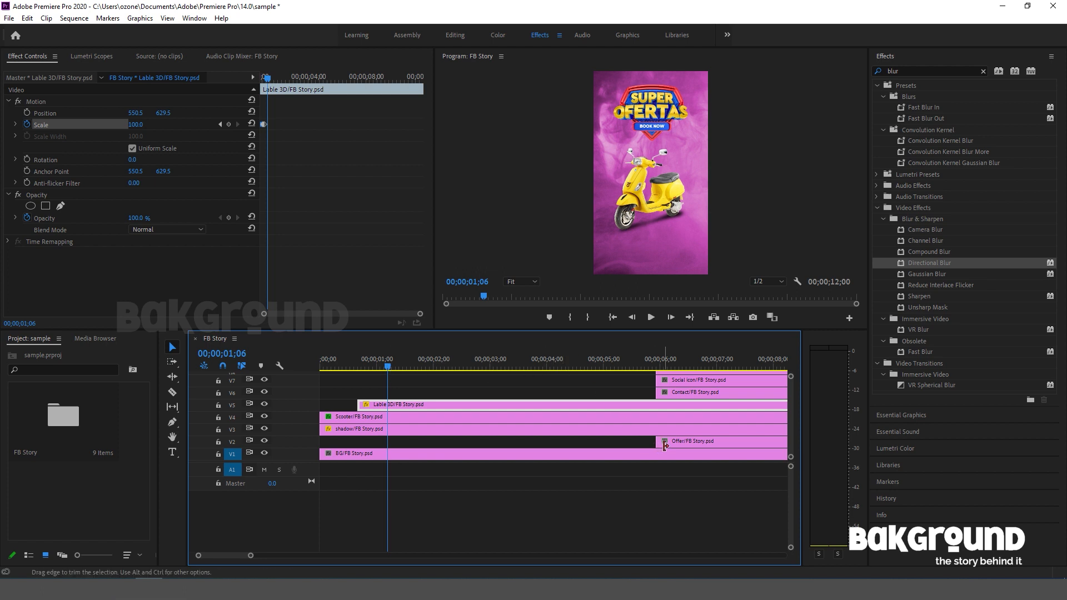
pyautogui.moveTo(656, 441); pyautogui.dragTo(387, 441)
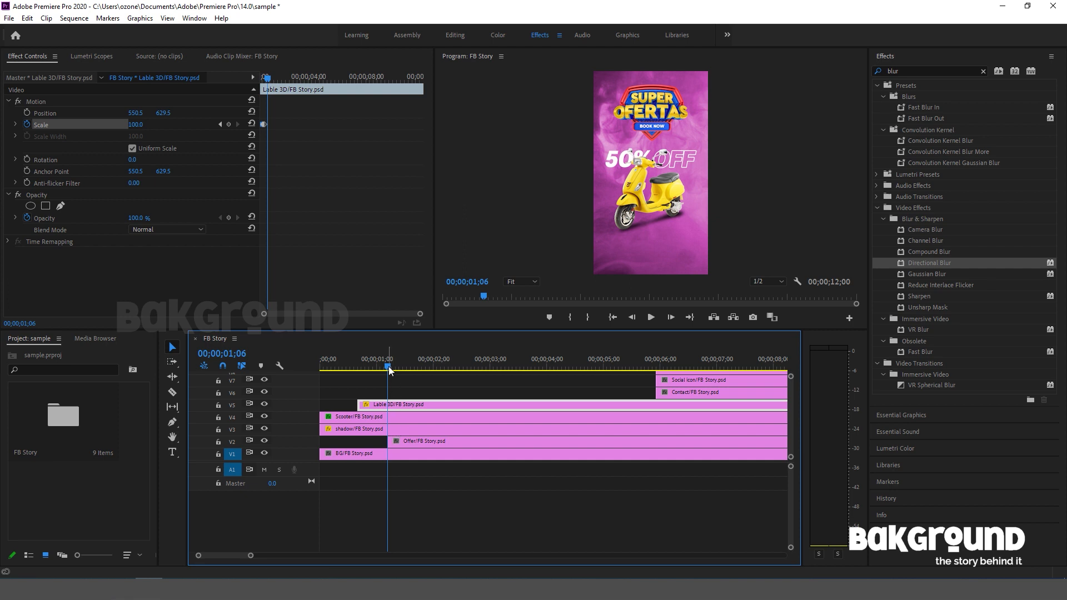
pyautogui.press('Right')
pyautogui.press('Right')
pyautogui.press('Right')
pyautogui.press('Right')
pyautogui.press('Right')
pyautogui.press('Right')
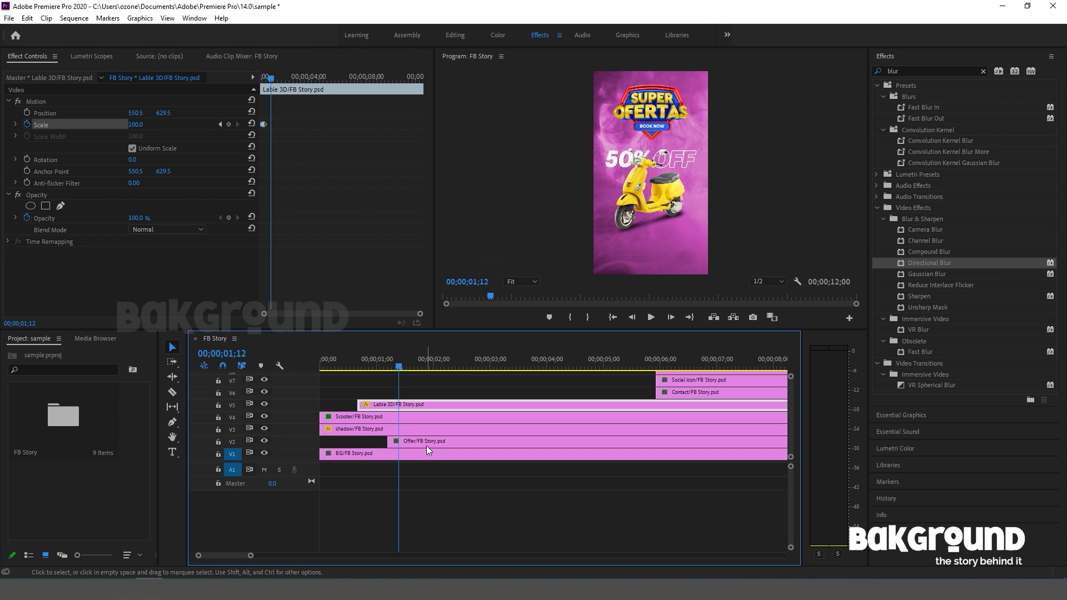
pyautogui.press('c')
pyautogui.click(401, 443)
pyautogui.press('v')
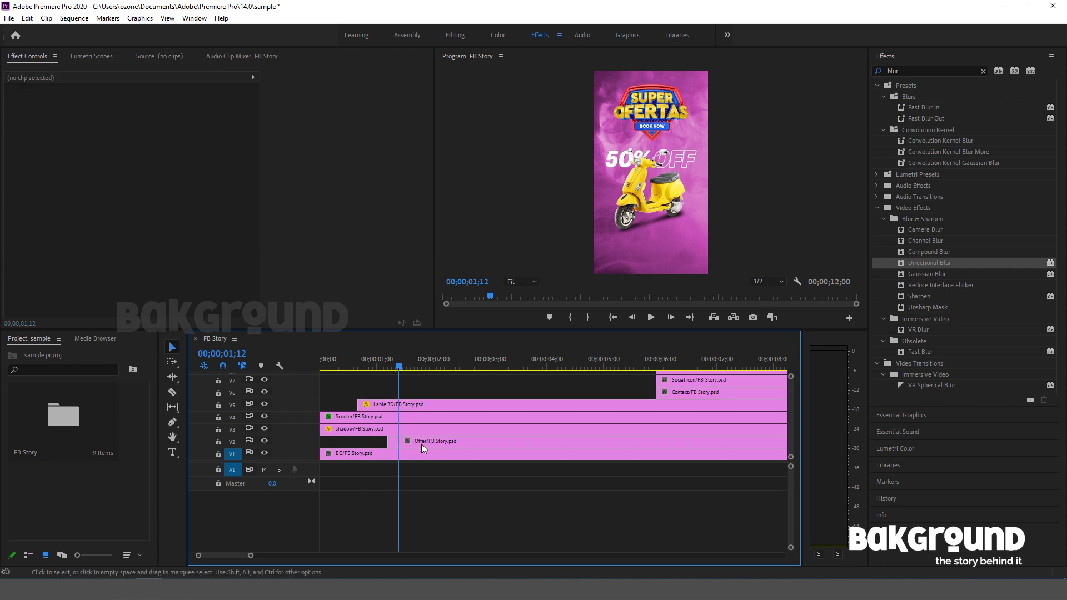
# Search the effects for "glit" and apply the TOTAL CHAOS preset to the short first piece of the Offer clip.
pyautogui.click(391, 443)
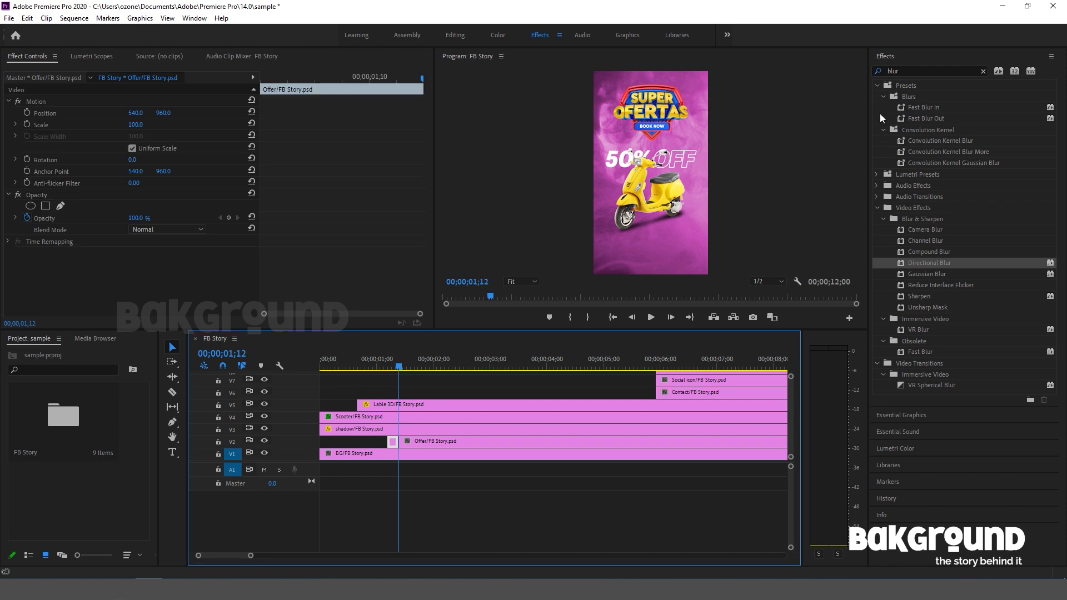
pyautogui.doubleClick(896, 71)
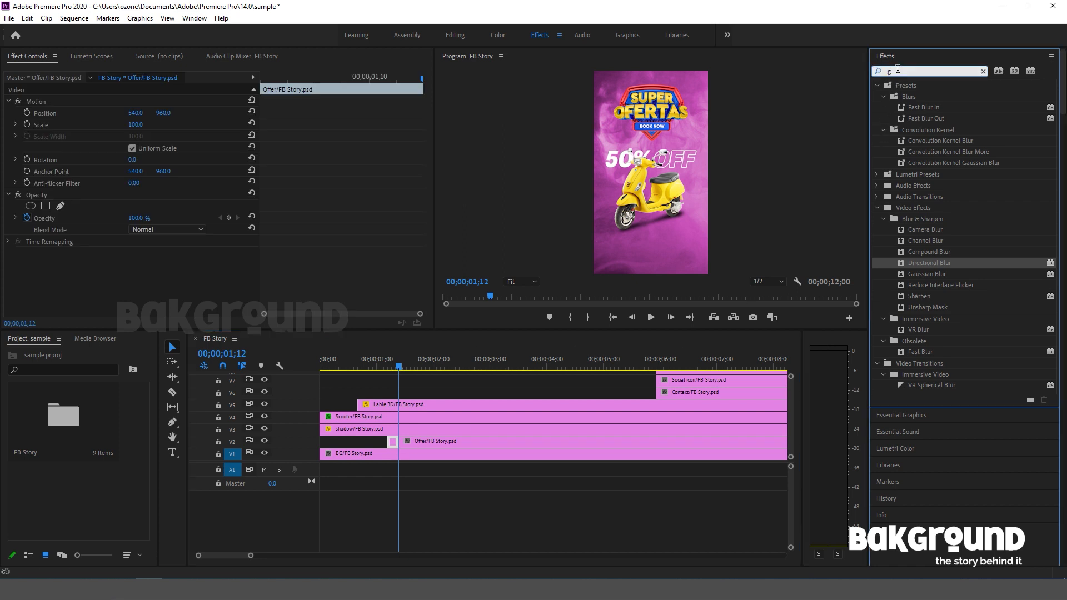
pyautogui.write('glit')
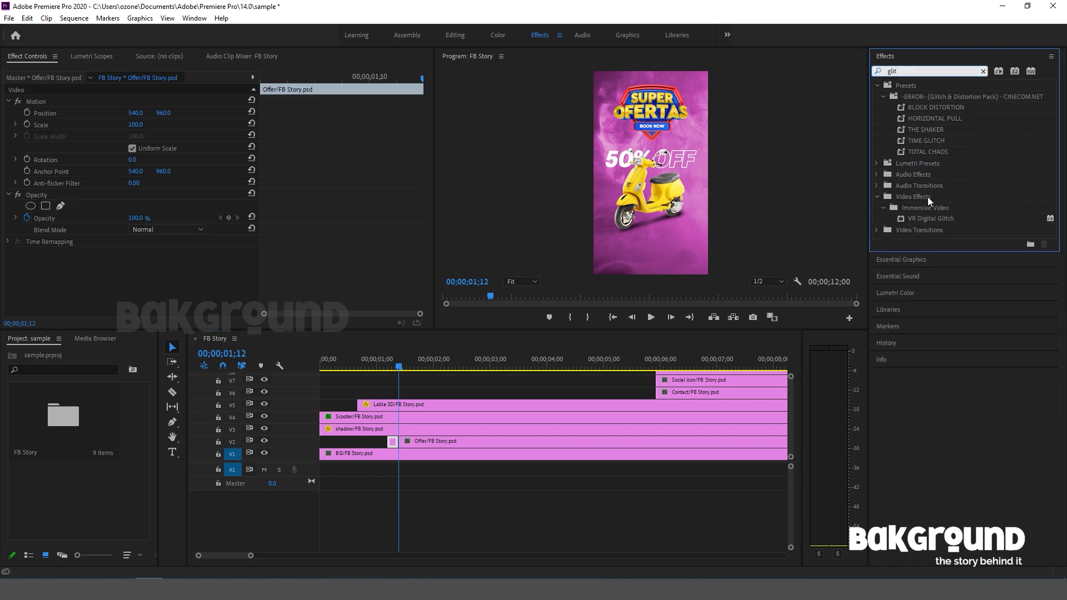
pyautogui.click(915, 153)
pyautogui.moveTo(909, 151); pyautogui.dragTo(392, 443)
# Extend the start of the Service clip on V8 back to 00;00;01;16.
pyautogui.moveTo(395, 365)
pyautogui.mouseDown()
pyautogui.moveTo(383, 361)
pyautogui.moveTo(407, 364)
pyautogui.mouseUp()
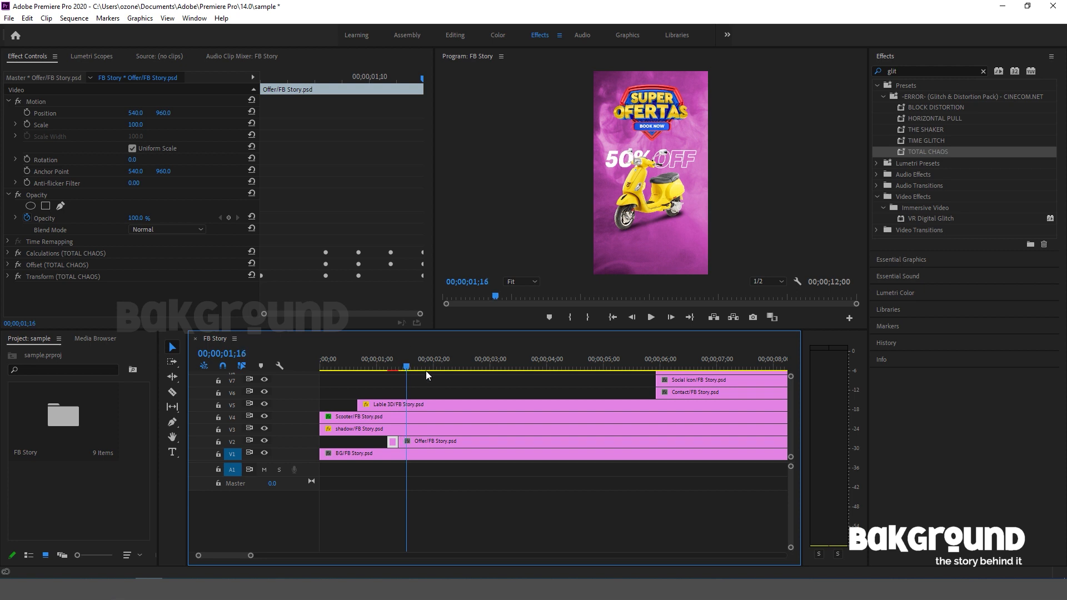
pyautogui.click(682, 381)
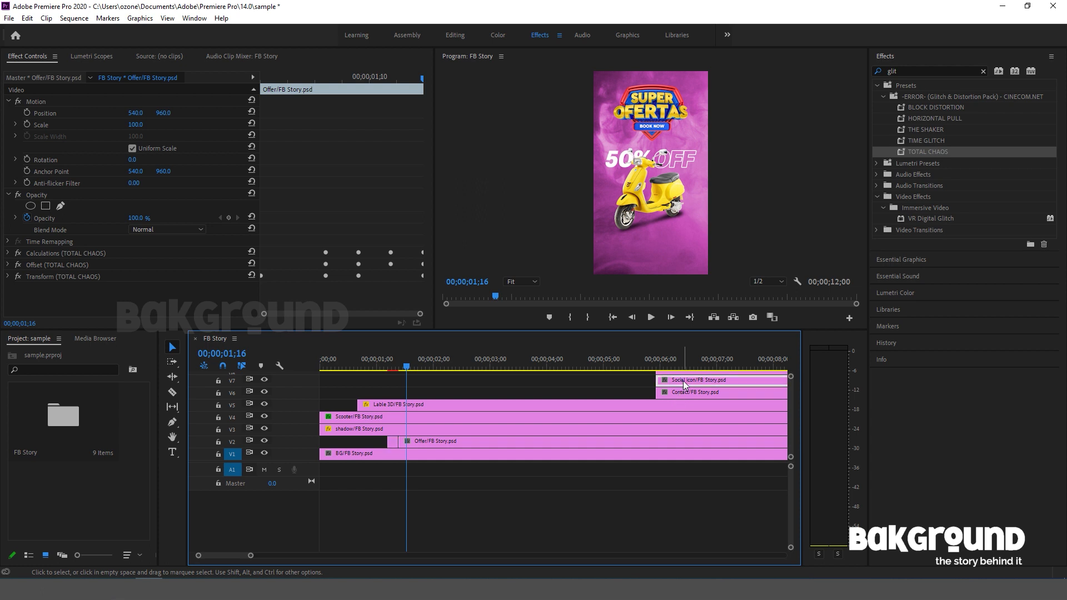
pyautogui.moveTo(790, 376)
pyautogui.mouseDown()
pyautogui.moveTo(790, 386)
pyautogui.moveTo(789, 366)
pyautogui.mouseUp()
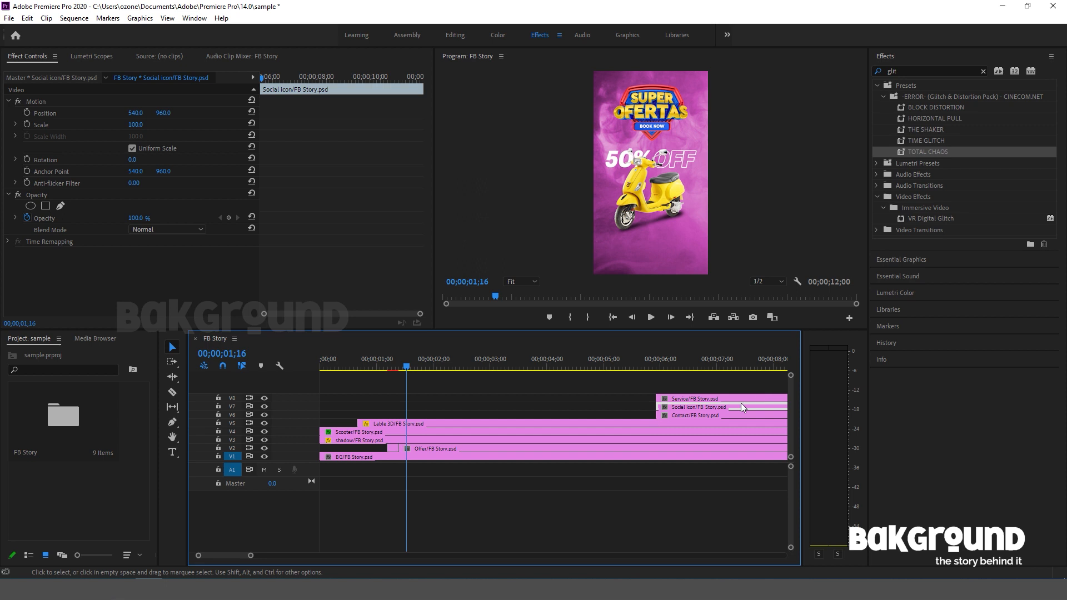
pyautogui.click(699, 398)
pyautogui.moveTo(657, 398); pyautogui.dragTo(407, 398)
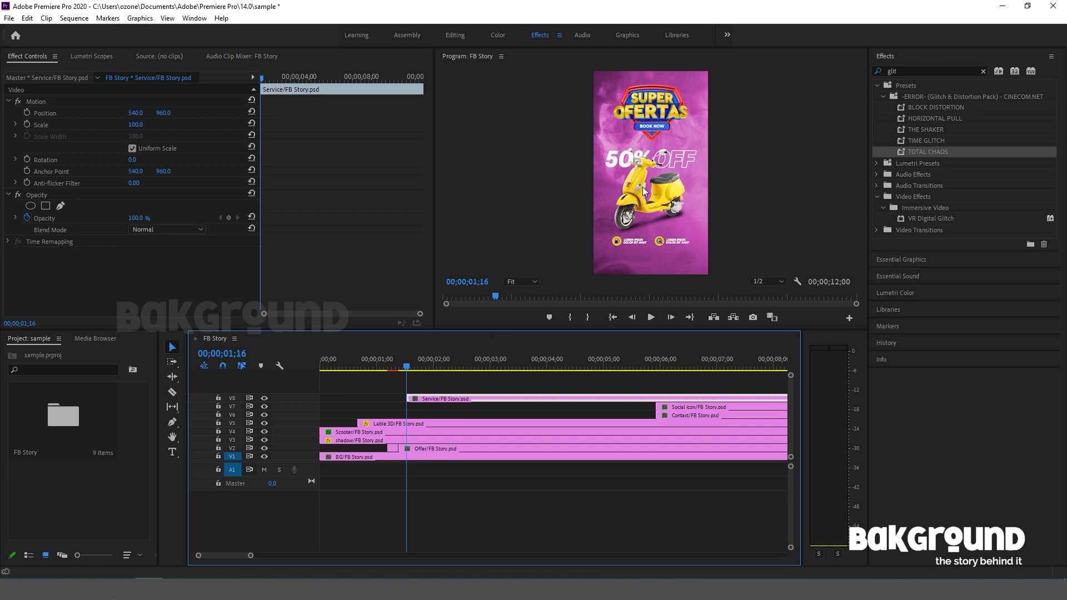
# Move the Service clip's anchor point between its two labels at about 534.8, 1621 and keyframe its Scale at 0 on 00;00;01;16.
pyautogui.click(70, 102)
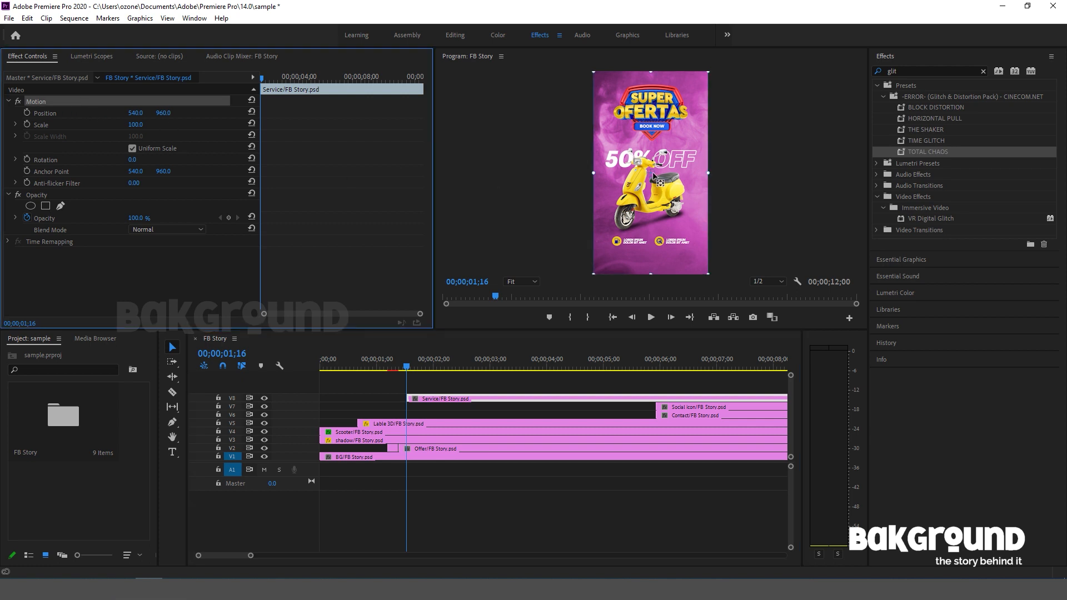
pyautogui.moveTo(651, 173); pyautogui.dragTo(651, 245)
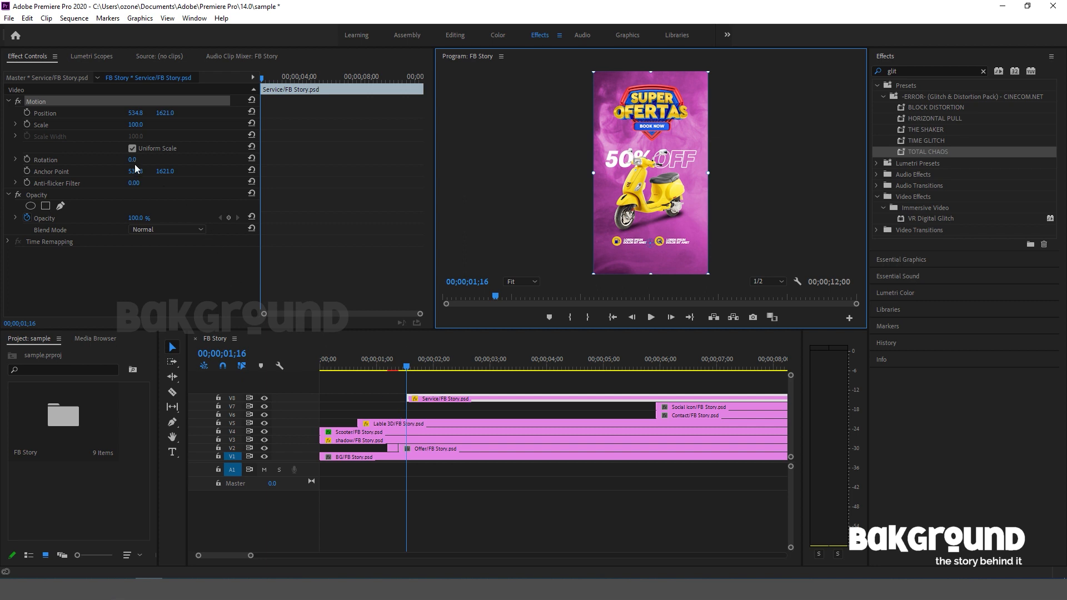
pyautogui.click(27, 123)
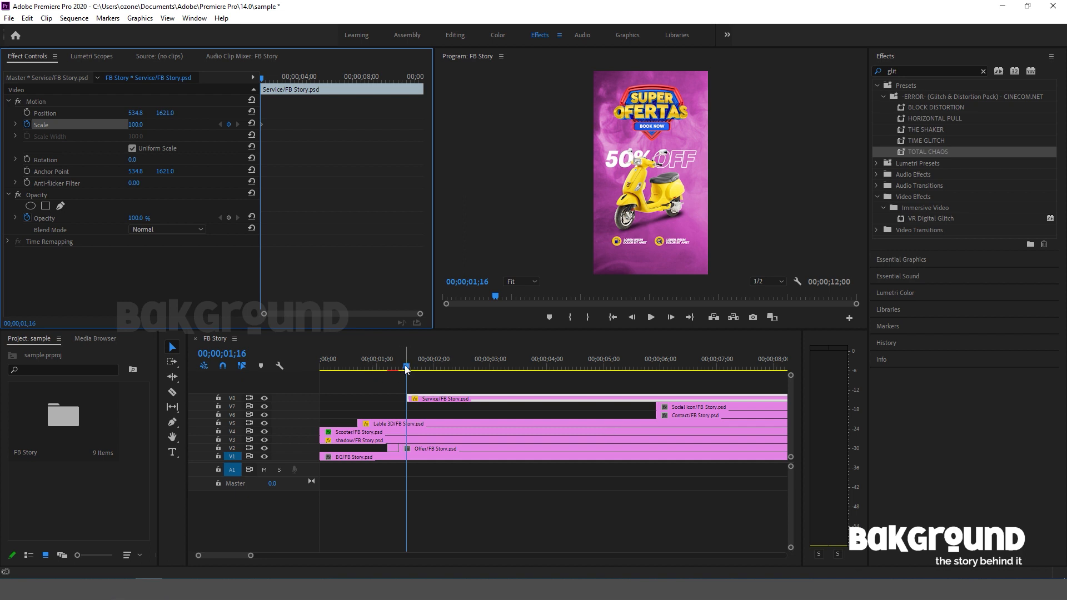
pyautogui.click(137, 127)
pyautogui.moveTo(137, 126); pyautogui.dragTo(80, 127)
# Add a Scale keyframe of 110 to the Service clip at 00;00;01;21.
pyautogui.press('Right')
pyautogui.press('Right')
pyautogui.press('Right')
pyautogui.press('Right')
pyautogui.press('Right')
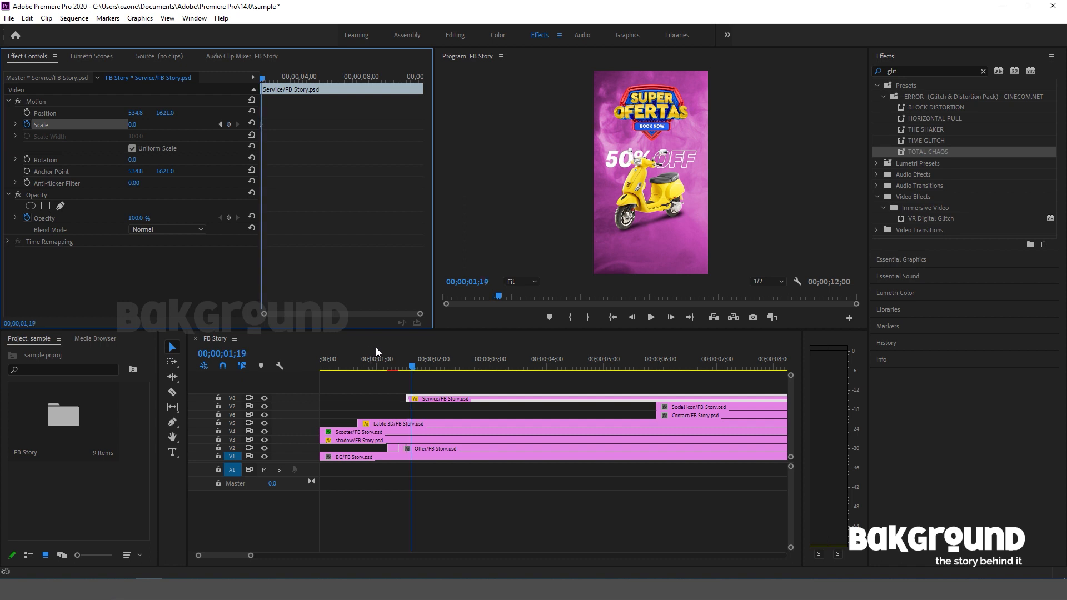
pyautogui.click(134, 124)
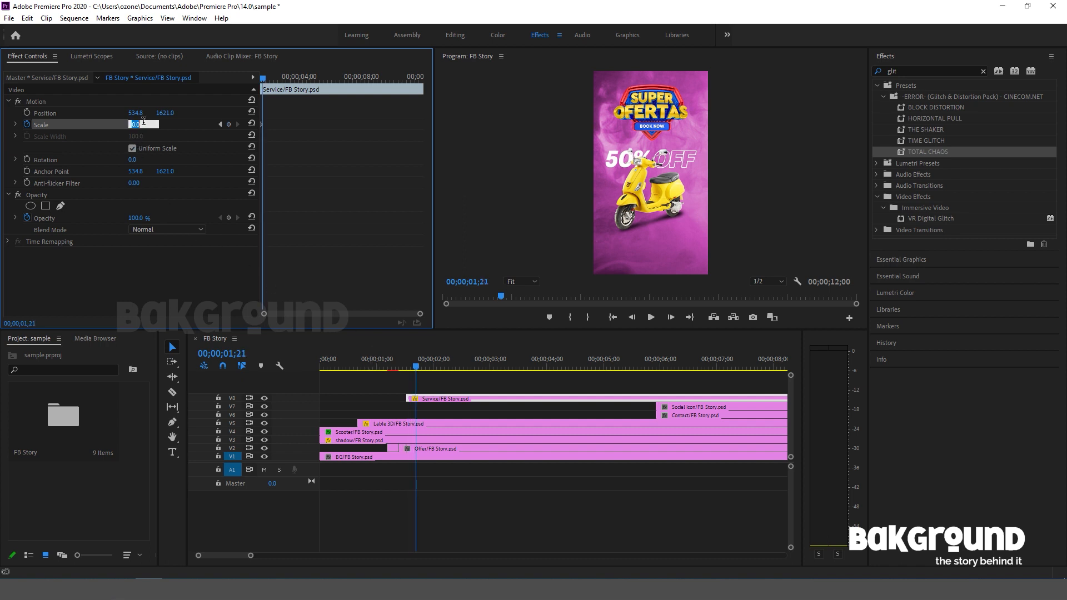
pyautogui.write('110')
pyautogui.press('Return')
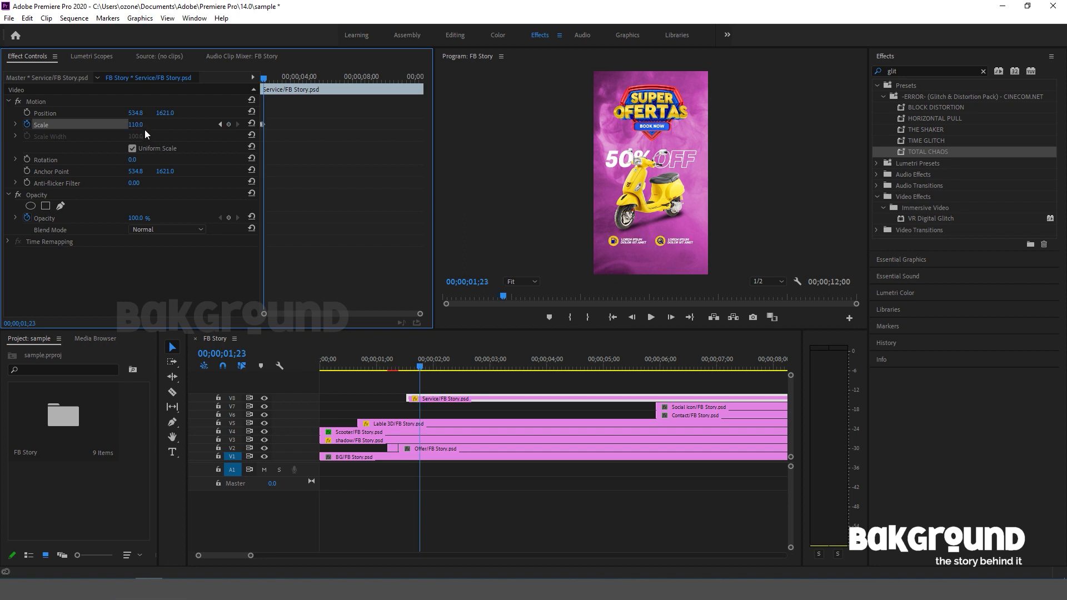
# Add a Scale keyframe of 95 to the Service clip at 00;00;01;24.
pyautogui.click(143, 123)
pyautogui.write('95')
pyautogui.press('Return')
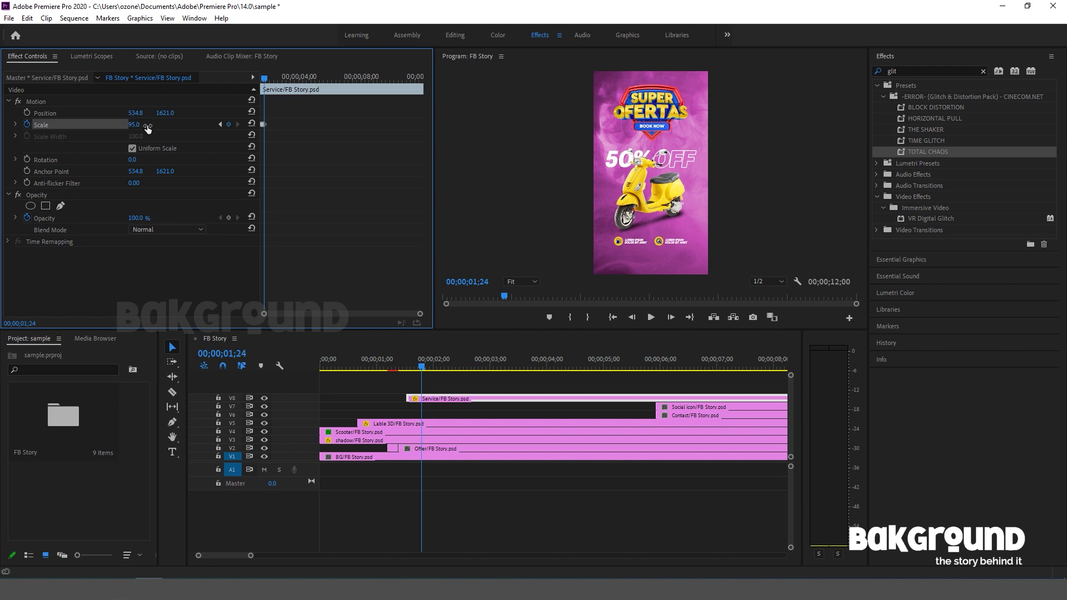
# Add a Scale keyframe of 100 to the Service clip at 00;00;01;26 and play back its pop-in.
pyautogui.press('Right')
pyautogui.press('Right')
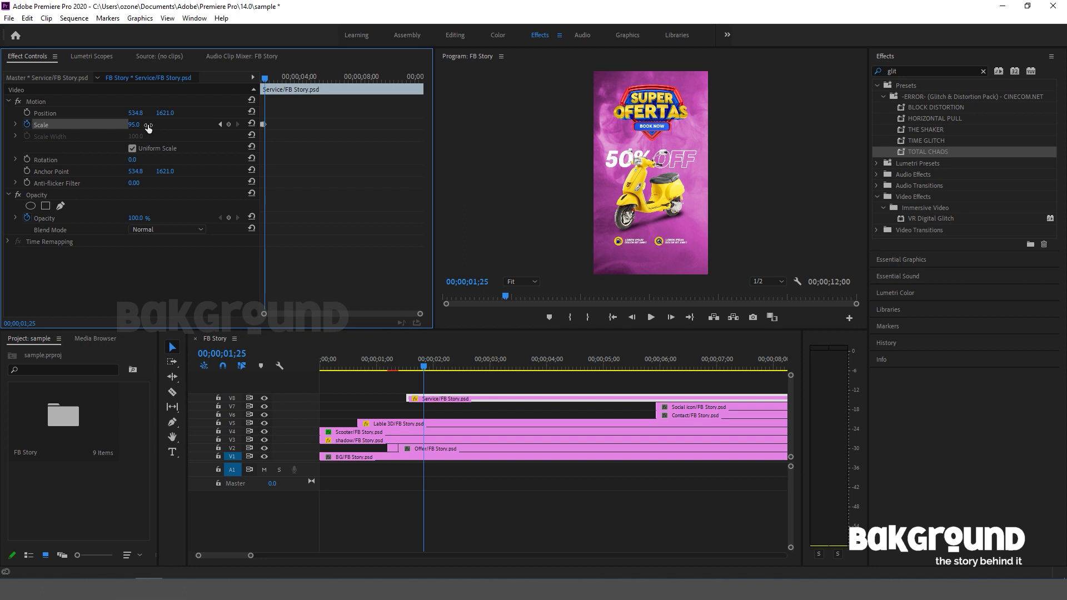
pyautogui.click(137, 124)
pyautogui.write('1')
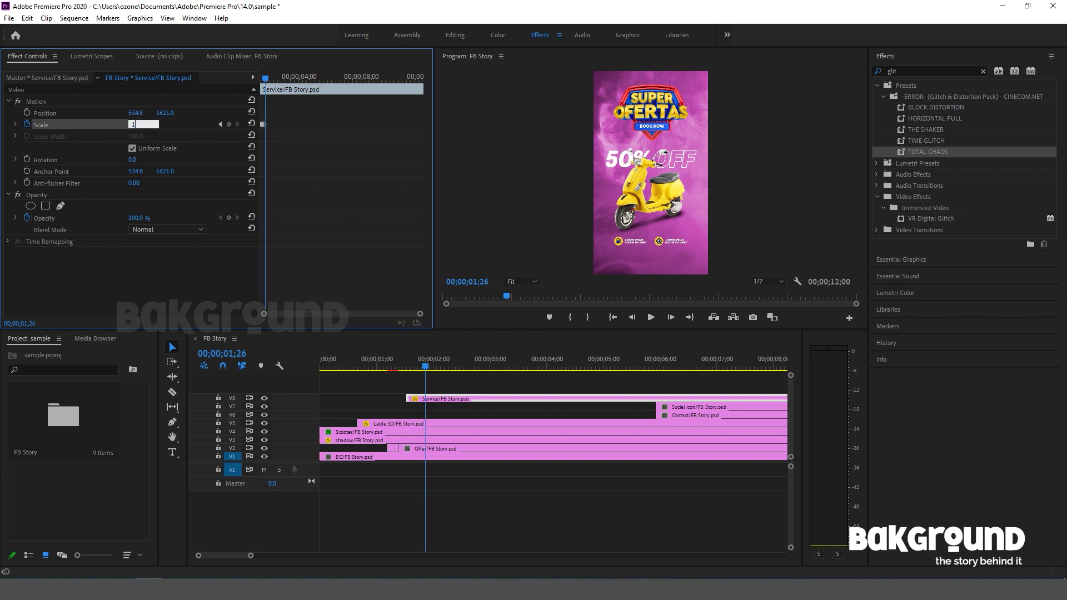
pyautogui.write('00')
pyautogui.press('Return')
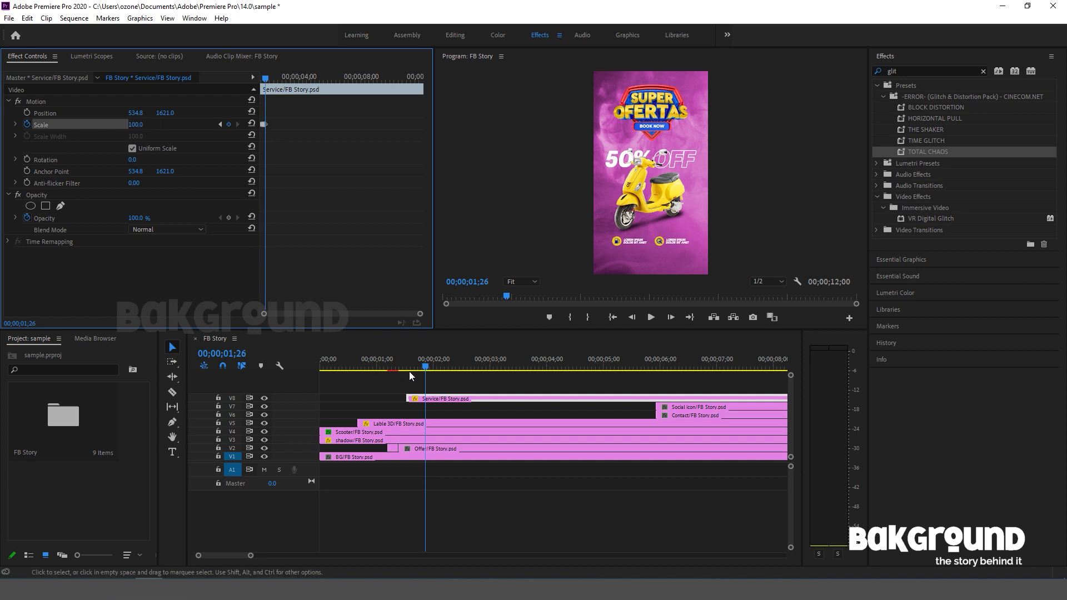
pyautogui.moveTo(424, 368); pyautogui.dragTo(402, 371)
pyautogui.press('space')
pyautogui.press('space')
# Extend the start of the Contact clip on V6 back to 00;00;02;00.
pyautogui.moveTo(456, 369)
pyautogui.mouseDown()
pyautogui.moveTo(395, 371)
pyautogui.moveTo(434, 370)
pyautogui.mouseUp()
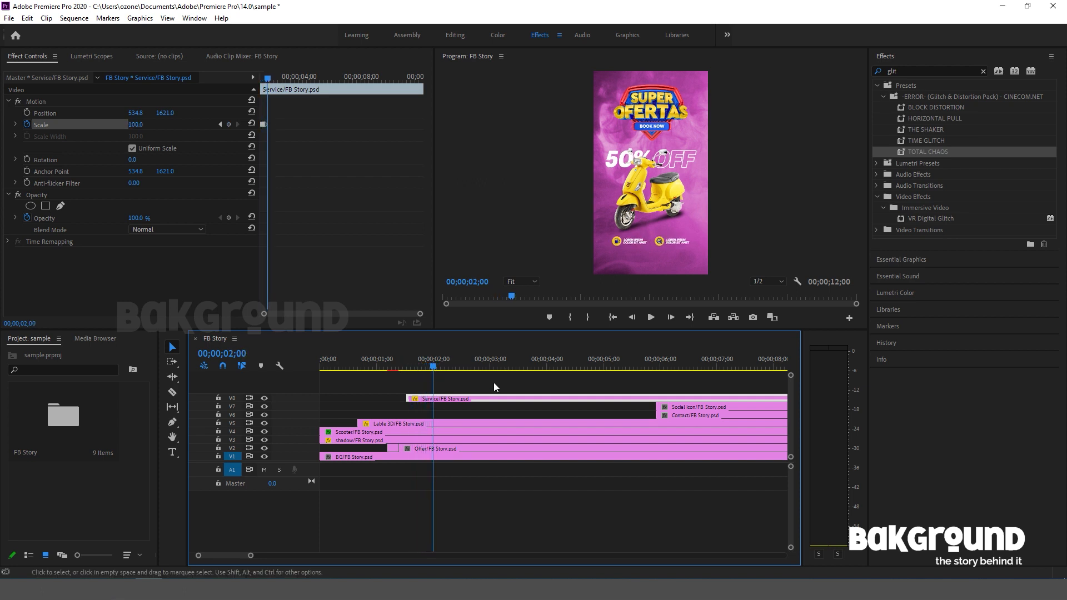
pyautogui.click(686, 413)
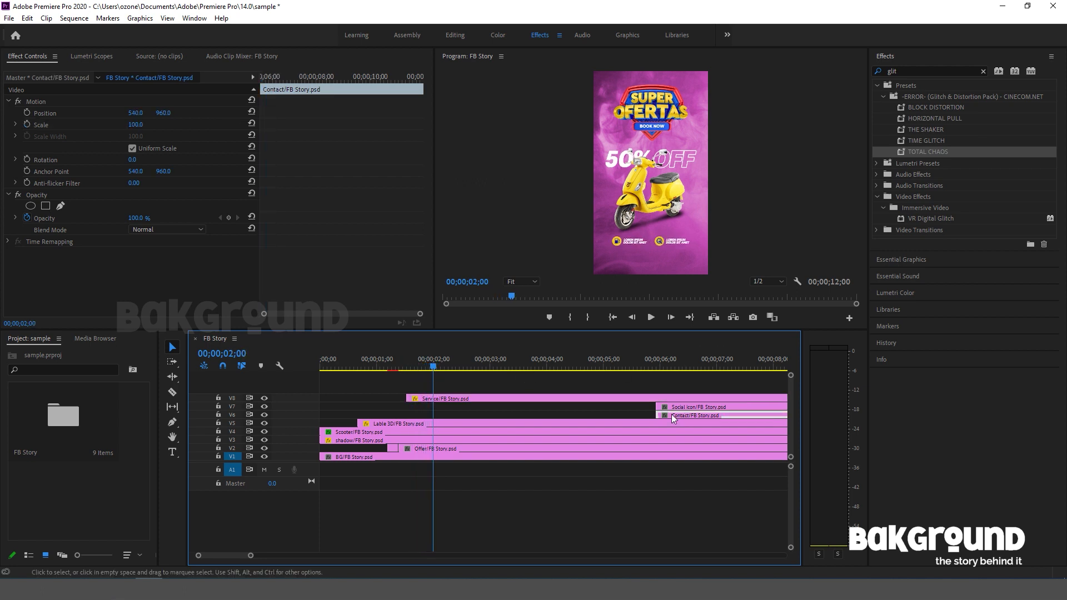
pyautogui.moveTo(661, 414); pyautogui.dragTo(433, 416)
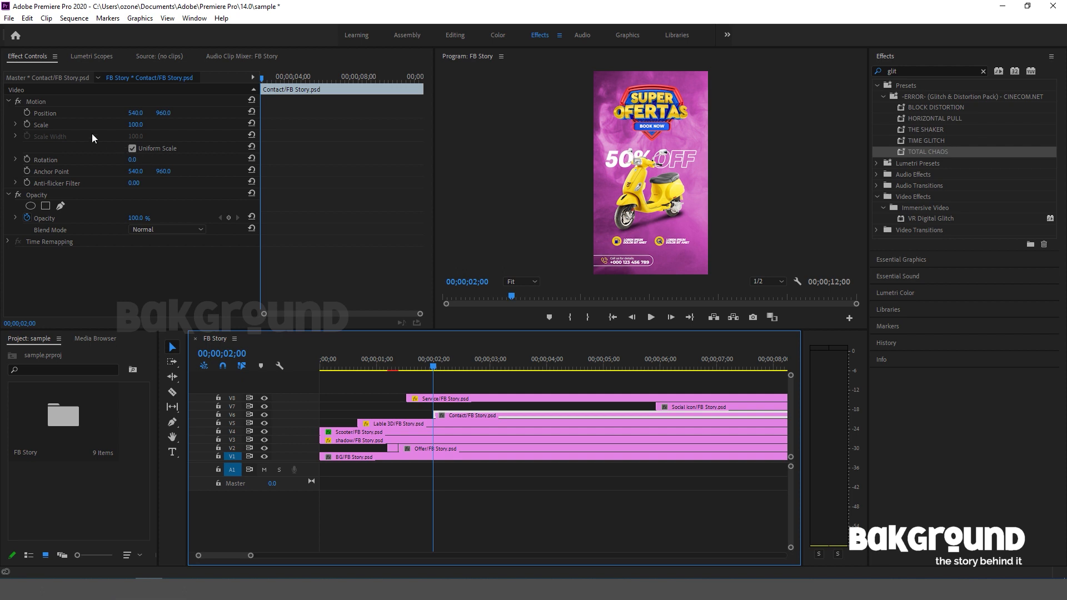
# Add Position keyframes of 540, 960 to the Contact clip at 00;00;02;00 and 00;00;02;05.
pyautogui.click(27, 113)
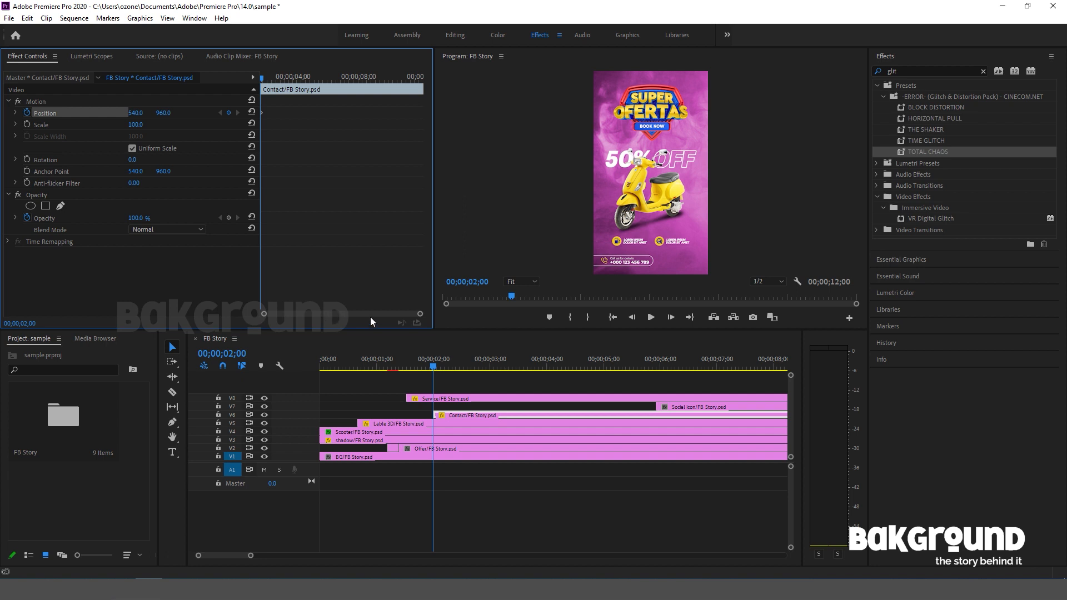
pyautogui.click(434, 368)
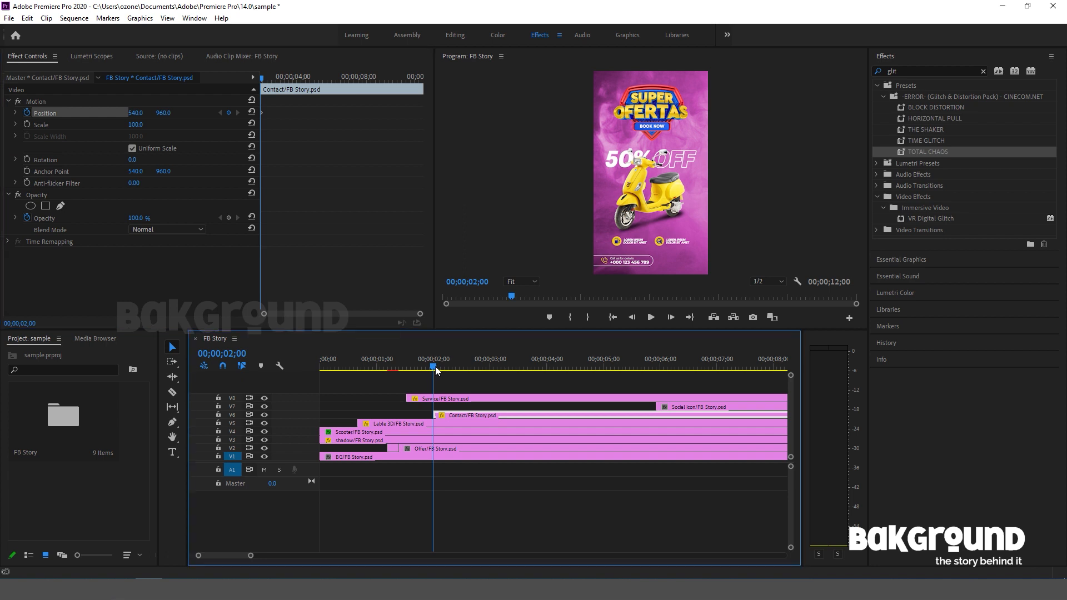
pyautogui.press('Right')
pyautogui.press('Right')
pyautogui.press('Right')
pyautogui.press('Right')
pyautogui.press('Right')
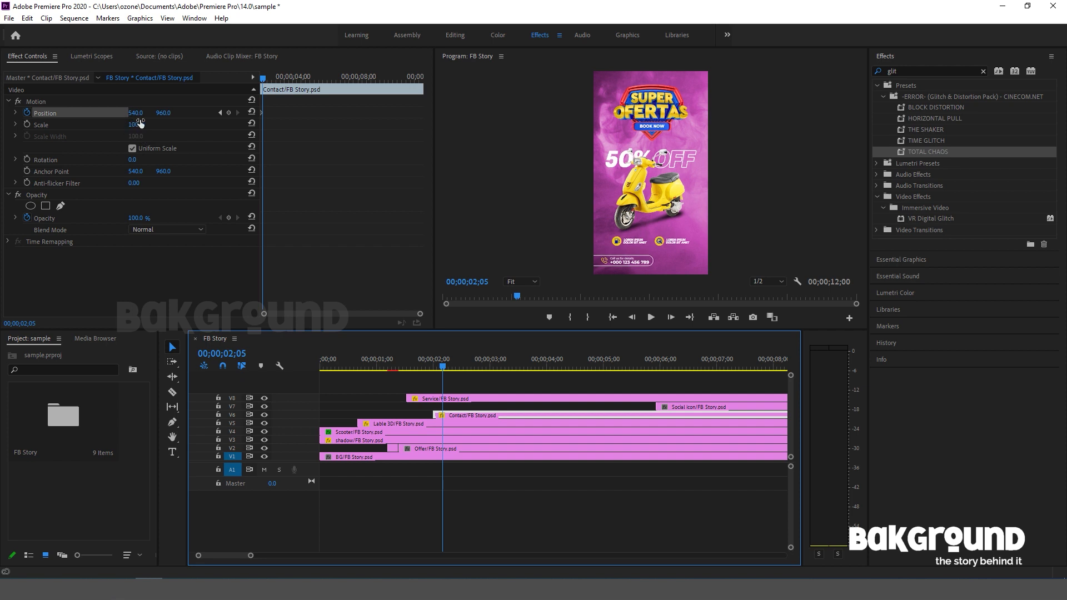
pyautogui.click(228, 112)
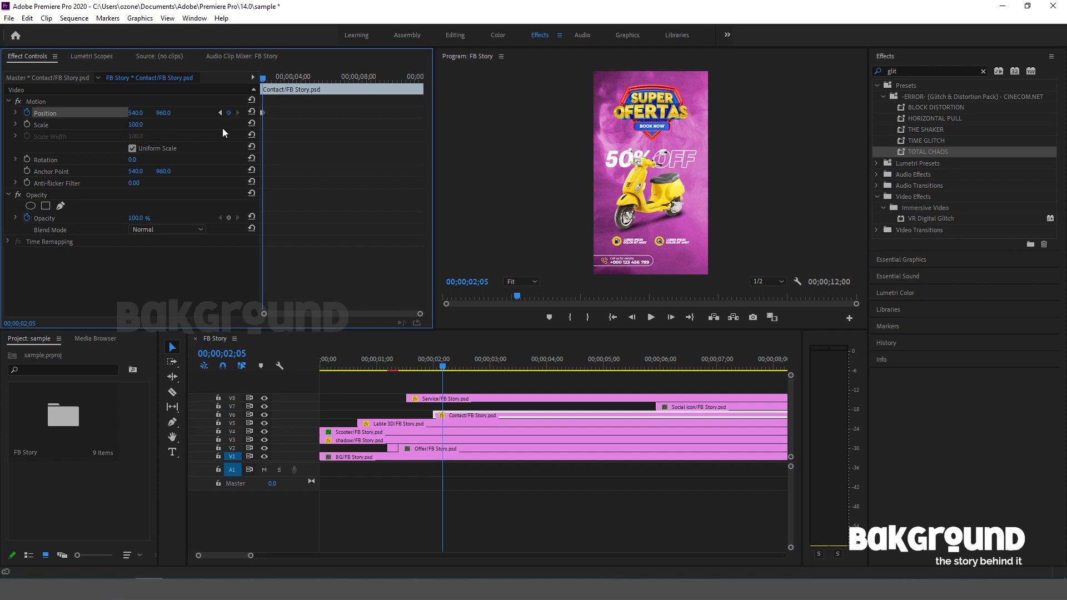
# Add another Position keyframe of 540, 960 to the Contact clip at 00;00;02;10.
pyautogui.press('Right')
pyautogui.press('Right')
pyautogui.press('Right')
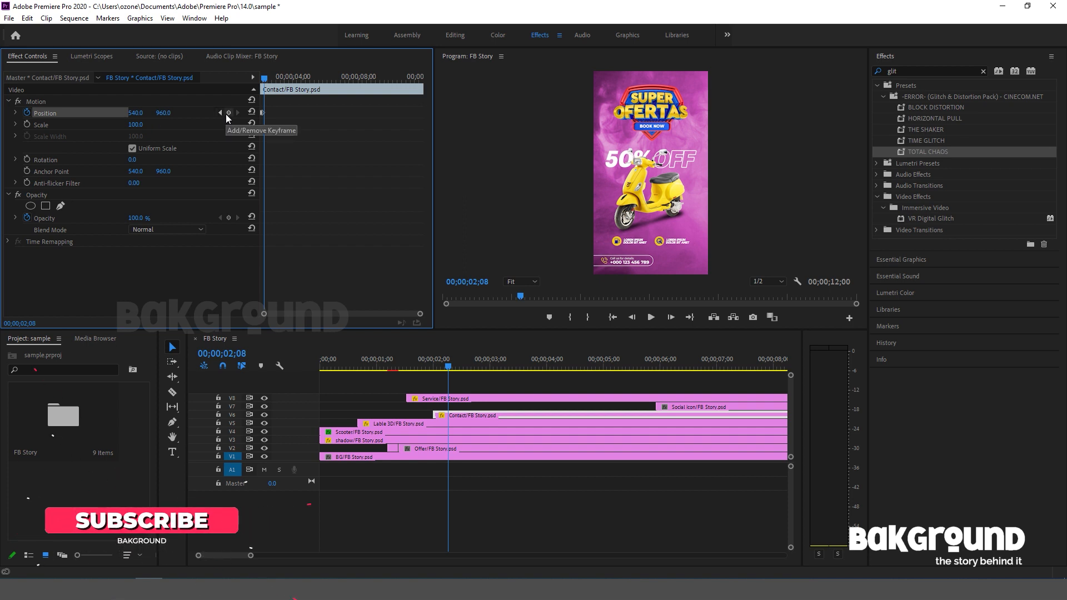
pyautogui.press('Right')
pyautogui.press('Right')
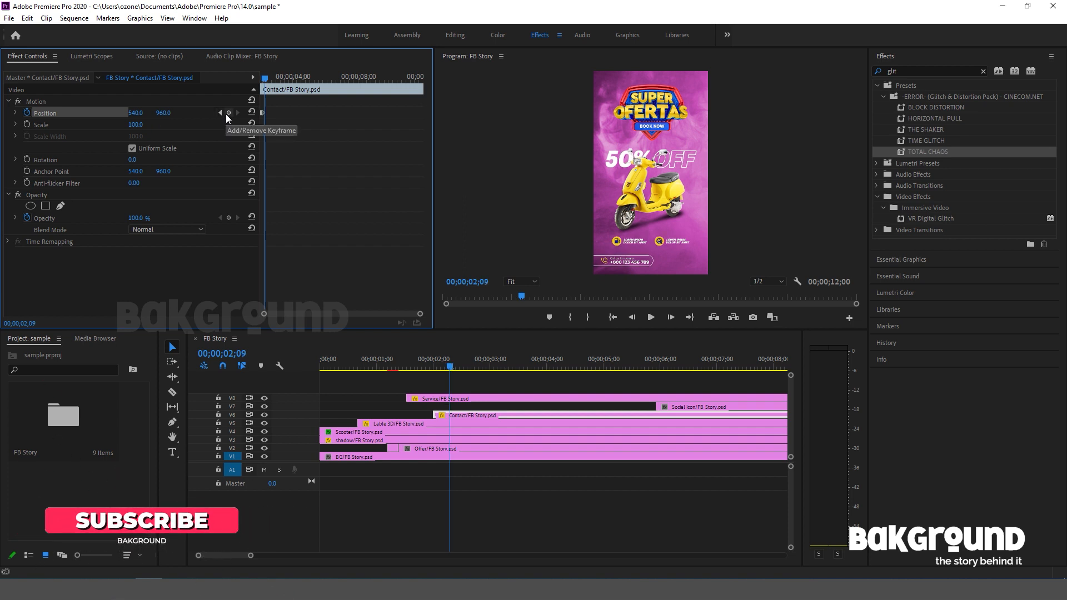
pyautogui.click(226, 113)
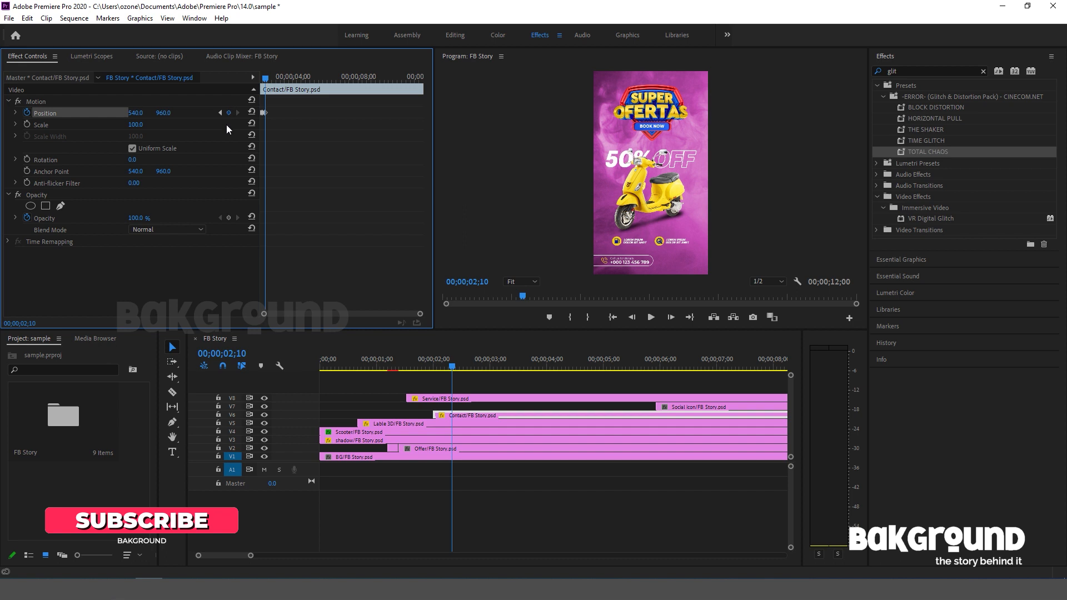
# Keyframe an overshoot between the Contact clip's last two Position keyframes by increasing its X value slightly beyond 540.
pyautogui.press('Left')
pyautogui.press('Left')
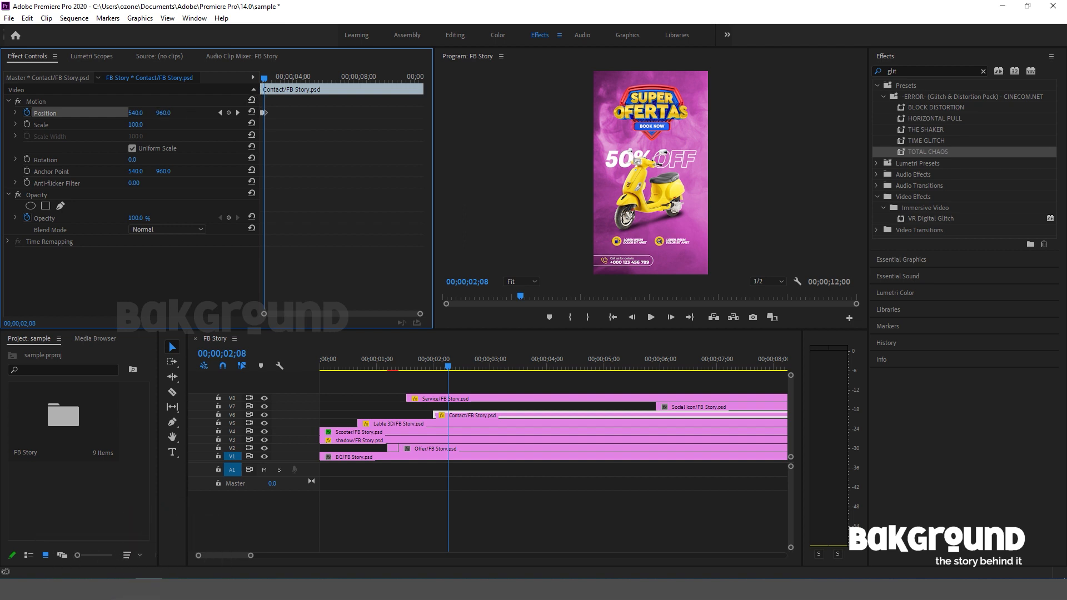
pyautogui.moveTo(162, 113); pyautogui.dragTo(154, 125)
pyautogui.moveTo(135, 113); pyautogui.dragTo(152, 113)
# Set the Contact clip's Position X to -24 at 00;00;02;00 and play back its slide-in.
pyautogui.click(432, 369)
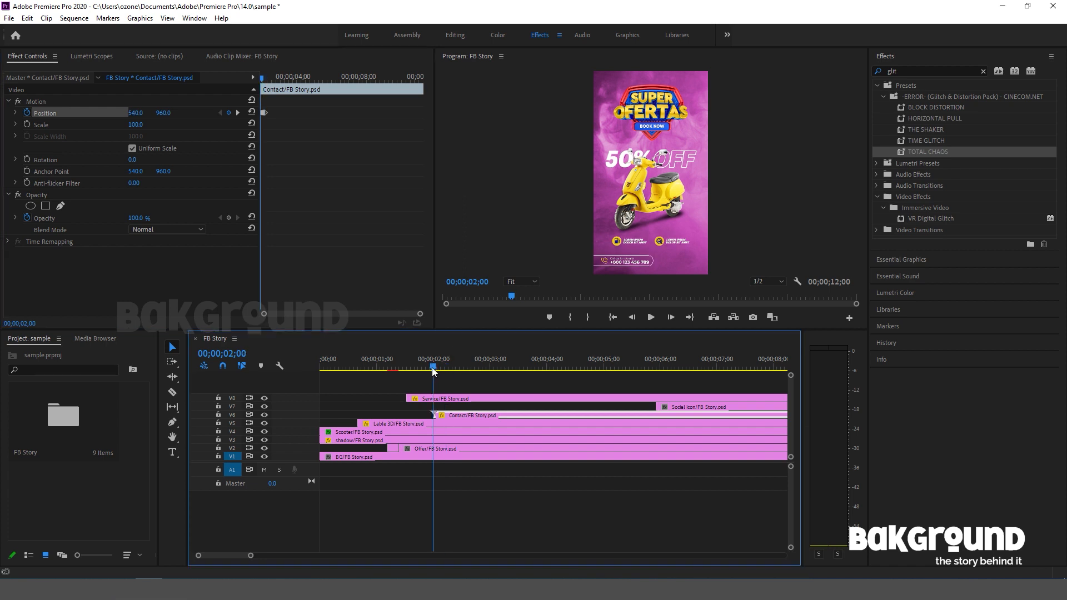
pyautogui.moveTo(142, 115); pyautogui.dragTo(9, 115)
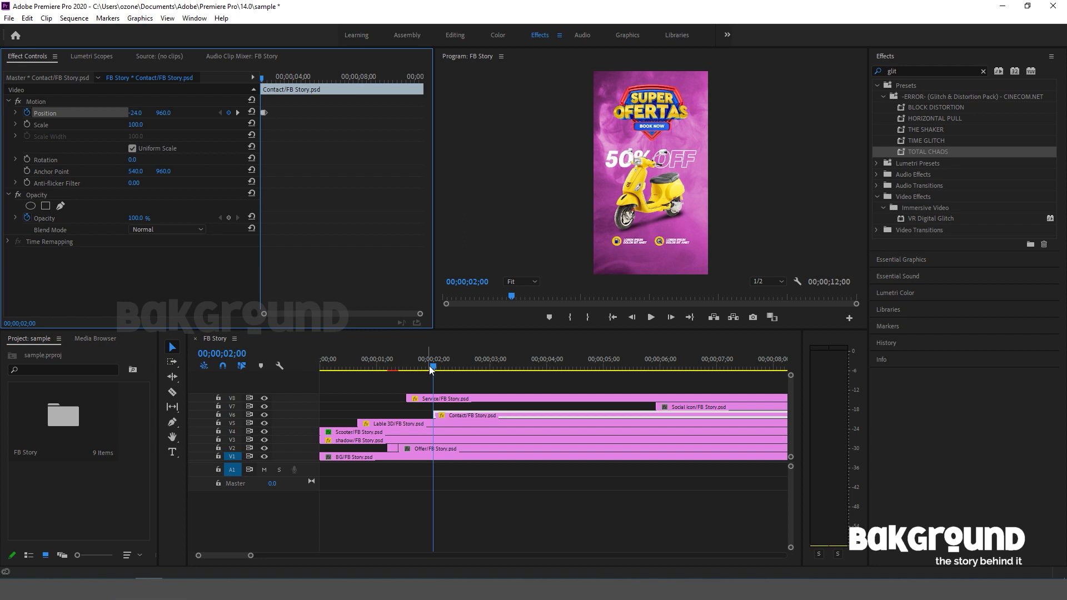
pyautogui.press('space')
pyautogui.moveTo(444, 364); pyautogui.dragTo(413, 365)
pyautogui.press('space')
pyautogui.press('space')
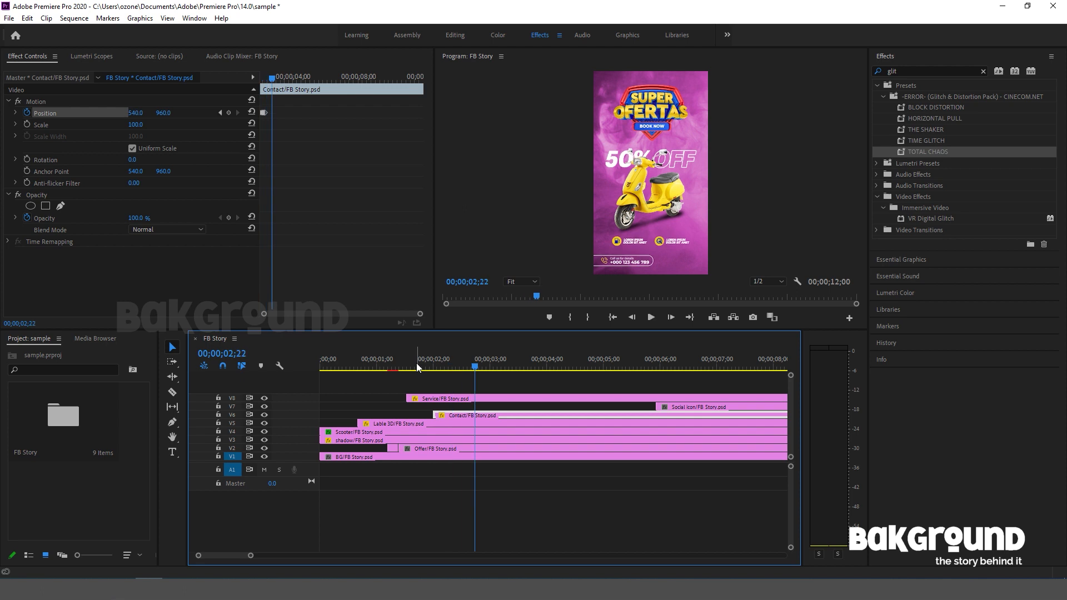
pyautogui.moveTo(472, 371); pyautogui.dragTo(428, 376)
pyautogui.press('space')
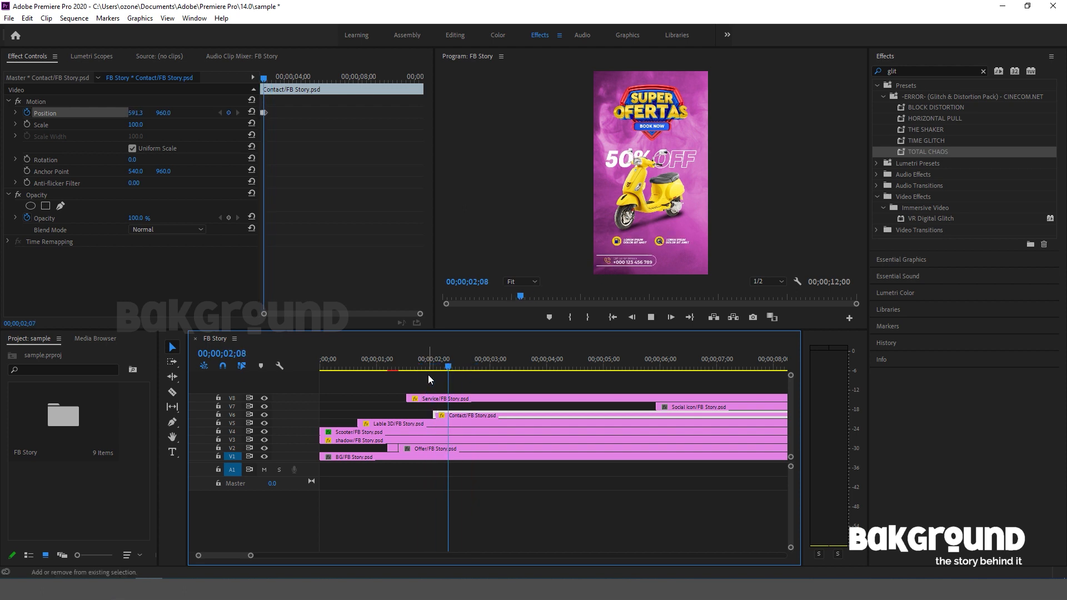
# Extend the start of the Social icon clip on V7 back to 00;00;02;26 and enable Position keyframing there.
pyautogui.moveTo(488, 364); pyautogui.dragTo(482, 364)
pyautogui.moveTo(658, 406); pyautogui.dragTo(481, 406)
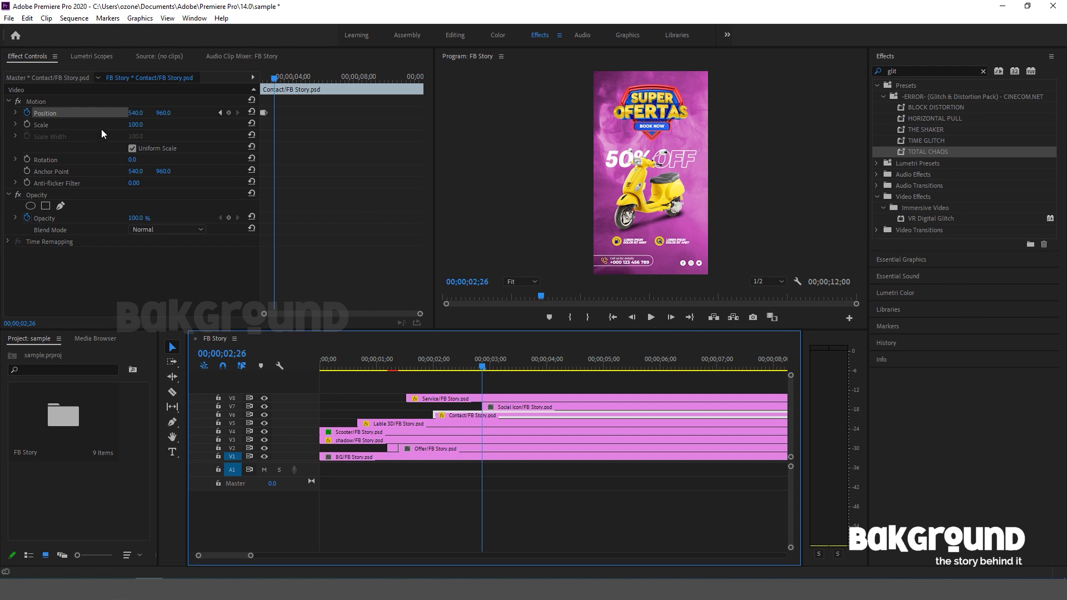
pyautogui.click(516, 406)
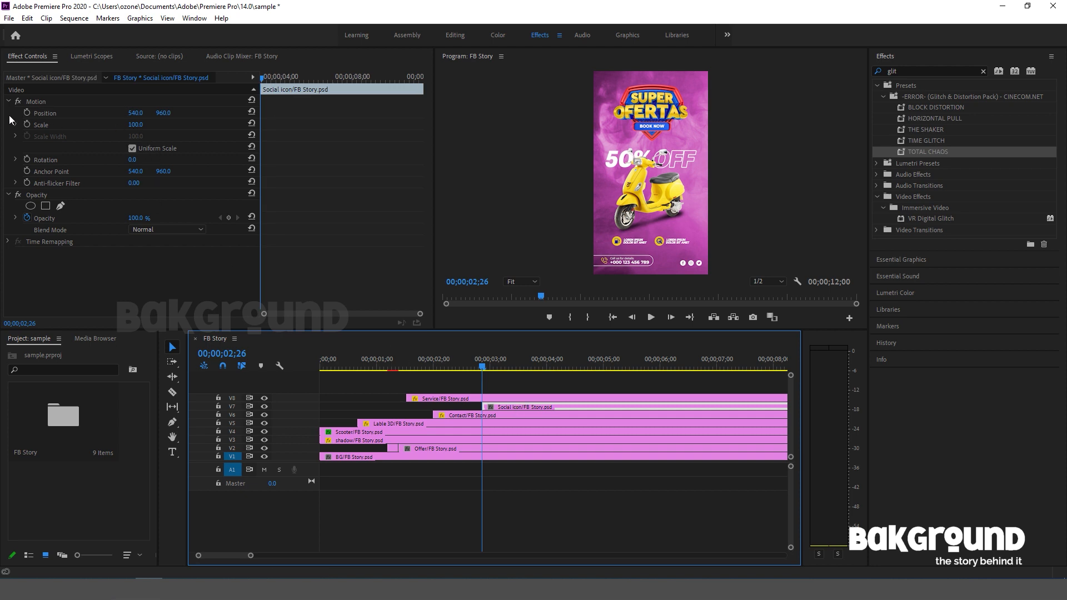
pyautogui.click(27, 112)
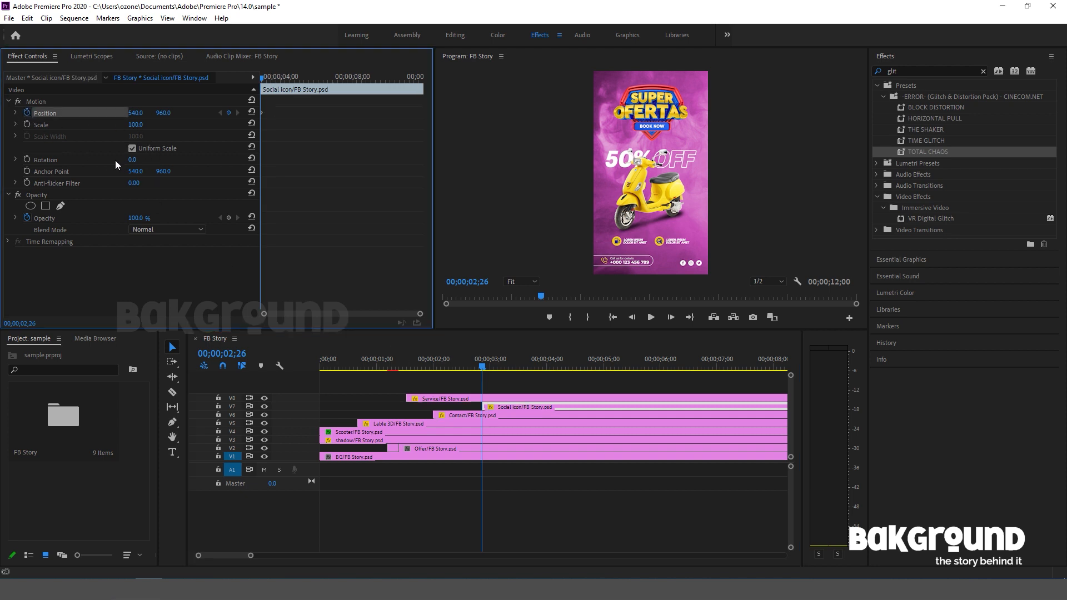
# Add Position keyframes of 540, 960 to the Social icon clip at 00;00;03;01 and 00;00;03;06.
pyautogui.press('Right')
pyautogui.press('Right')
pyautogui.press('Right')
pyautogui.press('Right')
pyautogui.press('Right')
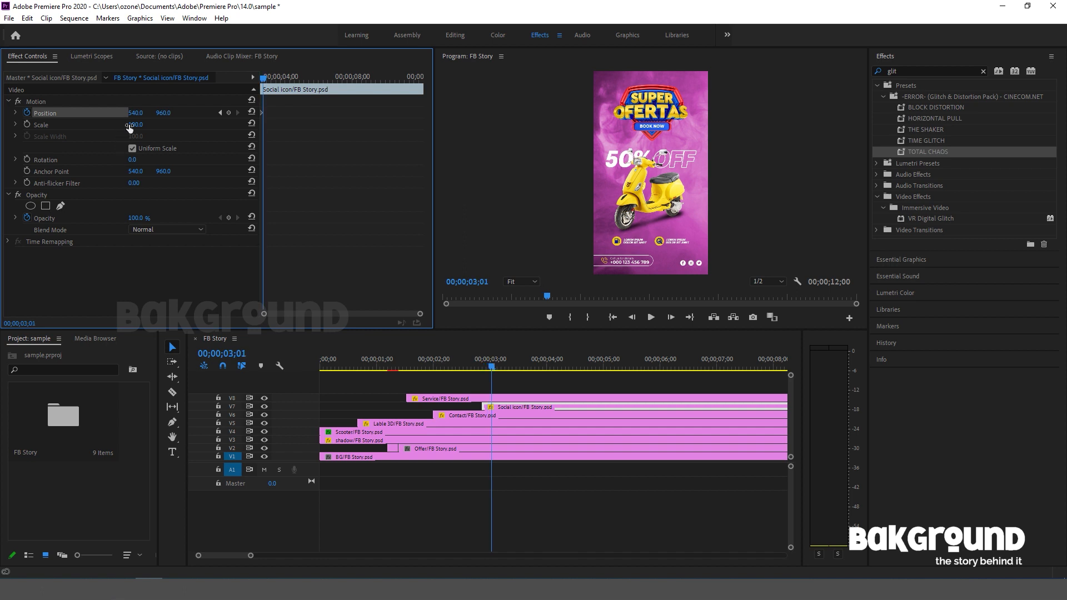
pyautogui.press('Right')
pyautogui.press('Right')
pyautogui.press('Right')
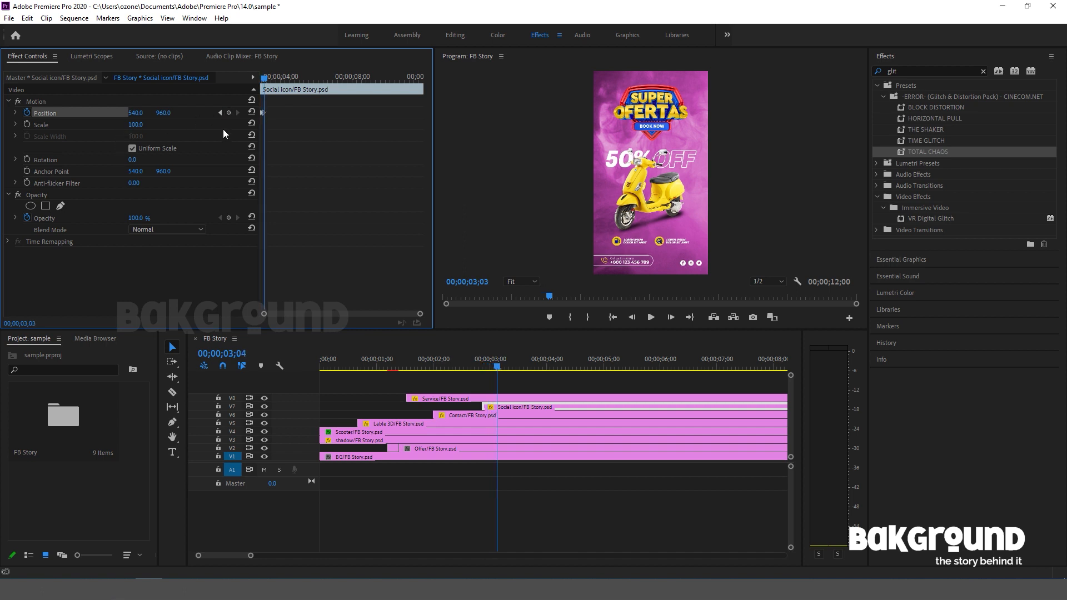
pyautogui.click(228, 112)
pyautogui.press('Right')
pyautogui.press('Right')
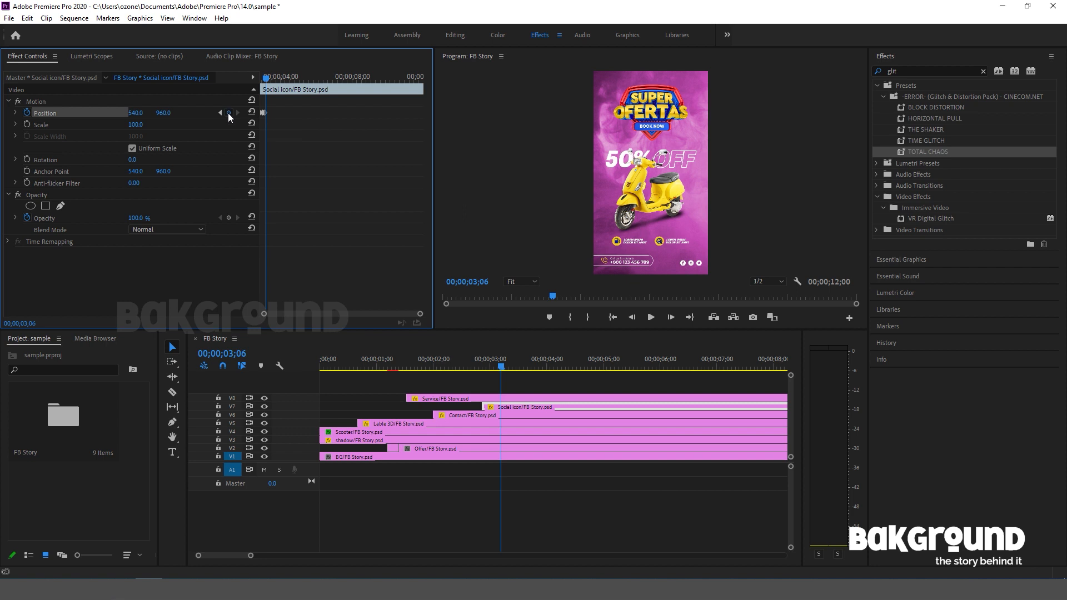
# Keyframe a slight upward overshoot between the Social icon clip's last two Position keyframes by decreasing its Y value.
pyautogui.press('Left')
pyautogui.press('Left')
pyautogui.press('Left')
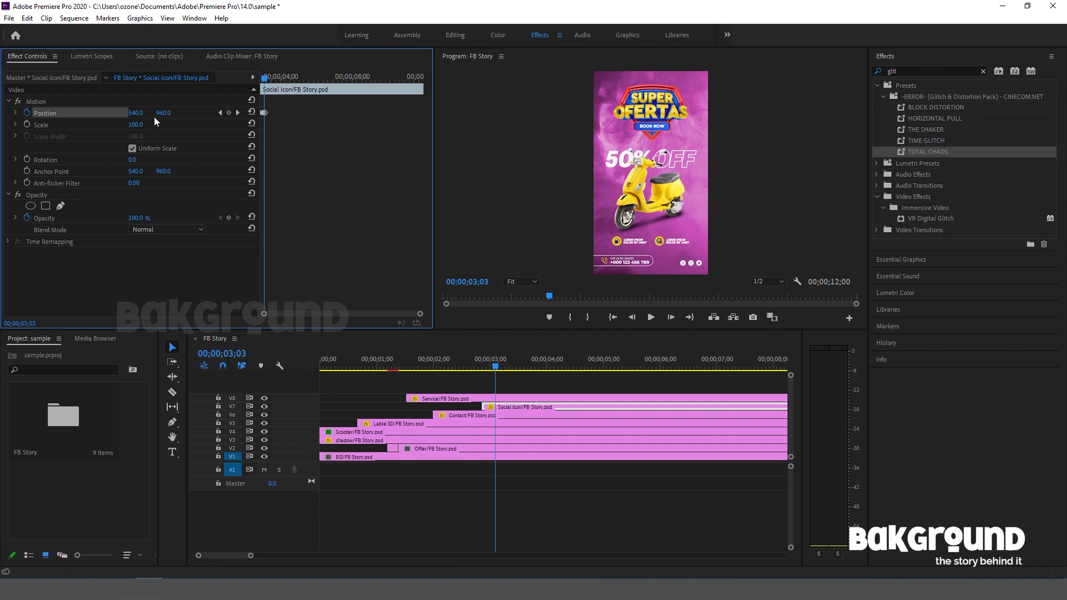
pyautogui.moveTo(163, 113); pyautogui.dragTo(148, 113)
# Set the Social icon clip's Position Y to 1100 at 00;00;02;26 and play back its entrance.
pyautogui.moveTo(495, 371); pyautogui.dragTo(481, 371)
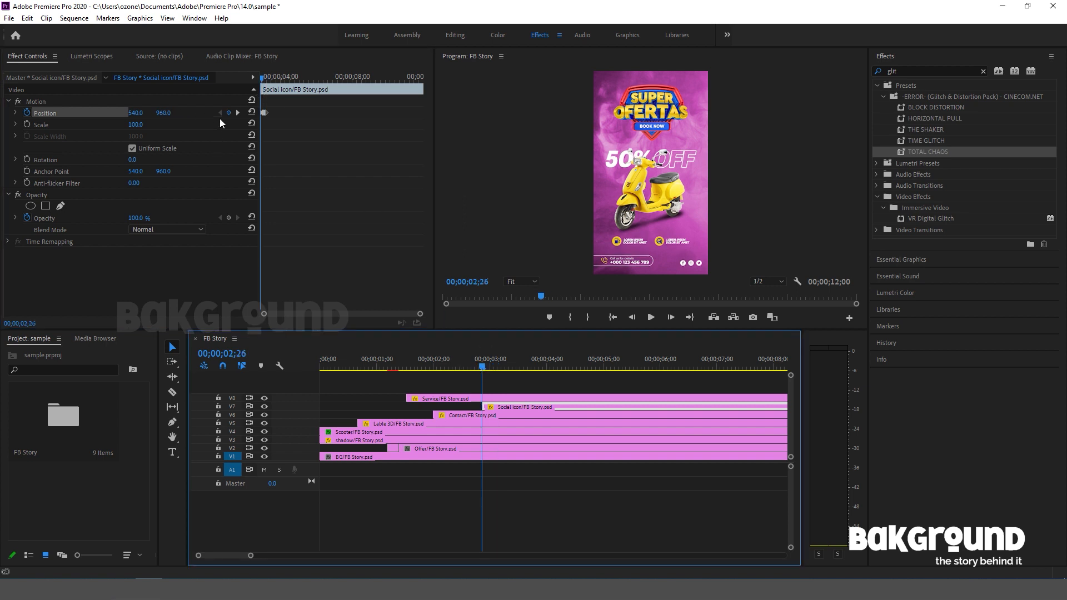
pyautogui.moveTo(163, 113); pyautogui.dragTo(181, 113)
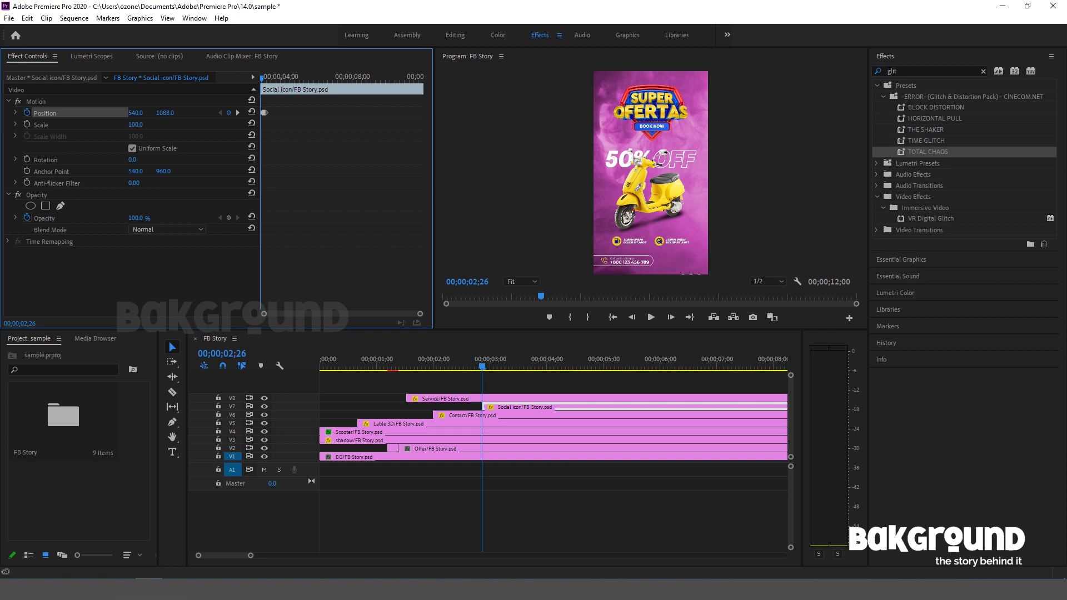
pyautogui.press('space')
pyautogui.press('space')
pyautogui.click(506, 367)
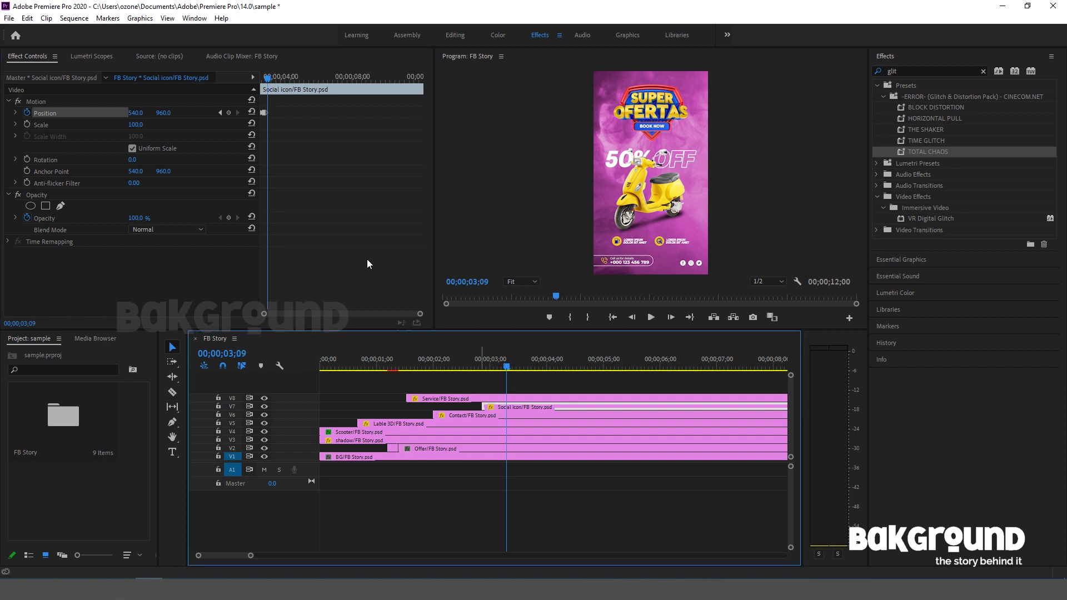
# Apply Ease Out temporal interpolation to the Social icon clip's Position keyframes and play back the motion.
pyautogui.click(300, 133)
pyautogui.rightClick(263, 112)
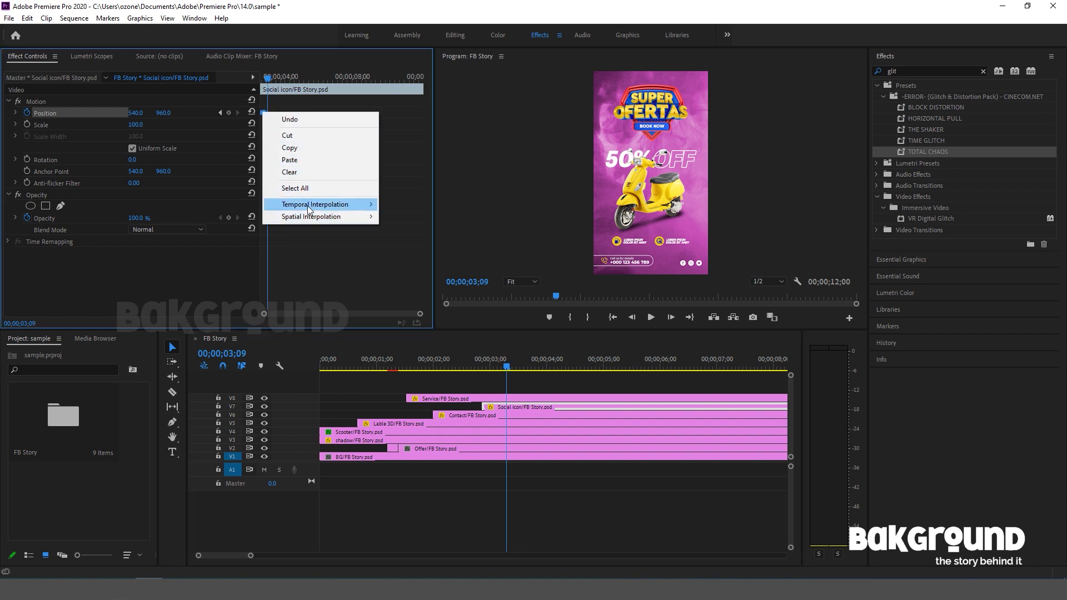
pyautogui.moveTo(309, 209)
pyautogui.click(418, 279)
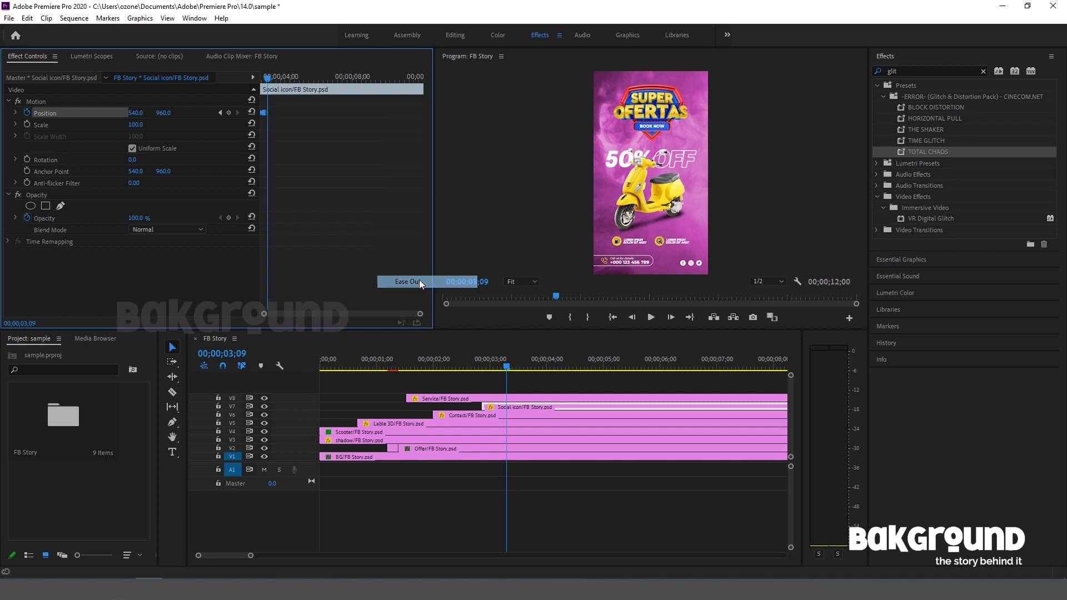
pyautogui.moveTo(506, 367)
pyautogui.mouseDown()
pyautogui.moveTo(473, 365)
pyautogui.moveTo(512, 364)
pyautogui.moveTo(497, 362)
pyautogui.mouseUp()
pyautogui.press('space')
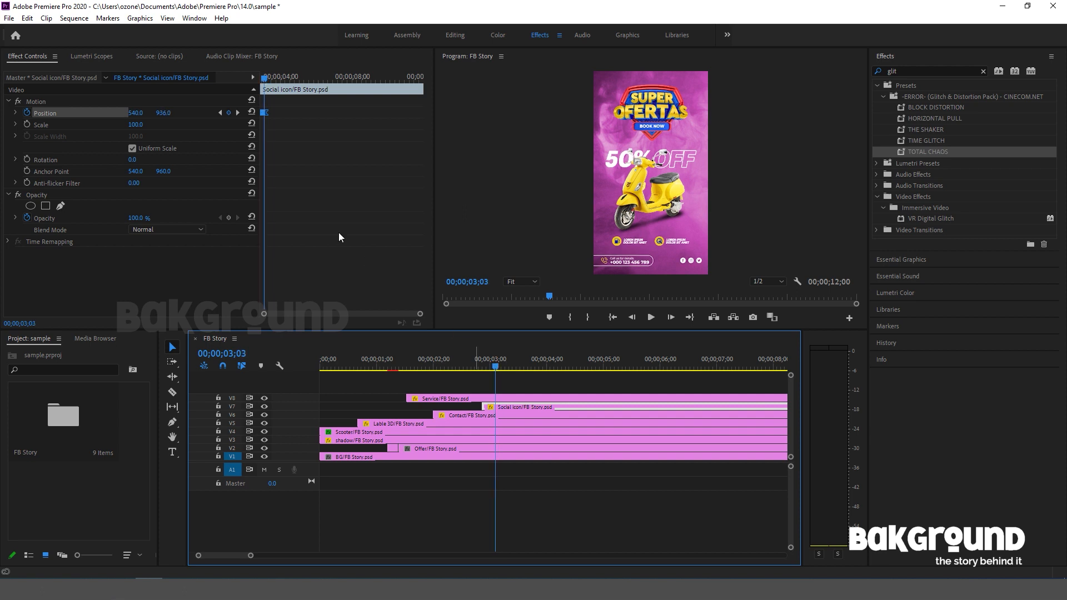
# Decrease the Social icon clip's Position Y at 00;00;03;03 to strengthen the bounce, and play back from the clip's start.
pyautogui.click(265, 80)
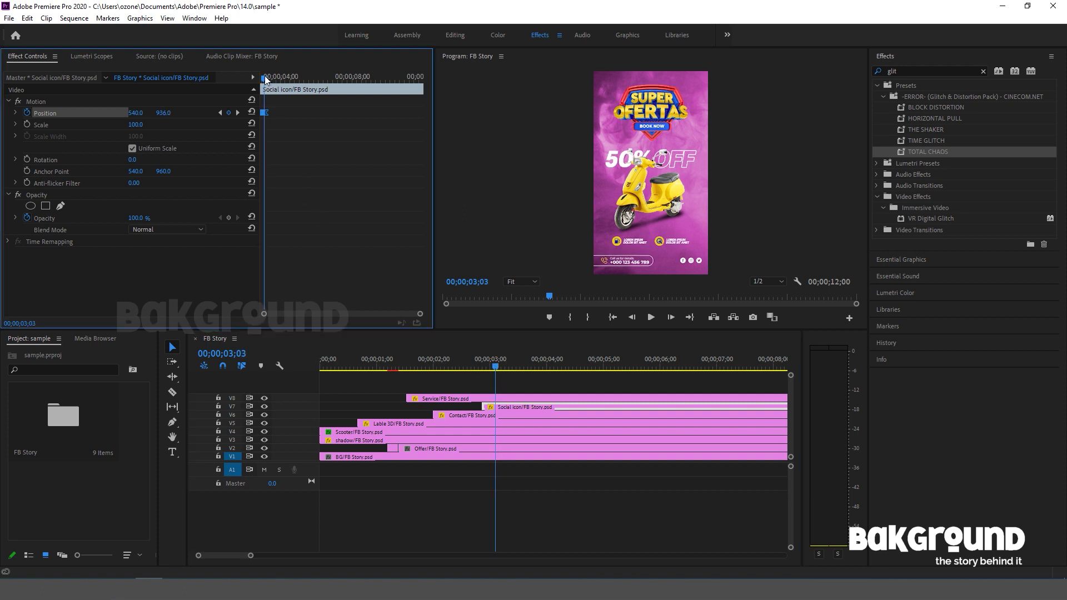
pyautogui.press('=')
pyautogui.press('=')
pyautogui.press('=')
pyautogui.press('=')
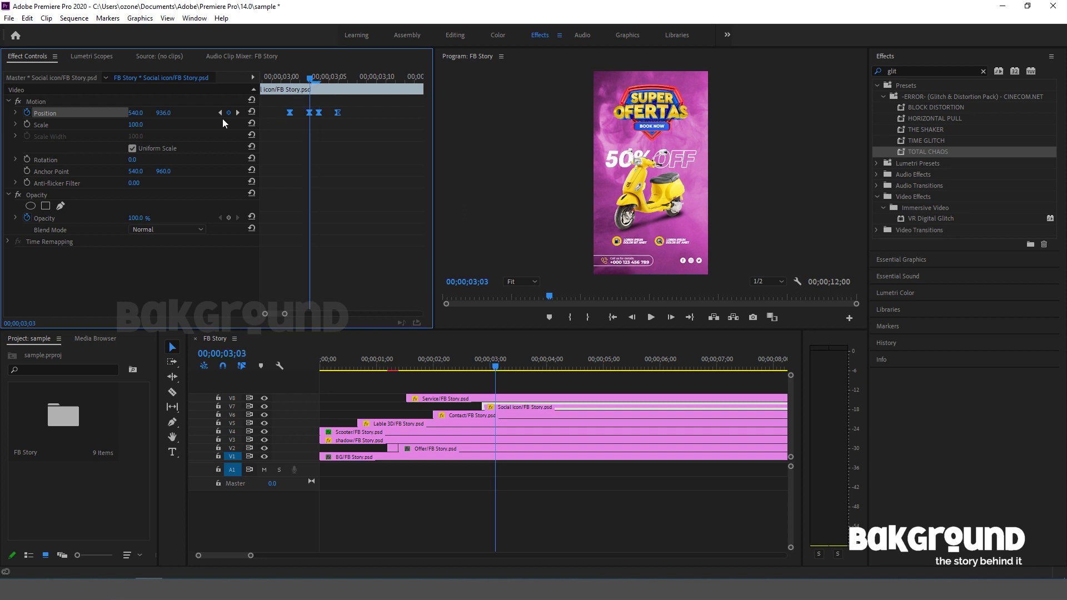
pyautogui.moveTo(175, 115); pyautogui.dragTo(160, 115)
pyautogui.moveTo(306, 77); pyautogui.dragTo(219, 84)
pyautogui.moveTo(481, 366); pyautogui.dragTo(186, 354)
pyautogui.press('space')
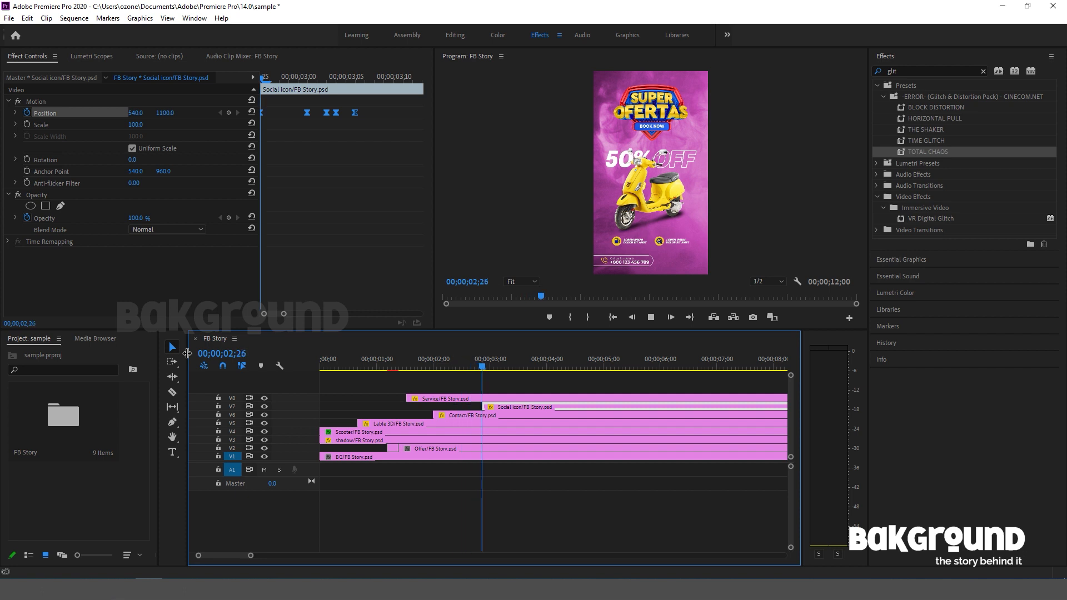
# Stop the playback and import the vivid-colorful-purple-blue-pink acrylic paint video from the Video Post folder.
pyautogui.press('space')
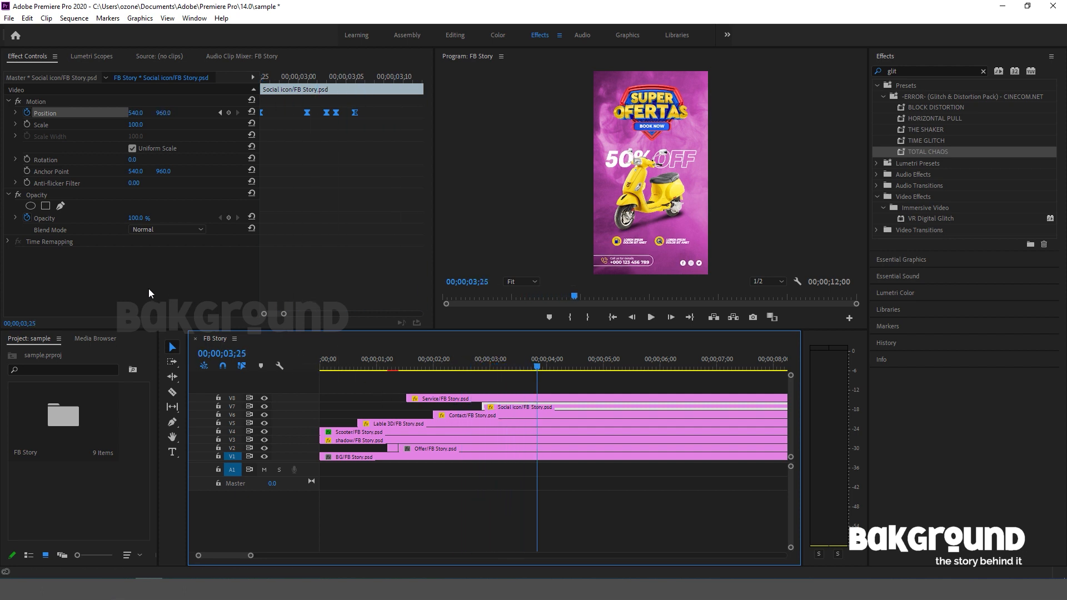
pyautogui.doubleClick(85, 479)
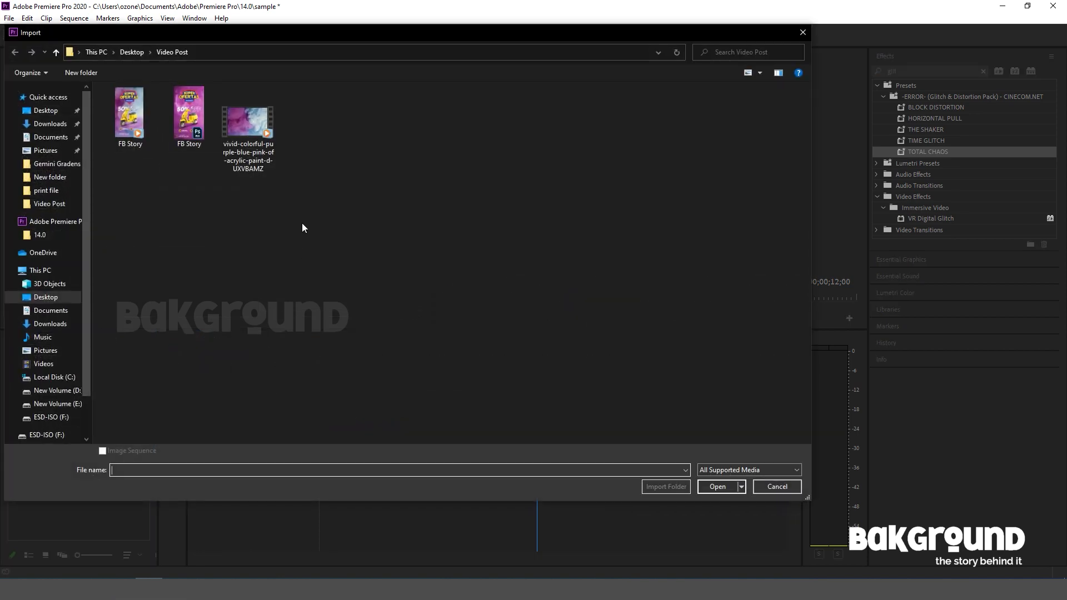
pyautogui.click(250, 132)
pyautogui.click(718, 487)
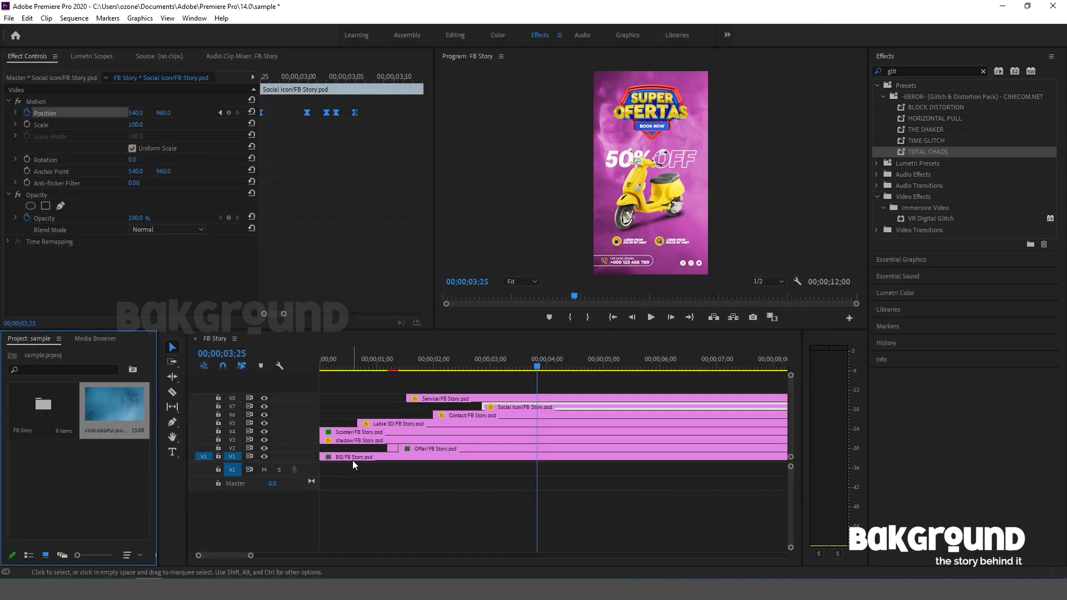
# Replace the BG clip on V1 with the acrylic paint video from the sequence start, scaled to 178 to fill the frame.
pyautogui.click(352, 460)
pyautogui.press('Delete')
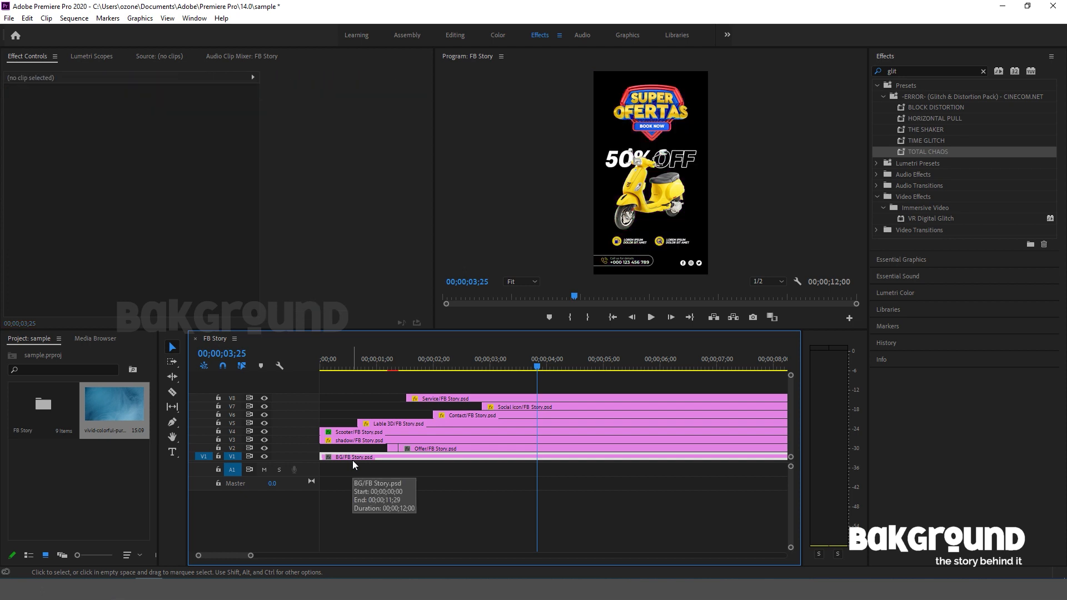
pyautogui.moveTo(108, 405); pyautogui.dragTo(351, 456)
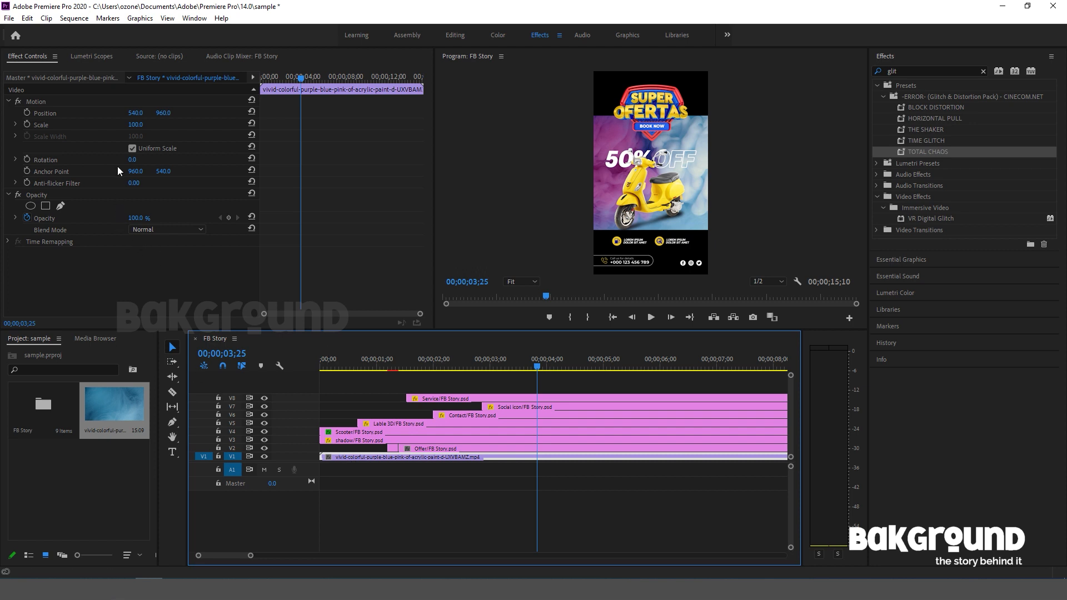
pyautogui.moveTo(137, 127); pyautogui.dragTo(180, 127)
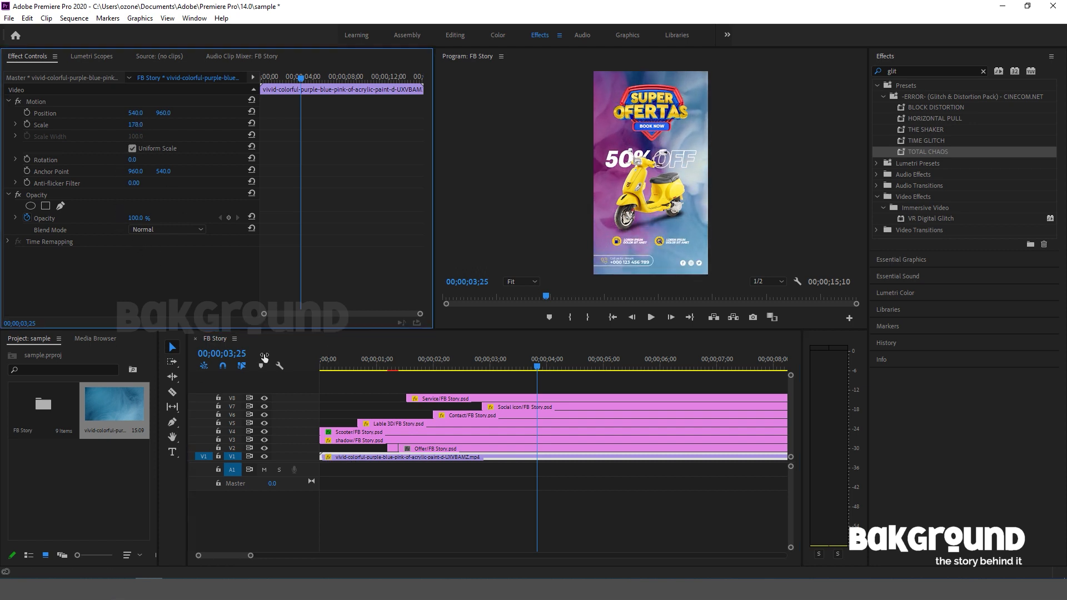
# Play back the sequence with the new background and trim the paint video's end to 00;00;12;00, level with the other clips.
pyautogui.moveTo(383, 363); pyautogui.dragTo(218, 355)
pyautogui.press('space')
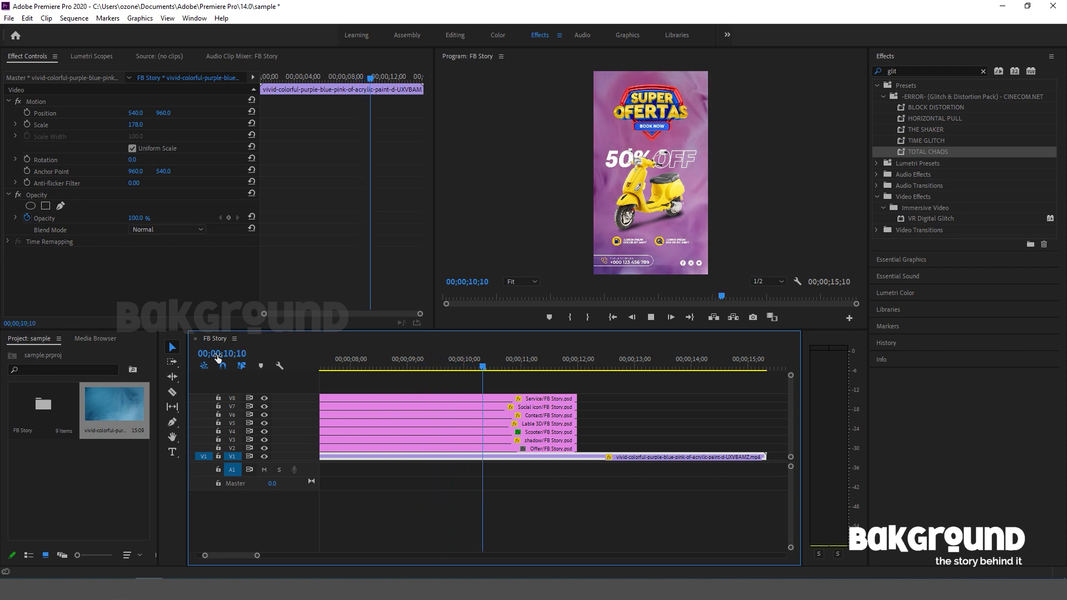
pyautogui.press('space')
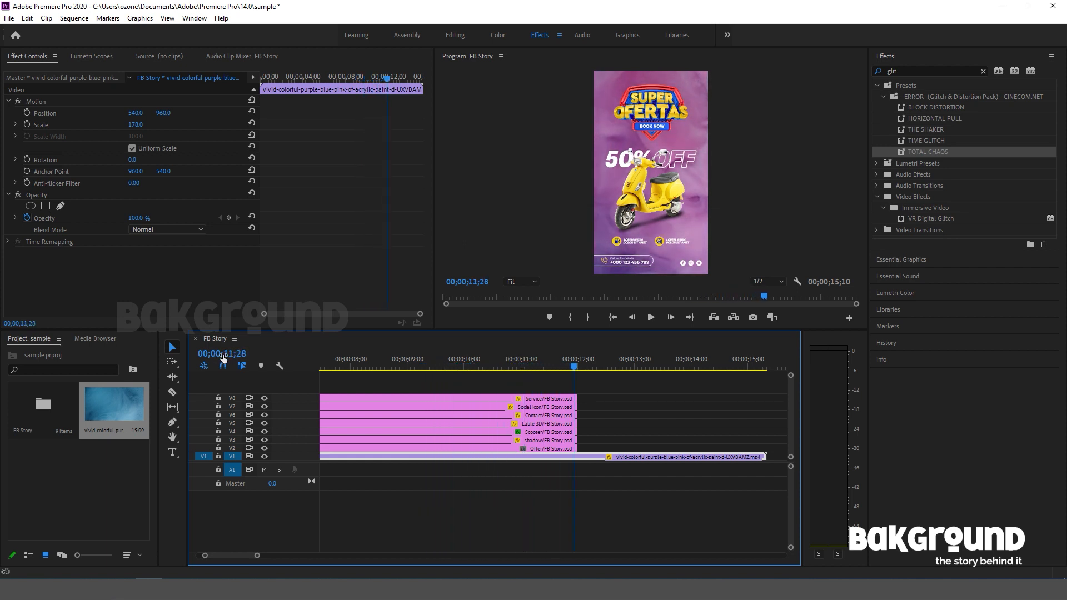
pyautogui.click(578, 362)
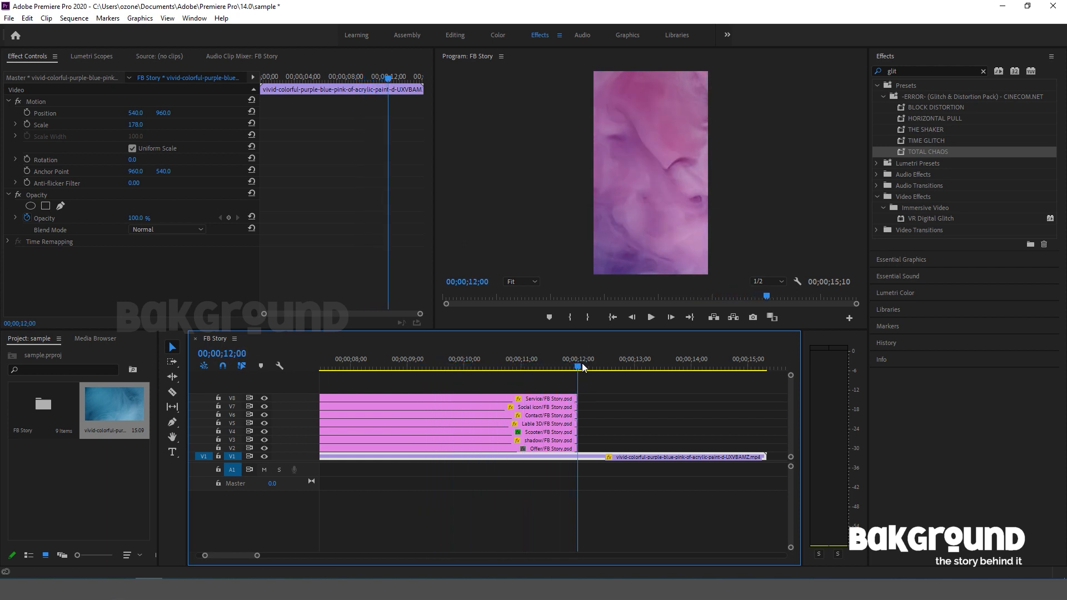
pyautogui.moveTo(761, 454); pyautogui.dragTo(577, 455)
# Return the playhead to 00;00;00;00 and export the sequence as FB Story.mp4 in H.264 with the Match Source - High bitrate preset.
pyautogui.moveTo(578, 364); pyautogui.dragTo(332, 503)
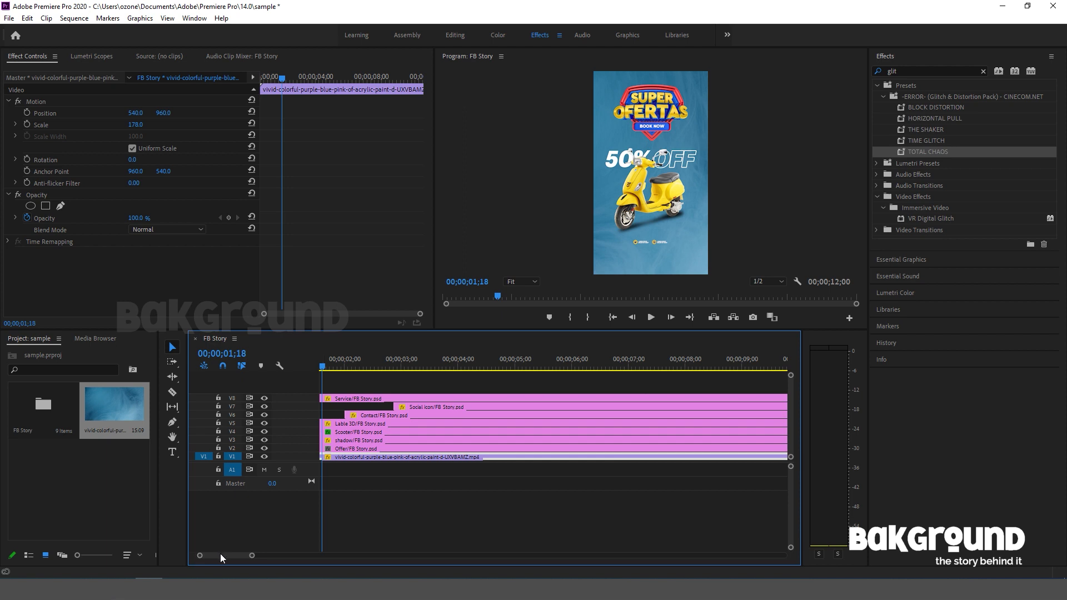
pyautogui.scroll(2, 220, 554)
pyautogui.moveTo(412, 367); pyautogui.dragTo(211, 368)
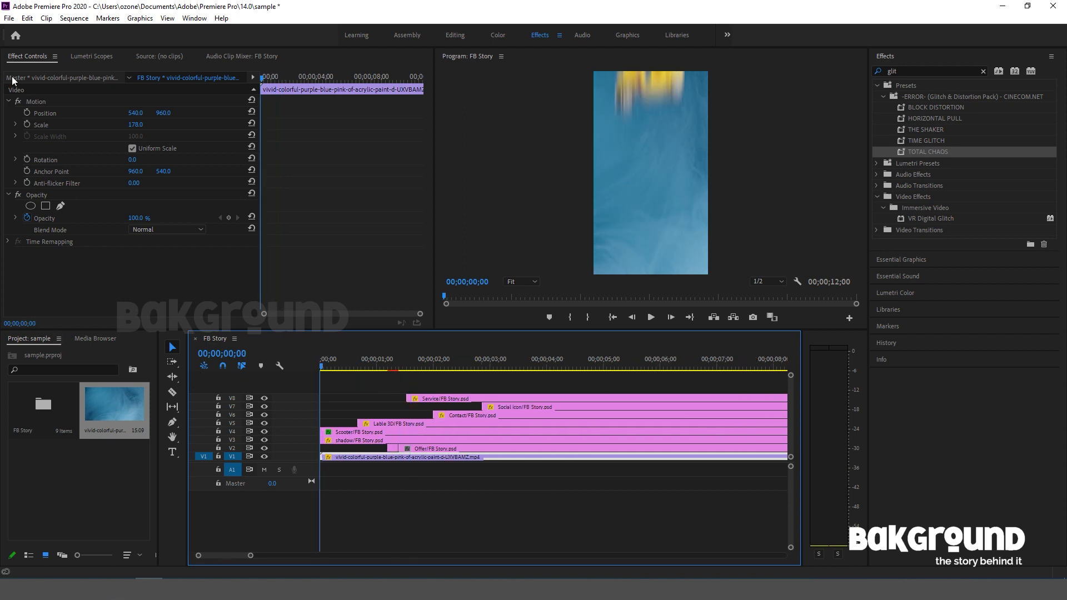
pyautogui.click(9, 18)
pyautogui.click(271, 285)
pyautogui.hotkey('ctrl', 'm')
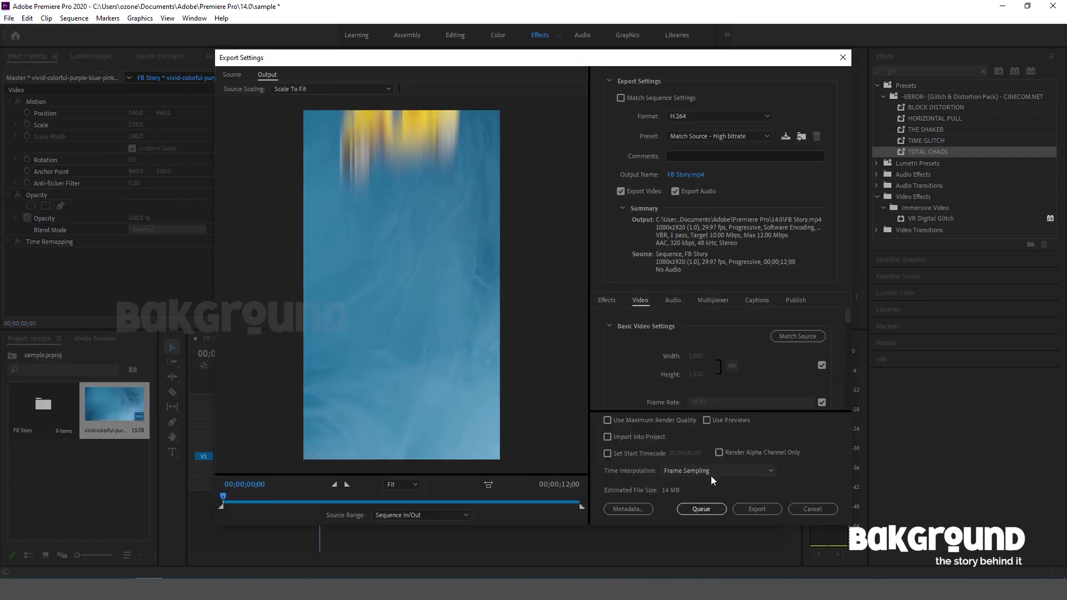
pyautogui.click(770, 507)
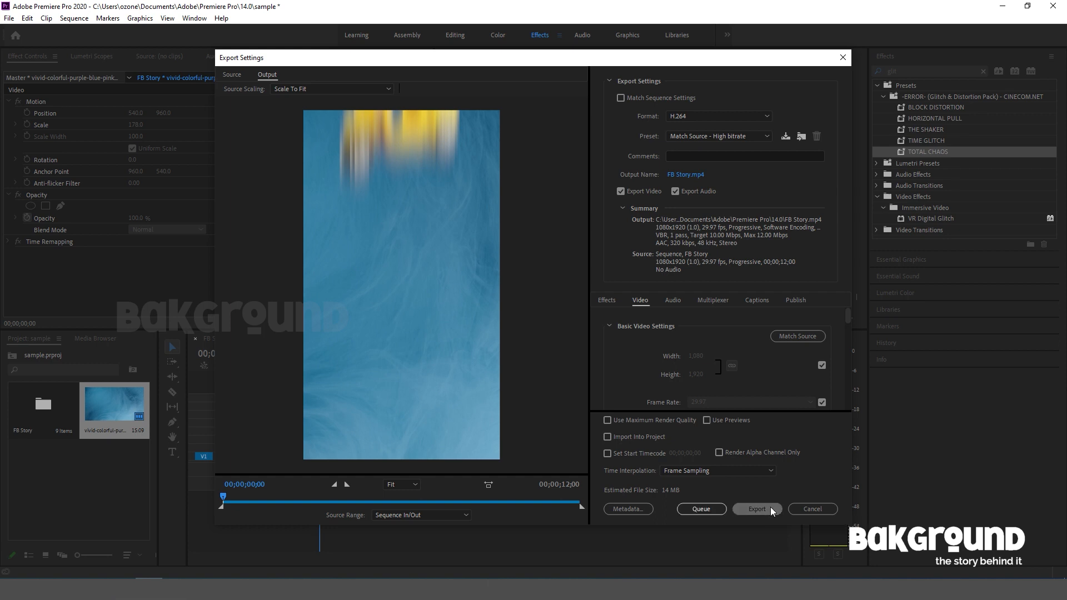